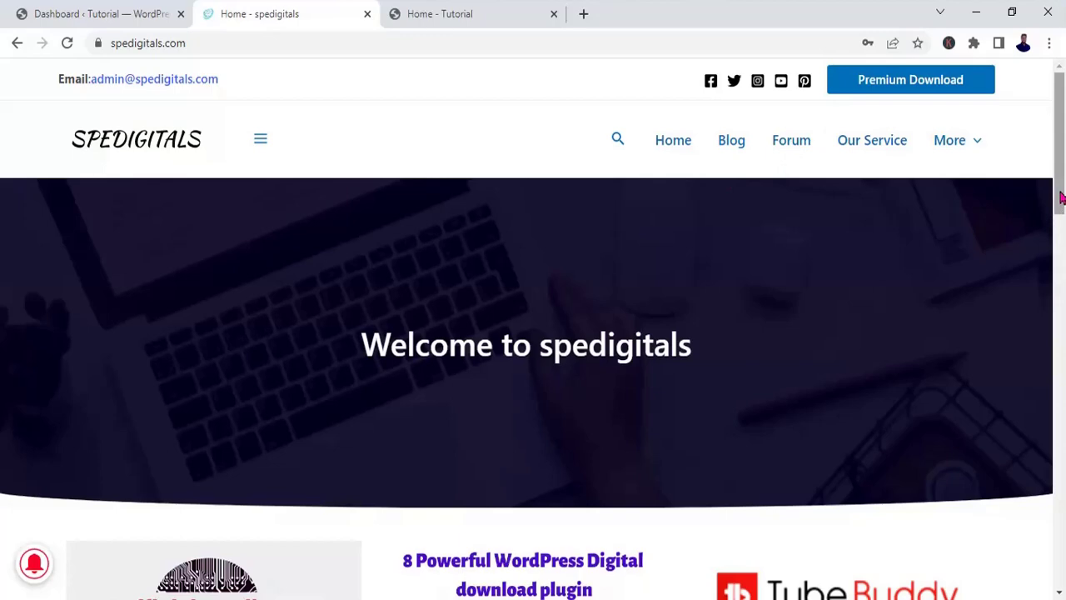
# Test the back-to-top button on the spedigitals.com home page from near the end of the page
pyautogui.moveTo(1061, 196); pyautogui.dragTo(1060, 315)
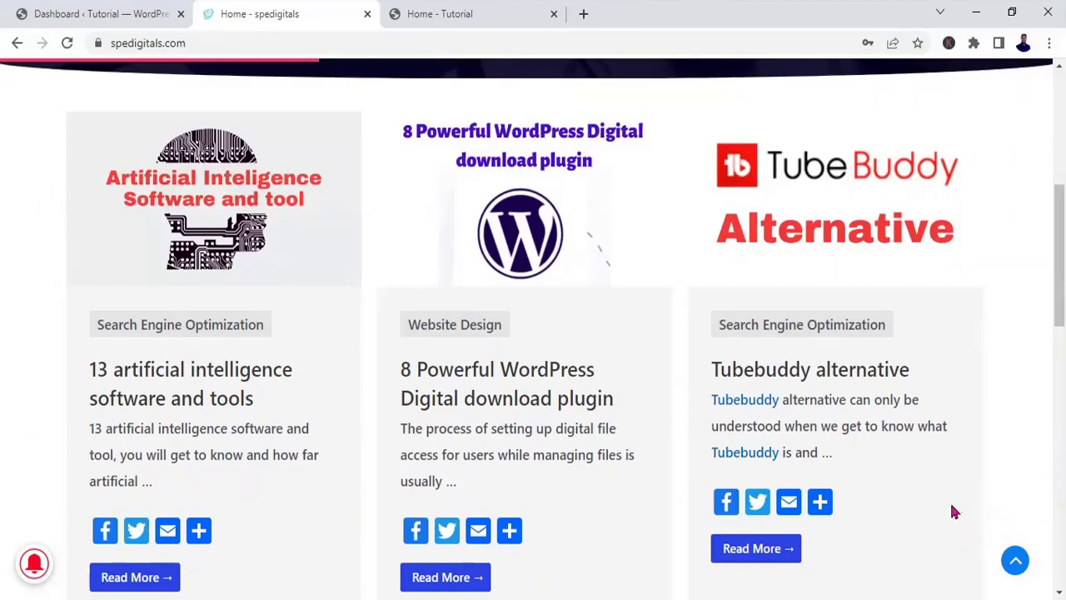
pyautogui.moveTo(1056, 310); pyautogui.dragTo(1064, 563)
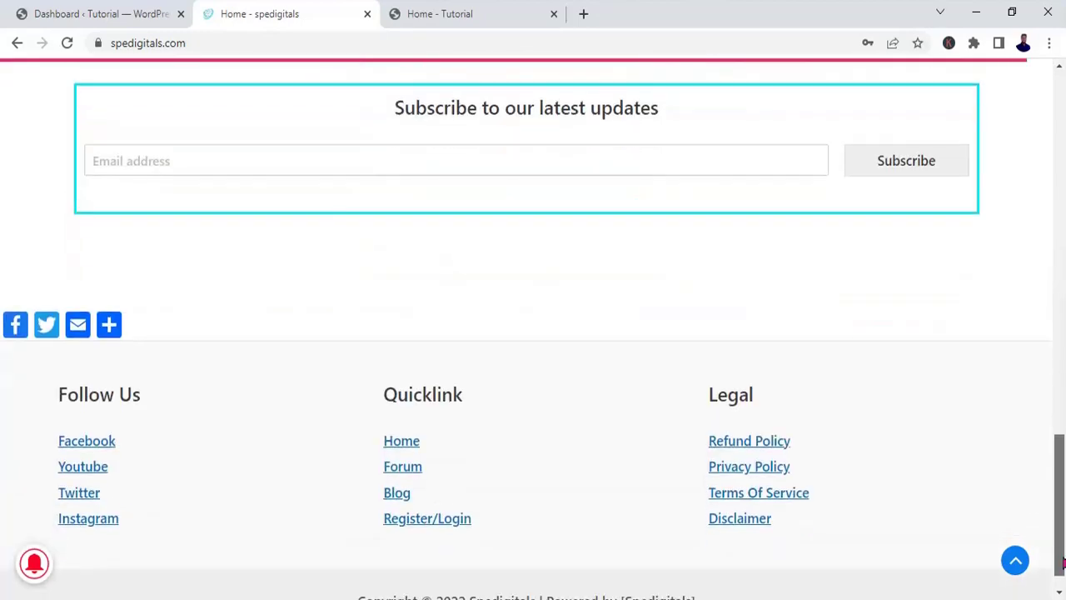
pyautogui.click(1014, 564)
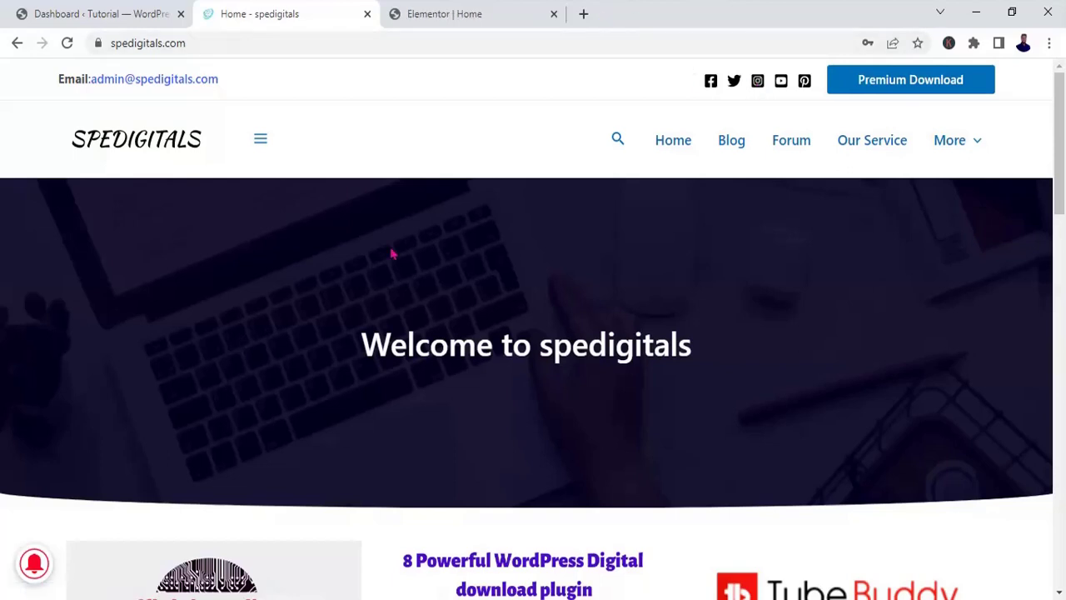
# Switch to the Tutorial site's WordPress dashboard and open the page for adding new plugins
pyautogui.click(113, 17)
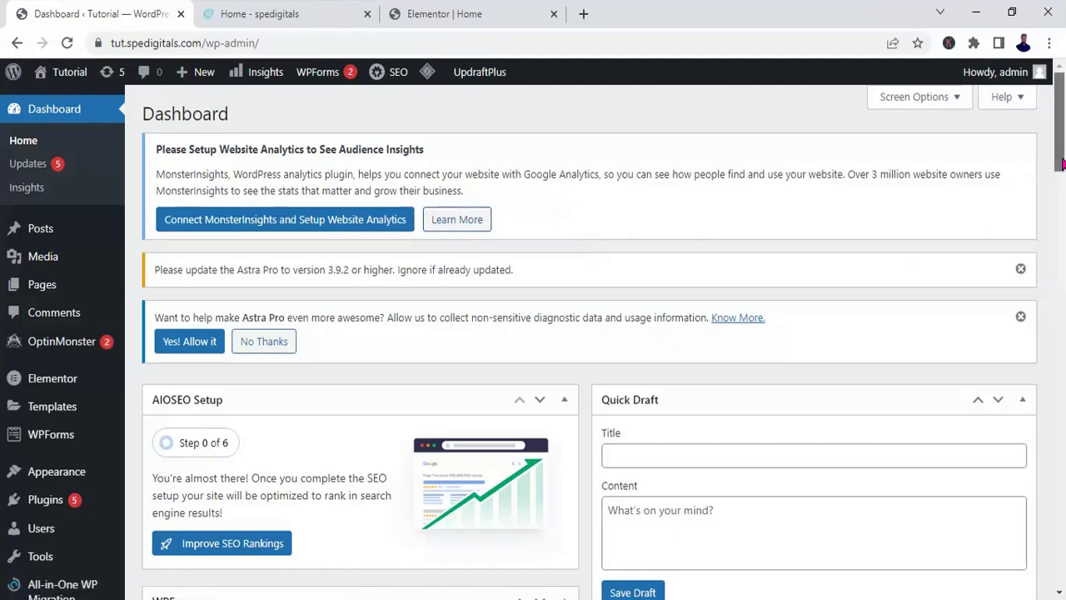
pyautogui.scroll(-1, 1061, 176)
pyautogui.scroll(-1, 1061, 177)
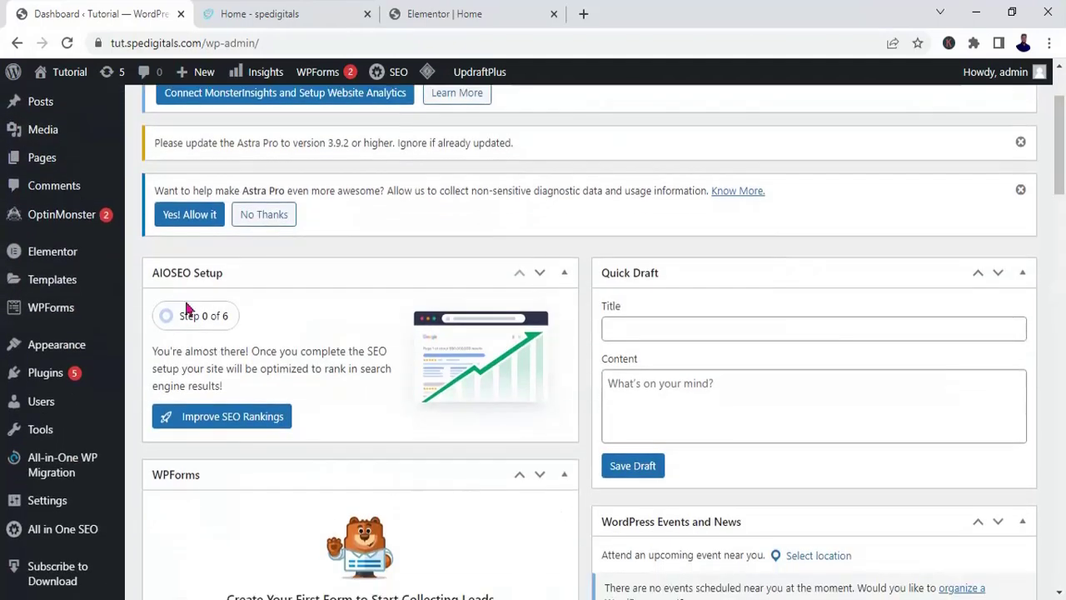
pyautogui.moveTo(53, 389)
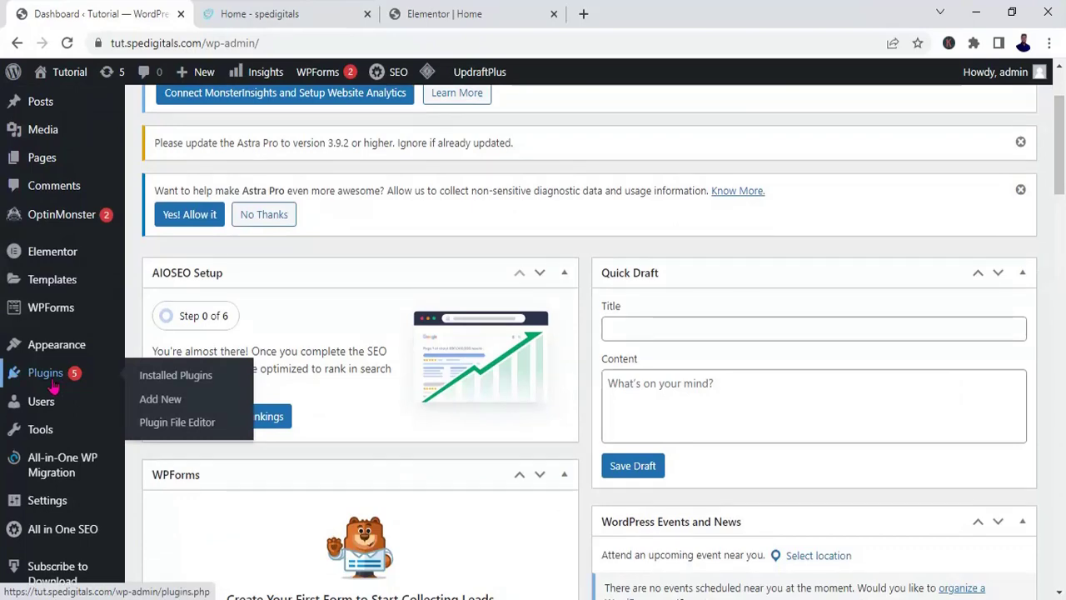
pyautogui.click(166, 399)
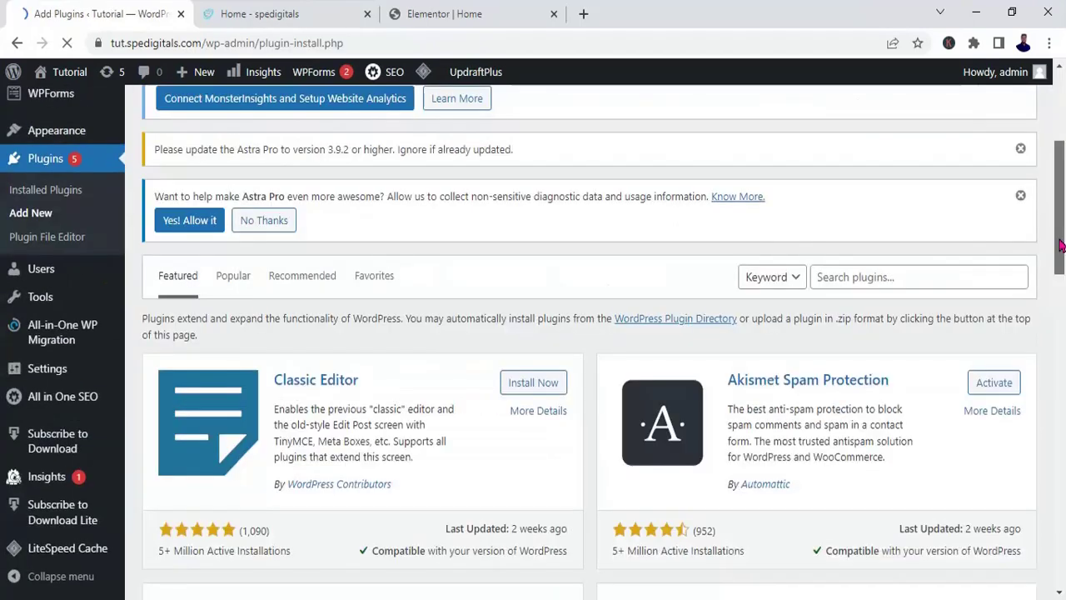
# Search the plugin directory for "wpfront"
pyautogui.click(926, 279)
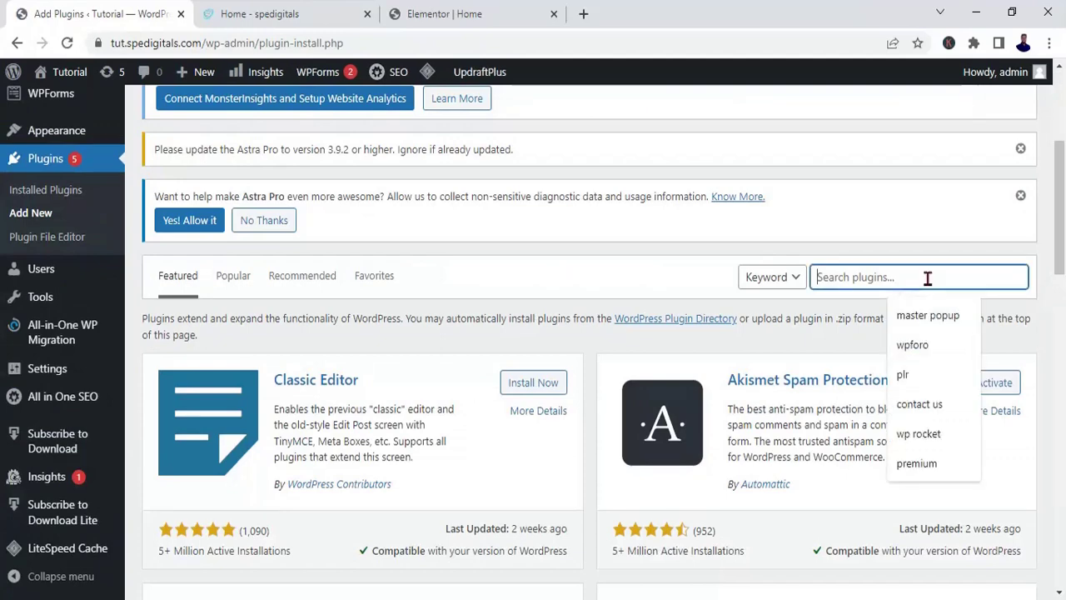
pyautogui.write('w')
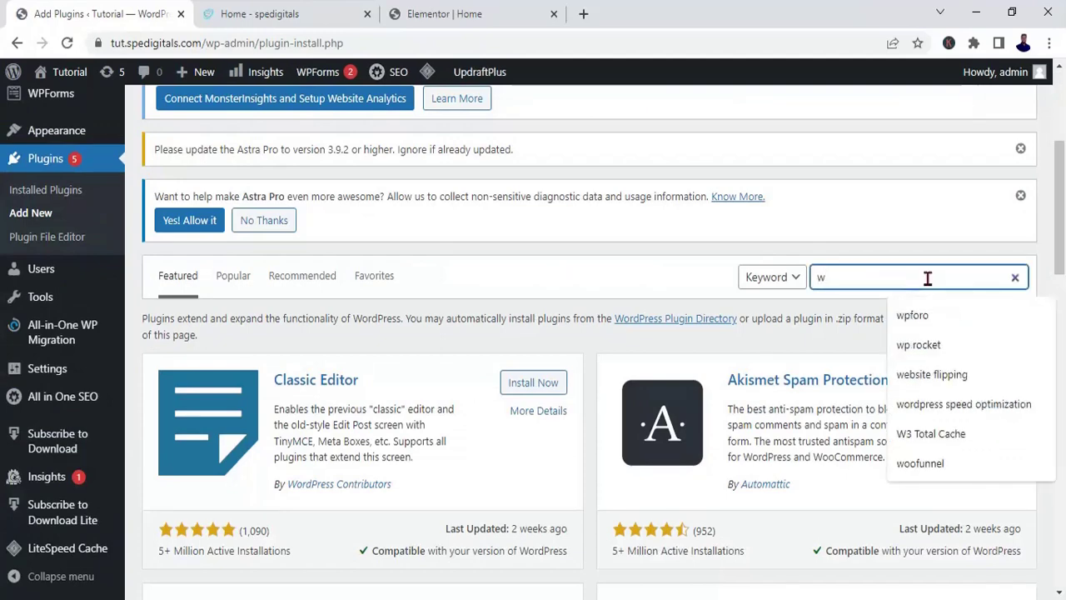
pyautogui.write('pfr')
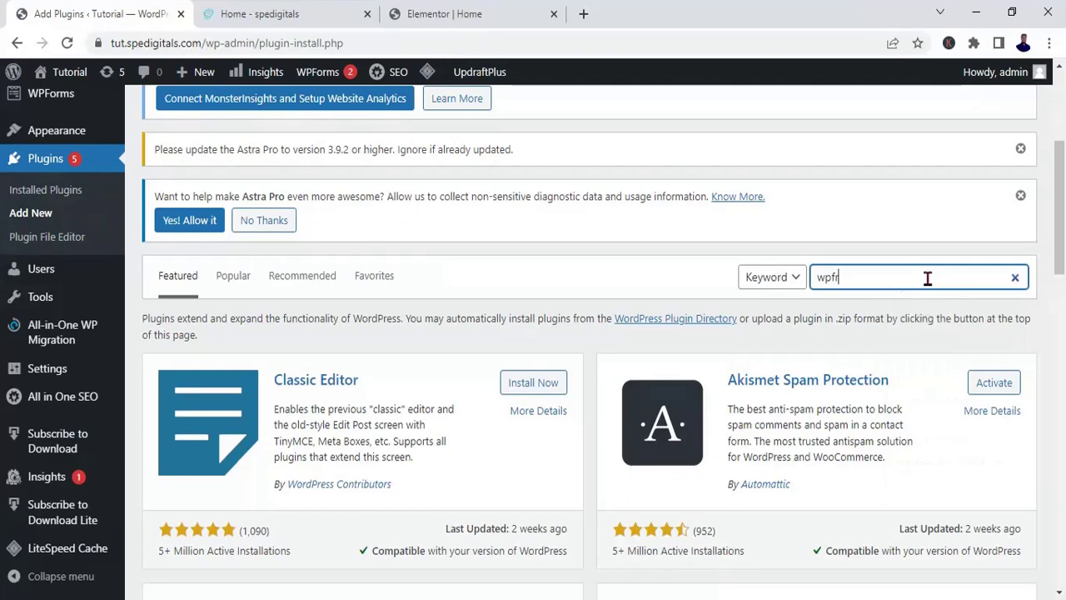
pyautogui.write('ont')
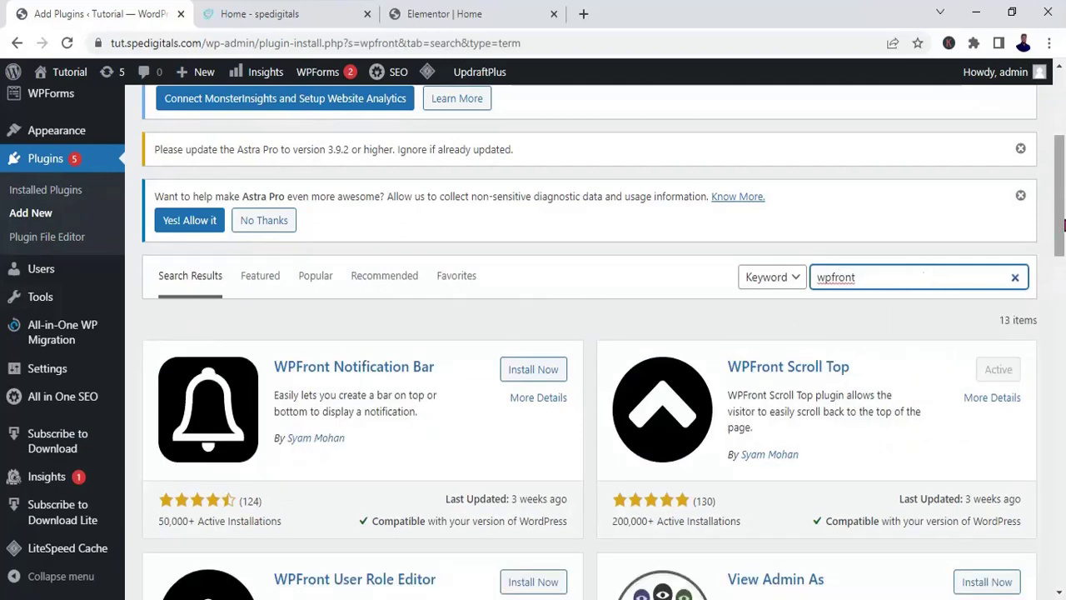
# Examine the WPFront Scroll Top entry and the neighbouring plugins in the search results
pyautogui.scroll(-2, 928, 279)
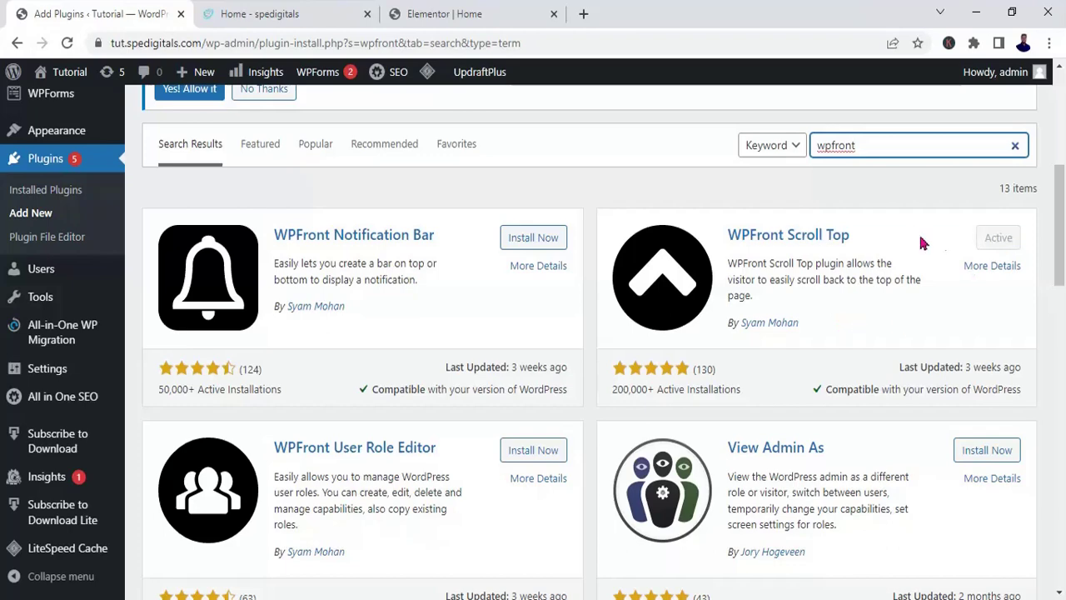
pyautogui.moveTo(1056, 258); pyautogui.dragTo(1061, 287)
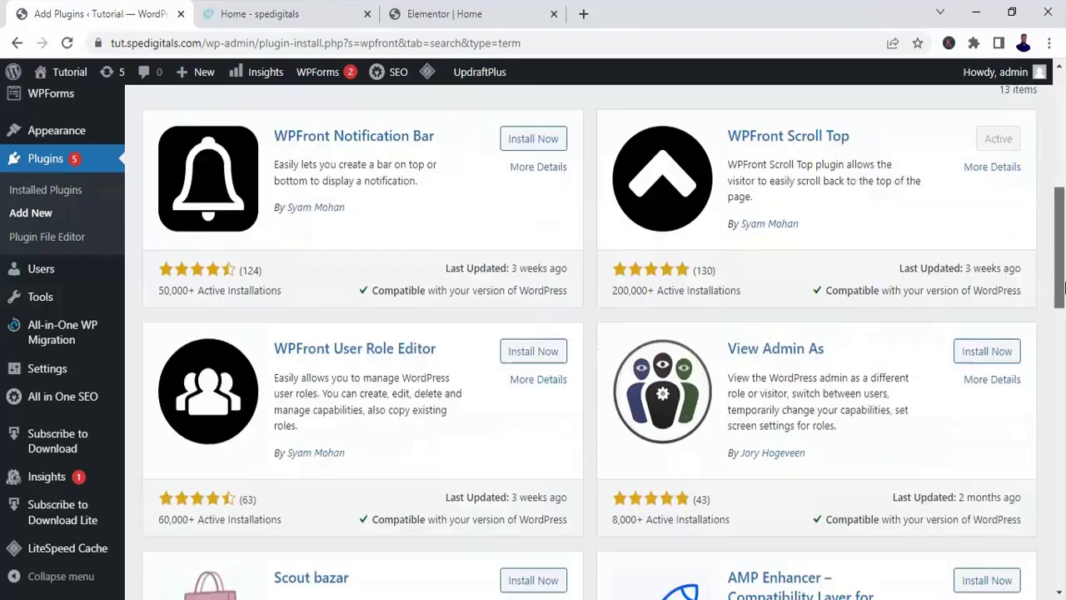
pyautogui.scroll(1, 1061, 288)
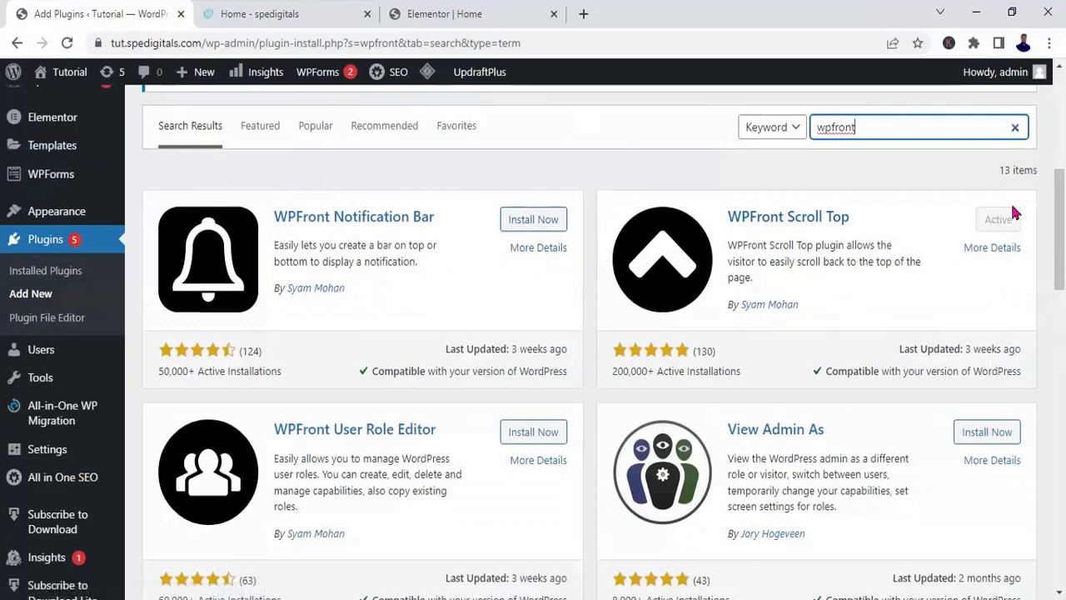
pyautogui.moveTo(1064, 235)
pyautogui.mouseDown()
pyautogui.moveTo(1064, 266)
pyautogui.moveTo(1065, 234)
pyautogui.mouseUp()
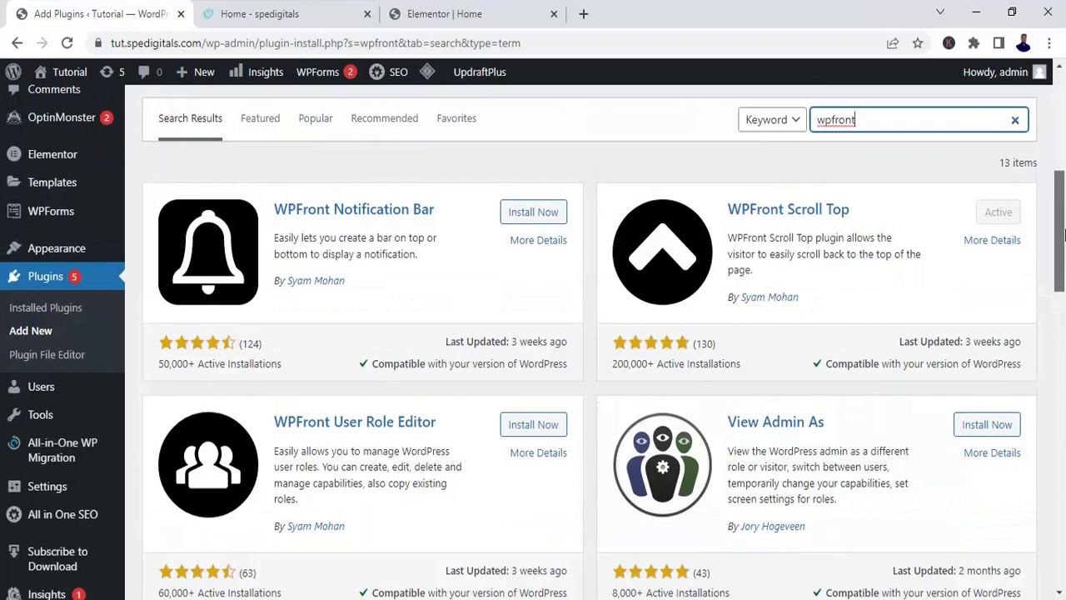
pyautogui.scroll(2, 841, 247)
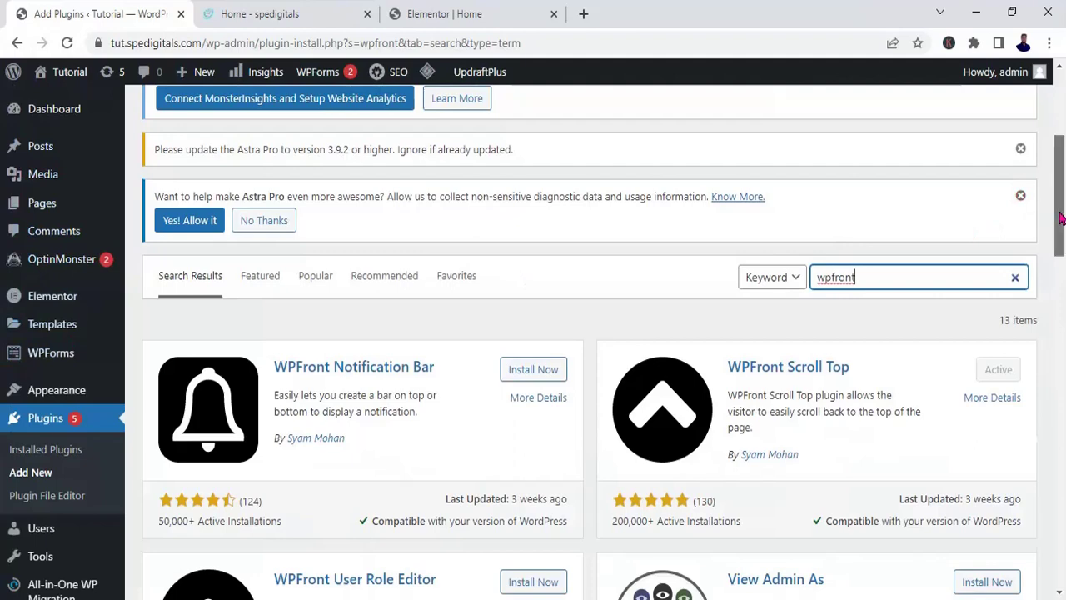
pyautogui.moveTo(1061, 218); pyautogui.dragTo(1063, 285)
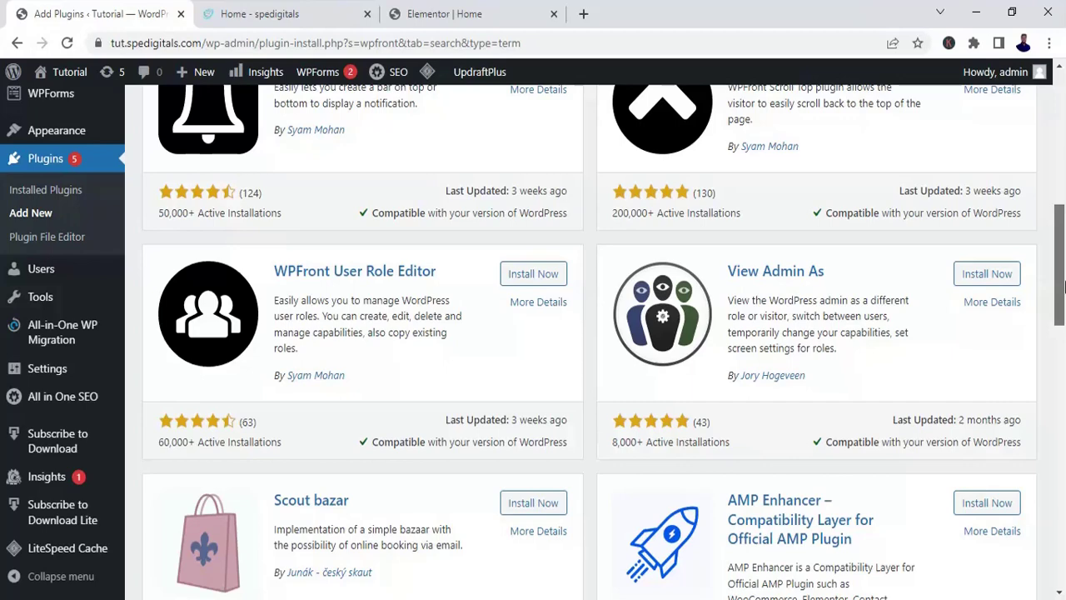
pyautogui.moveTo(1063, 285); pyautogui.dragTo(1062, 244)
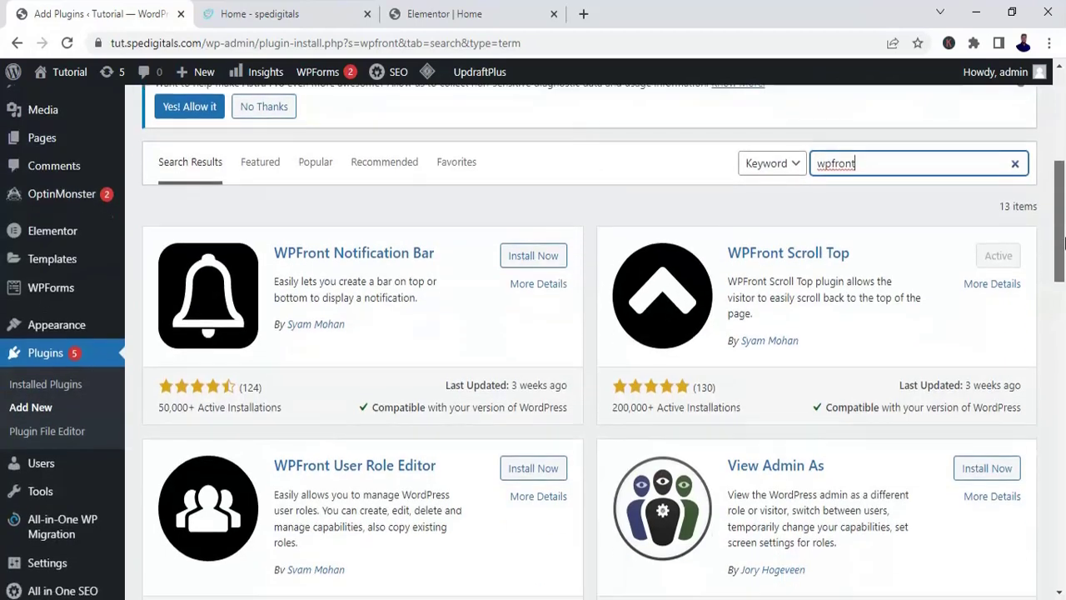
# Open the settings of WPFront Scroll Top from the list of installed plugins
pyautogui.click(71, 393)
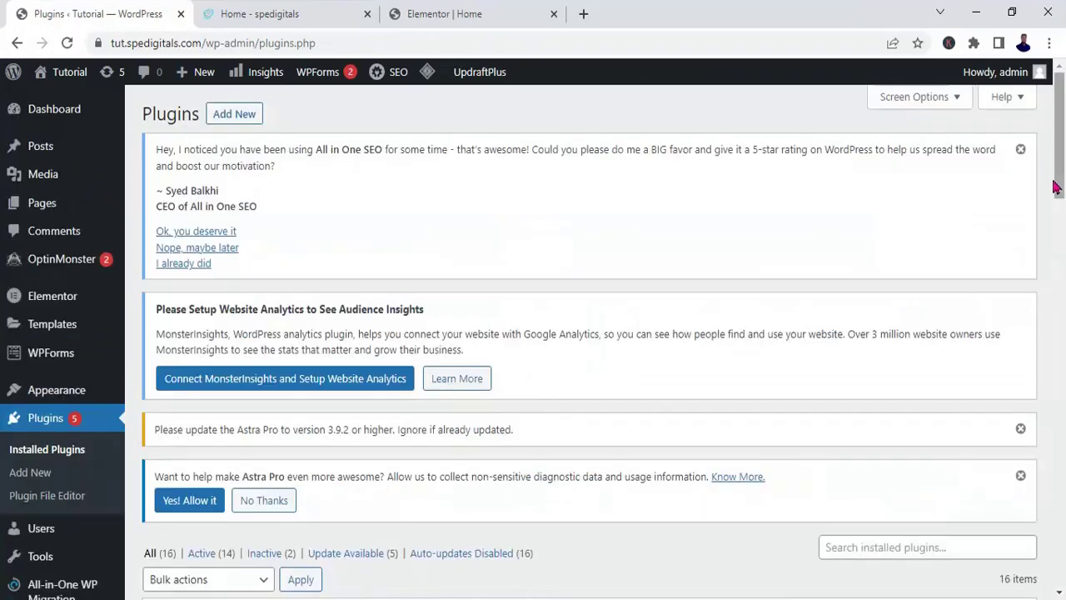
pyautogui.moveTo(1062, 187); pyautogui.dragTo(1056, 548)
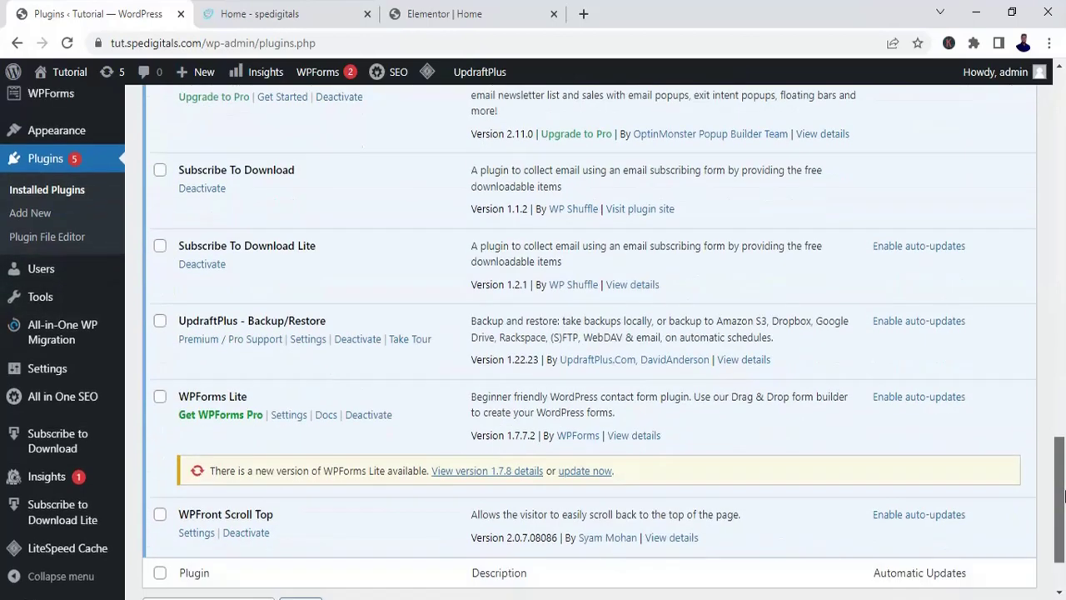
pyautogui.click(196, 543)
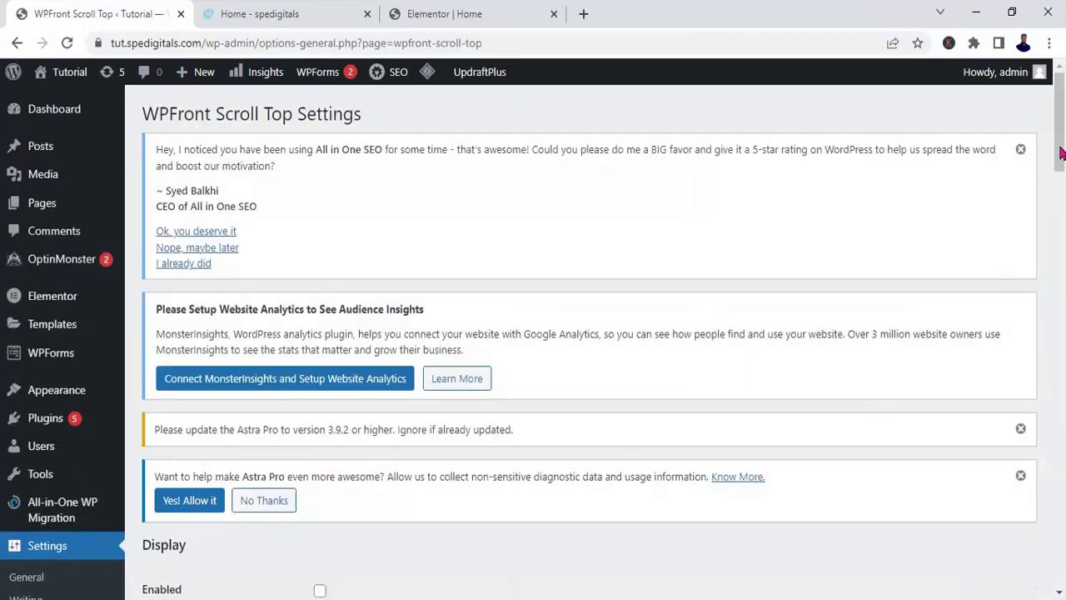
# Enable the scroll-top button and turn on JavaScript Async in the Display settings
pyautogui.moveTo(1061, 152); pyautogui.dragTo(1061, 216)
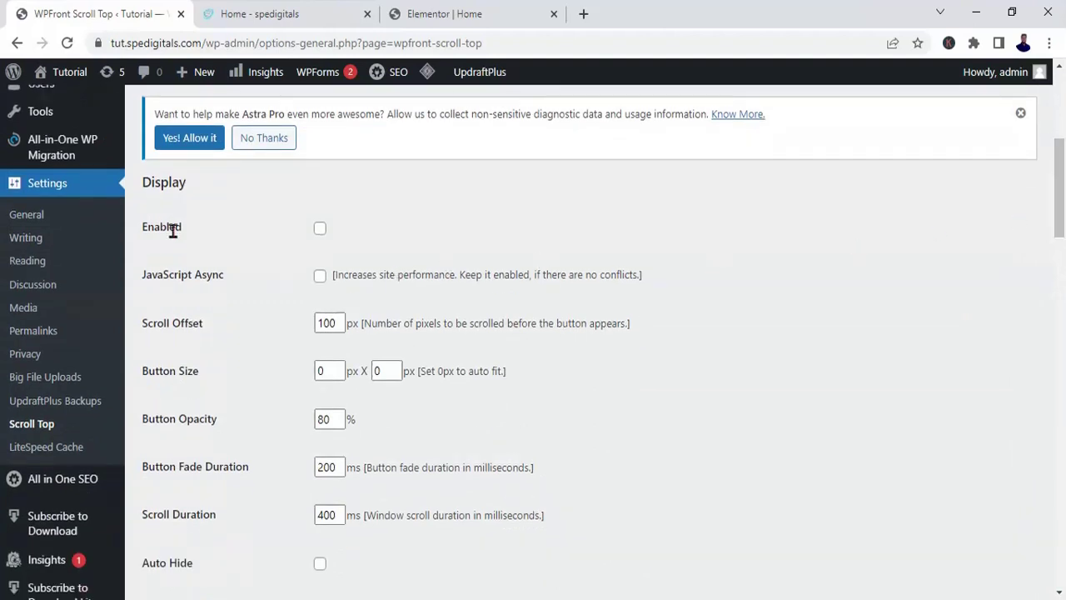
pyautogui.click(322, 233)
pyautogui.click(321, 279)
# Turn on Auto Hide for the scroll-top button
pyautogui.moveTo(1060, 232); pyautogui.dragTo(1059, 259)
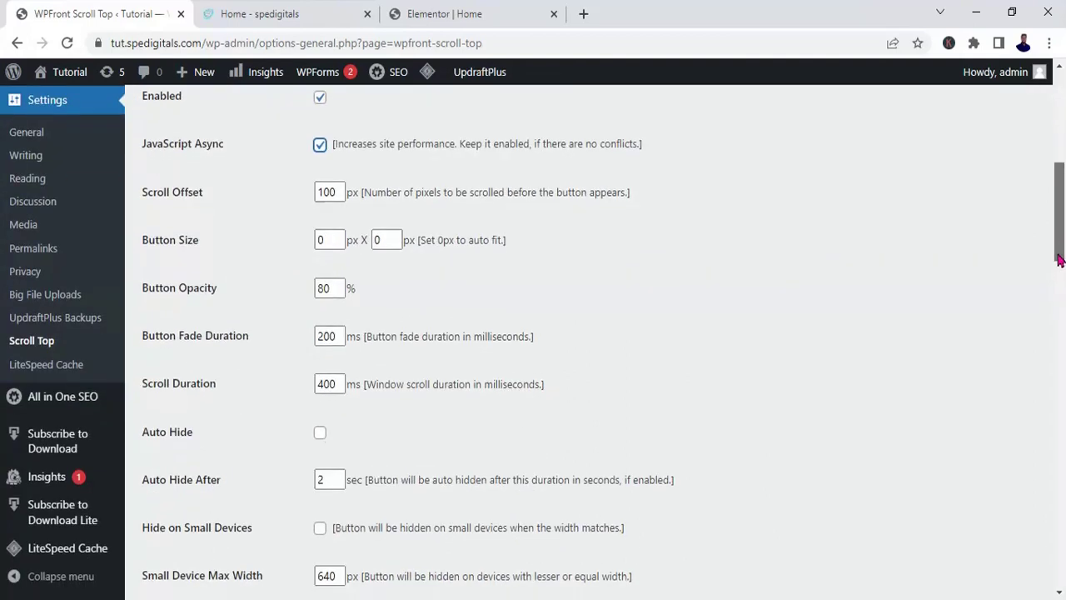
pyautogui.moveTo(1058, 261); pyautogui.dragTo(1057, 278)
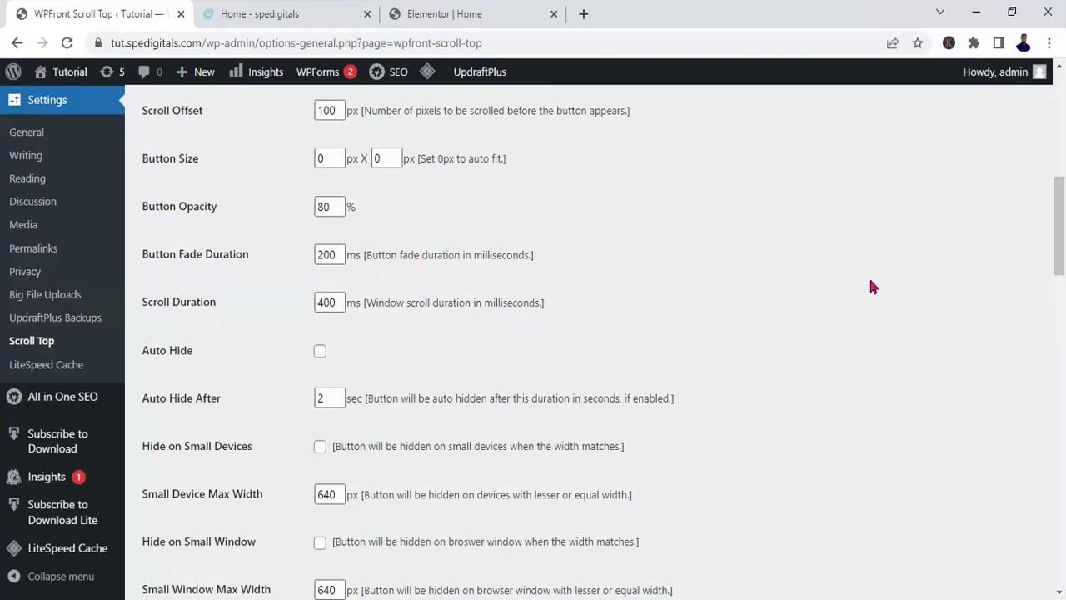
pyautogui.scroll(-1, 1058, 241)
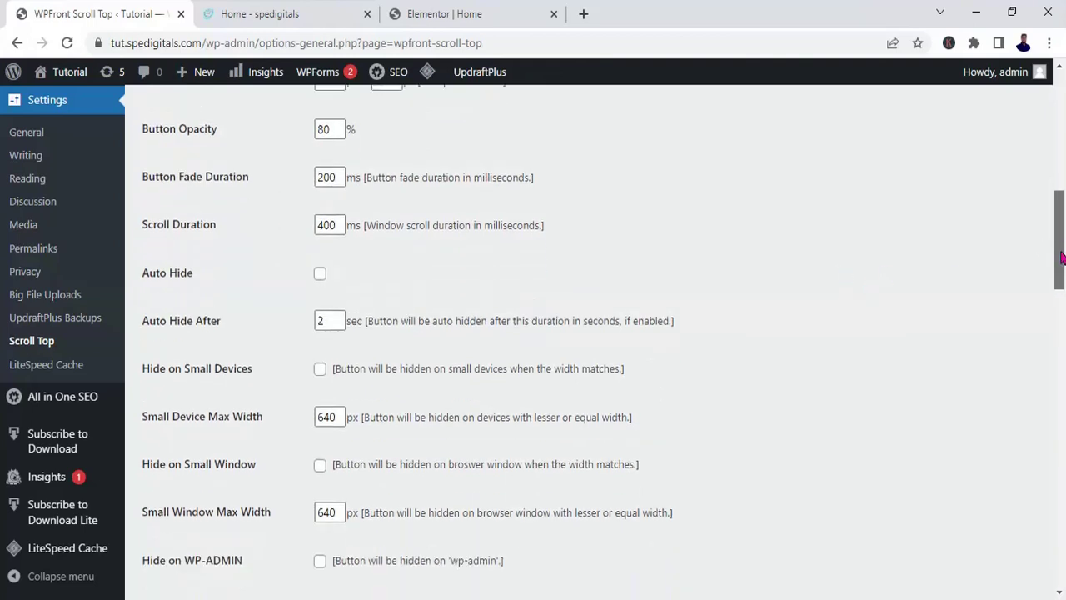
pyautogui.click(321, 276)
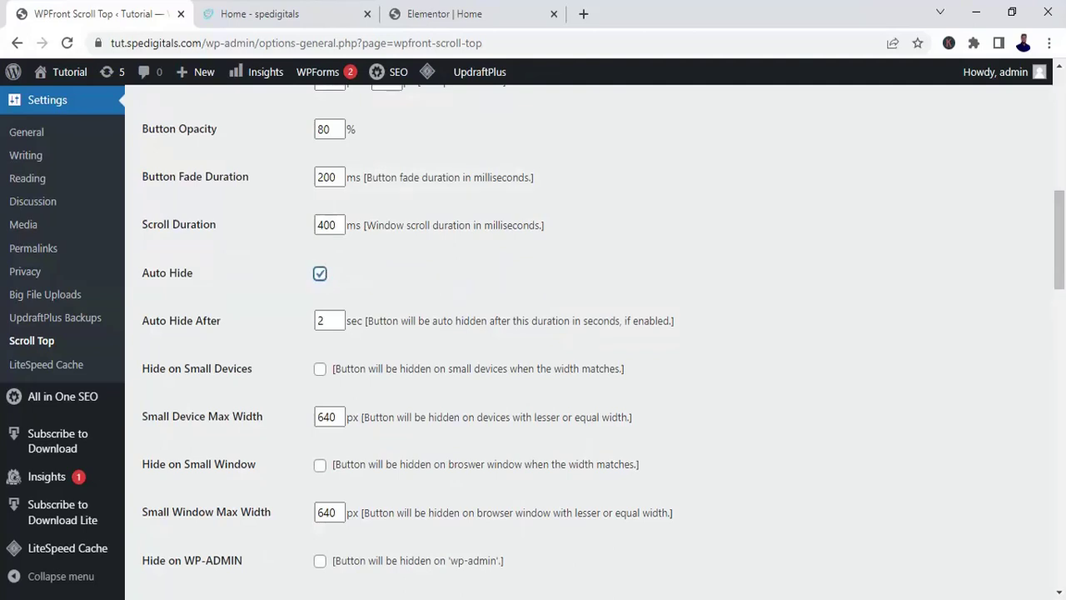
# Check how the scroll-top button behaves on the spedigitals.com home page, and return to the plugin settings
pyautogui.click(302, 15)
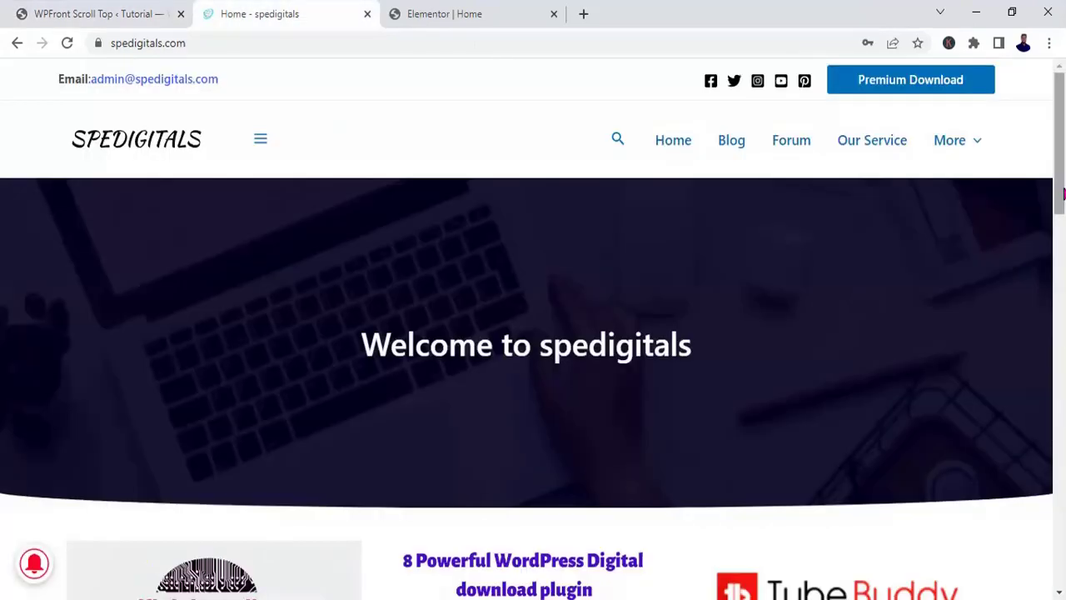
pyautogui.moveTo(1062, 193); pyautogui.dragTo(1063, 315)
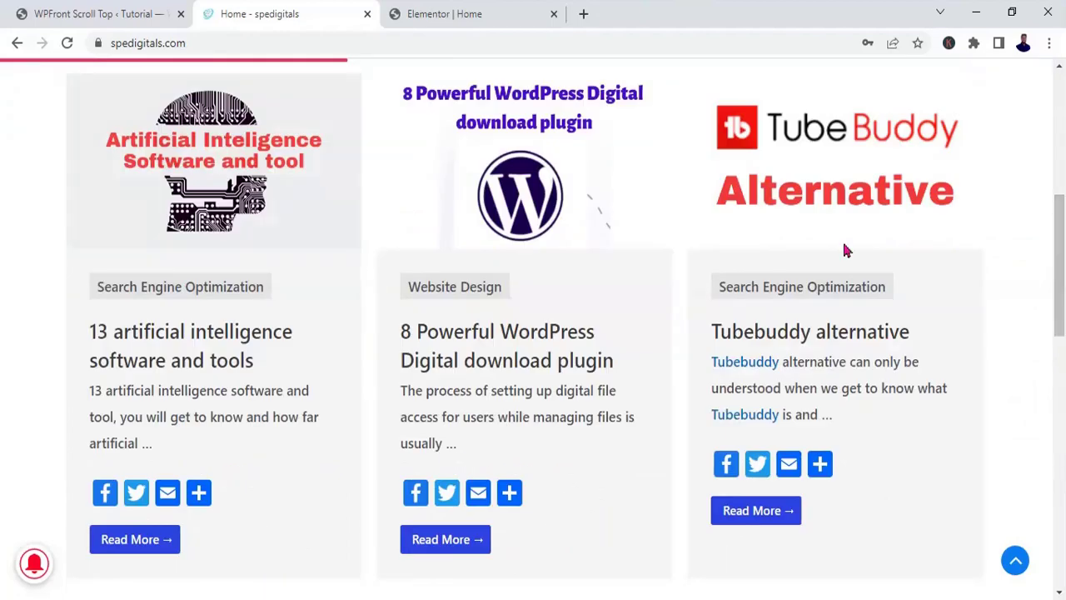
pyautogui.click(117, 18)
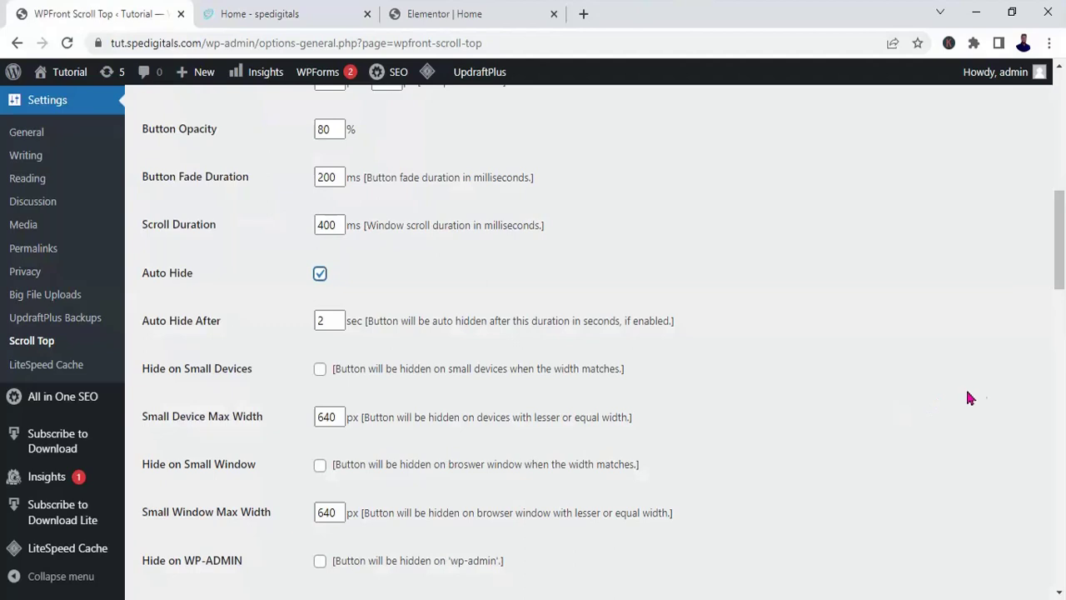
# Inspect the available Location options for the scroll-top button, keeping Bottom Right selected
pyautogui.moveTo(1059, 278); pyautogui.dragTo(1059, 289)
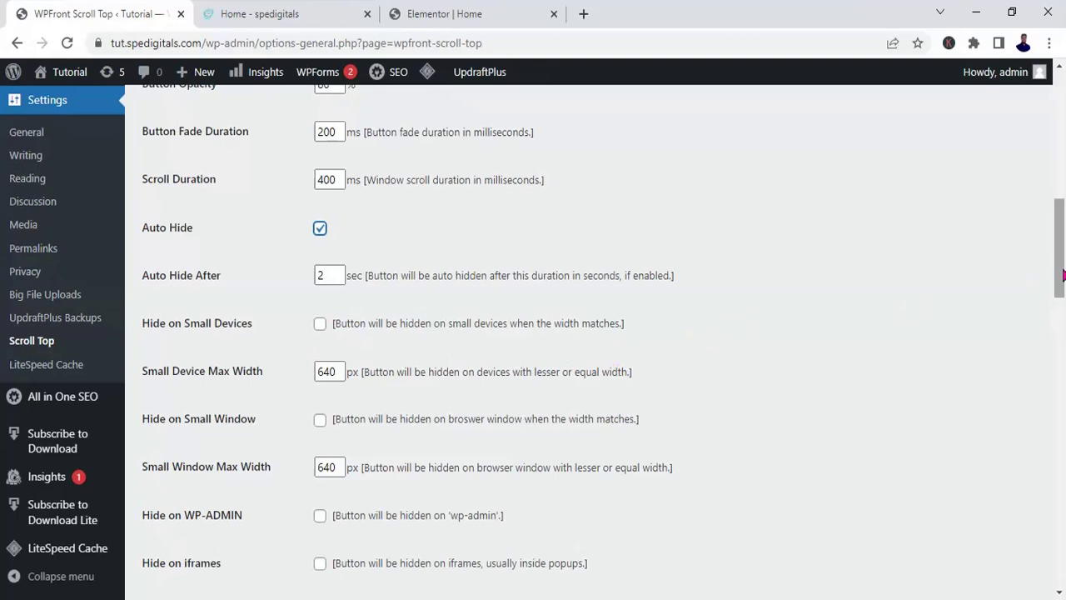
pyautogui.moveTo(1063, 277); pyautogui.dragTo(1060, 371)
pyautogui.click(398, 319)
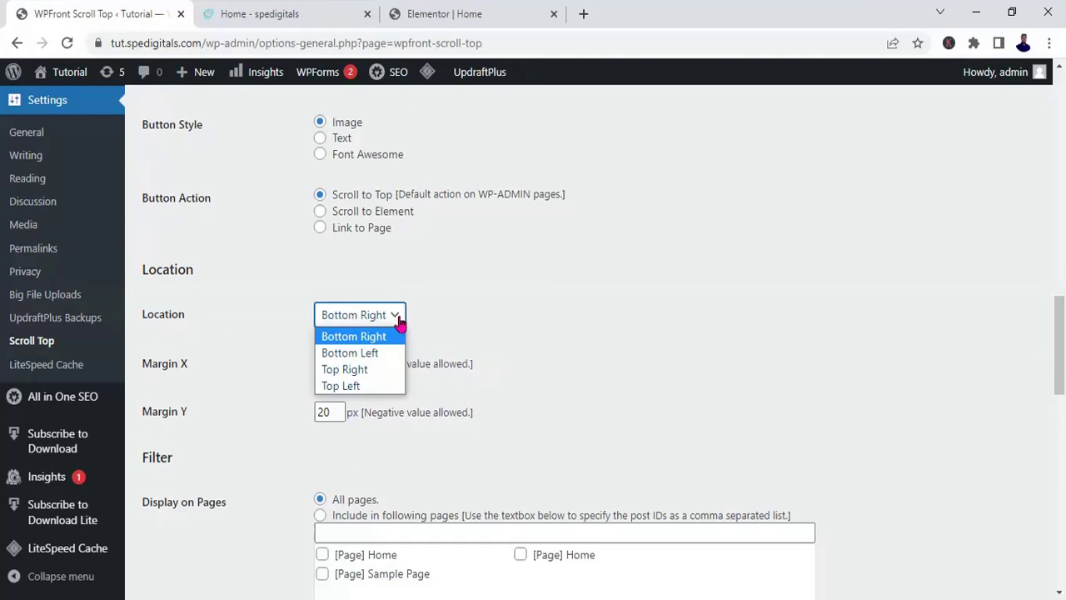
pyautogui.click(398, 323)
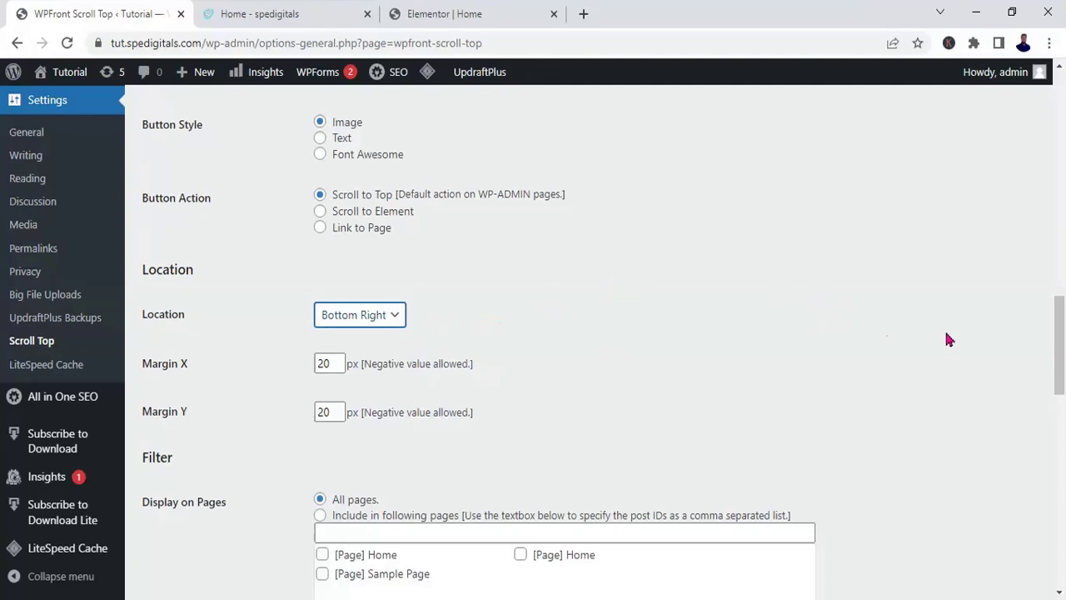
# Review the page filter and Image Button choices through to the end of the scroll-top settings
pyautogui.moveTo(1064, 359); pyautogui.dragTo(1063, 401)
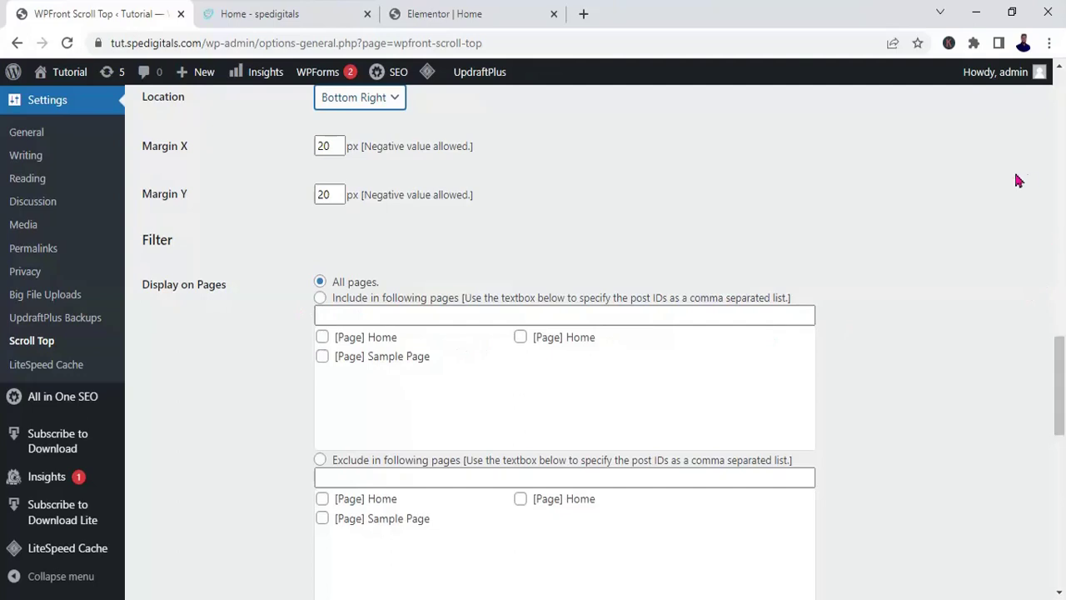
pyautogui.moveTo(1064, 393); pyautogui.dragTo(1064, 483)
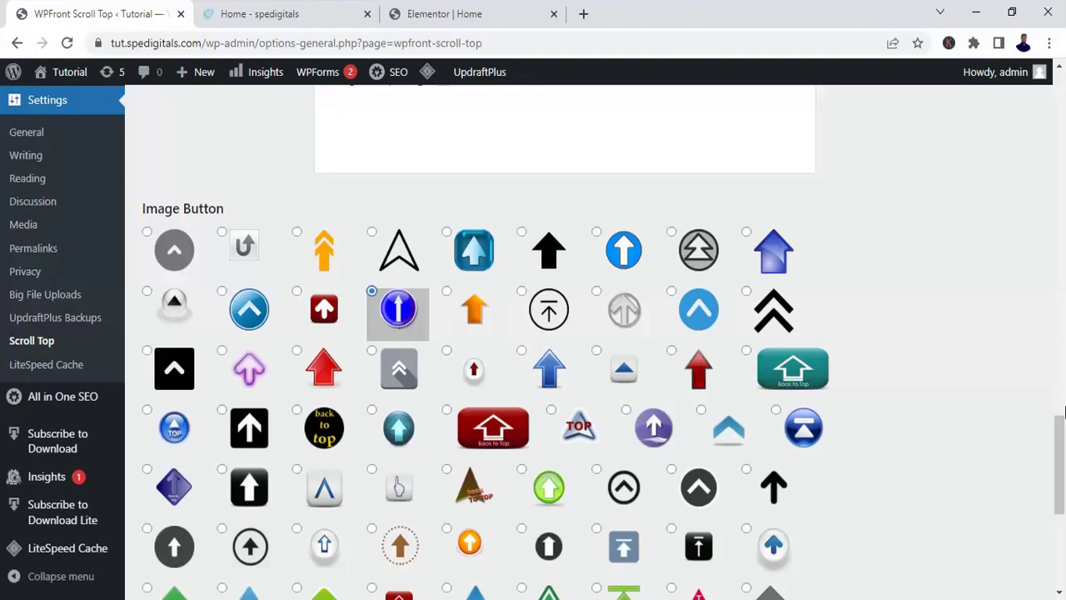
pyautogui.moveTo(1063, 452); pyautogui.dragTo(1064, 522)
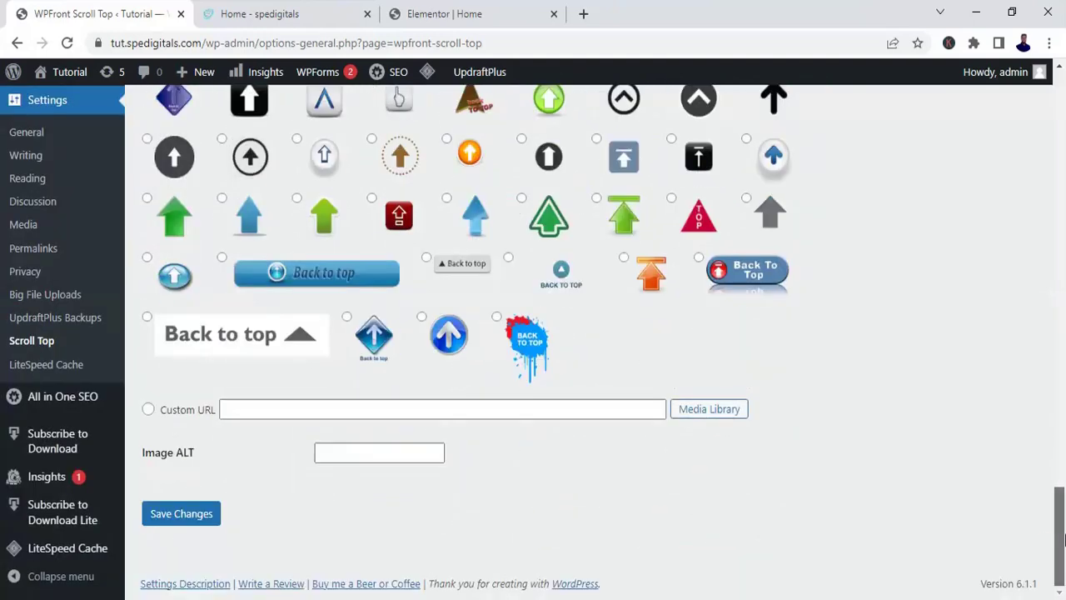
# Save the scroll-top plugin settings and open the Tutorial site in an incognito window
pyautogui.click(185, 517)
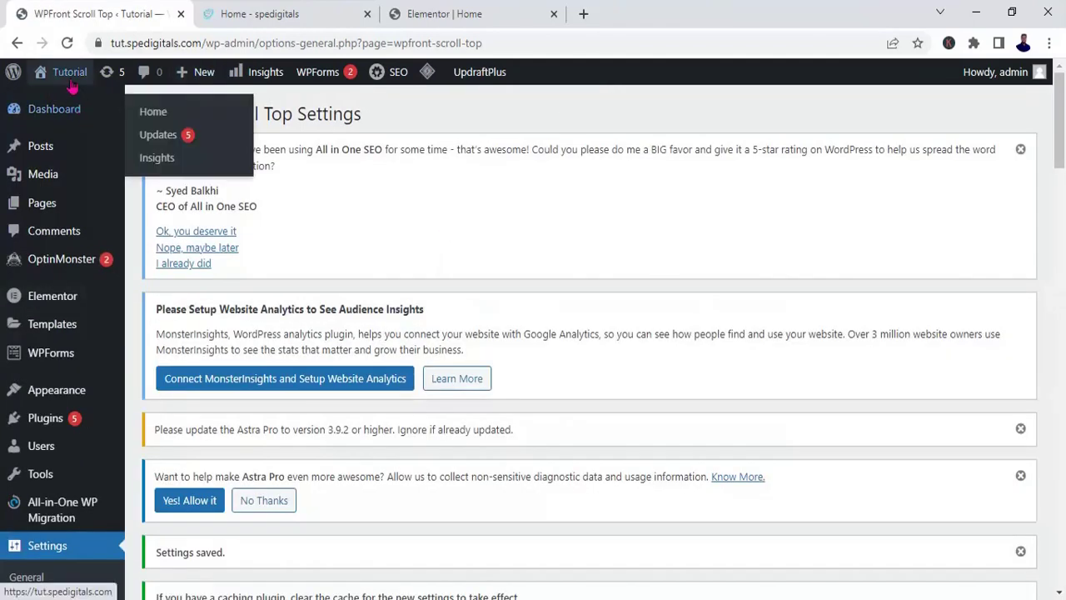
pyautogui.moveTo(72, 84)
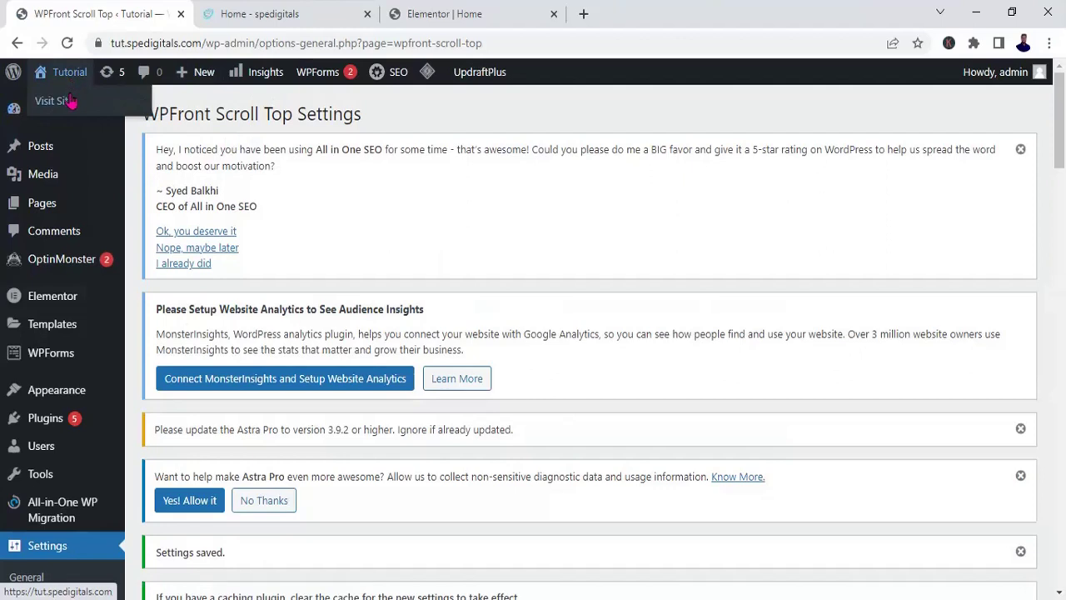
pyautogui.rightClick(71, 100)
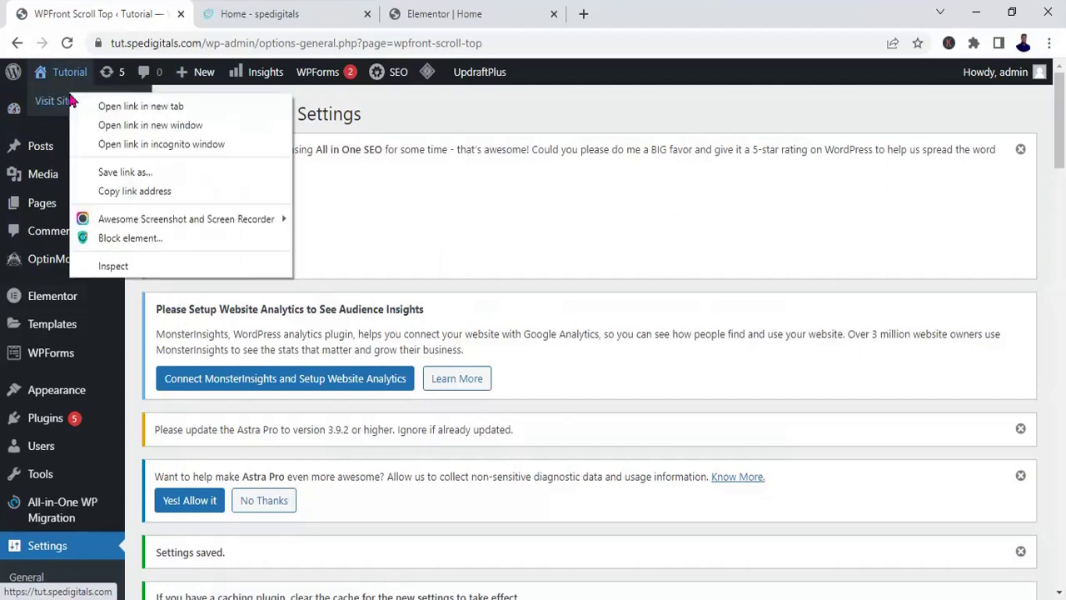
pyautogui.click(219, 149)
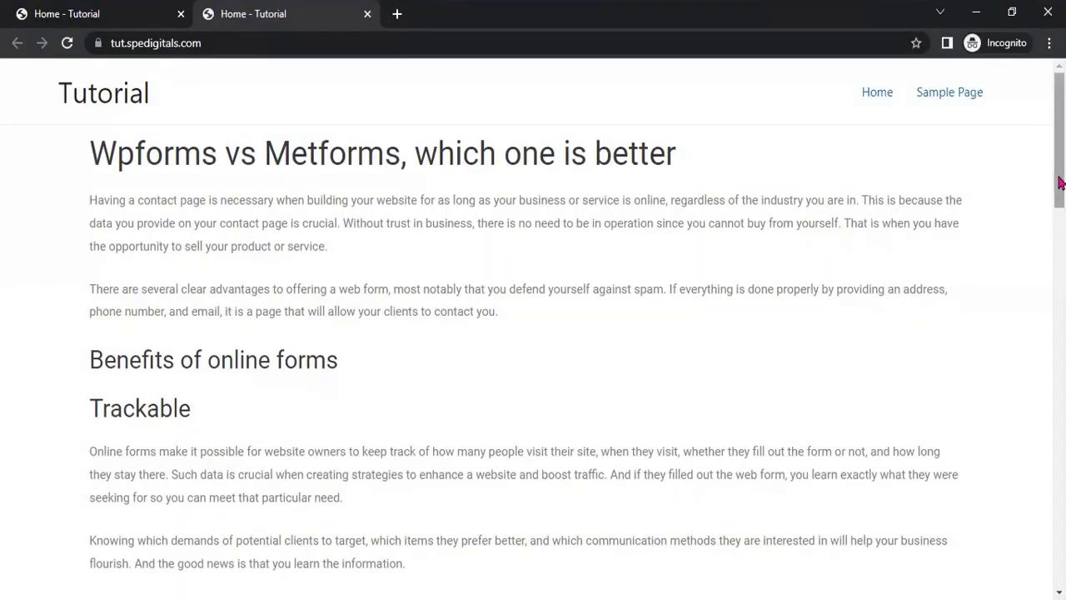
# Test the scroll-top button twice from the end of the Tutorial home page, and return to the plugin settings
pyautogui.moveTo(1060, 170); pyautogui.dragTo(1063, 550)
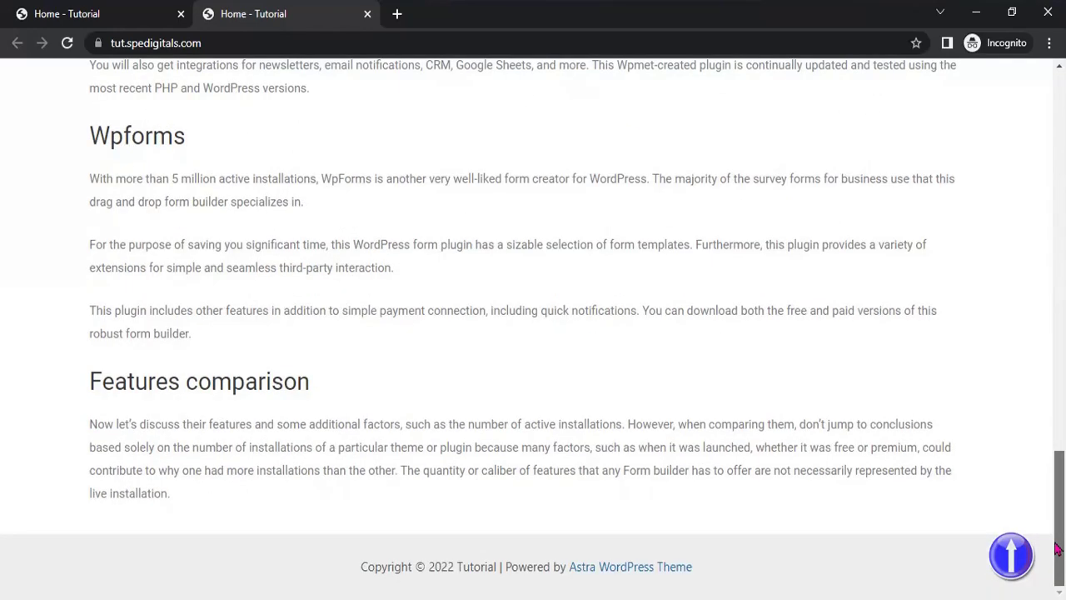
pyautogui.click(1011, 560)
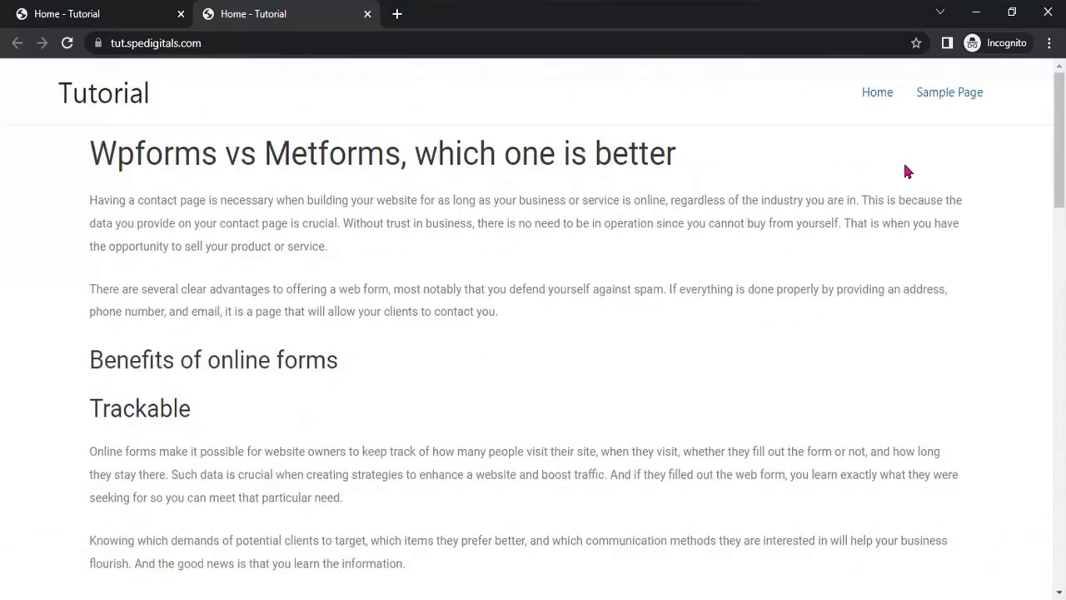
pyautogui.moveTo(1063, 186); pyautogui.dragTo(1064, 583)
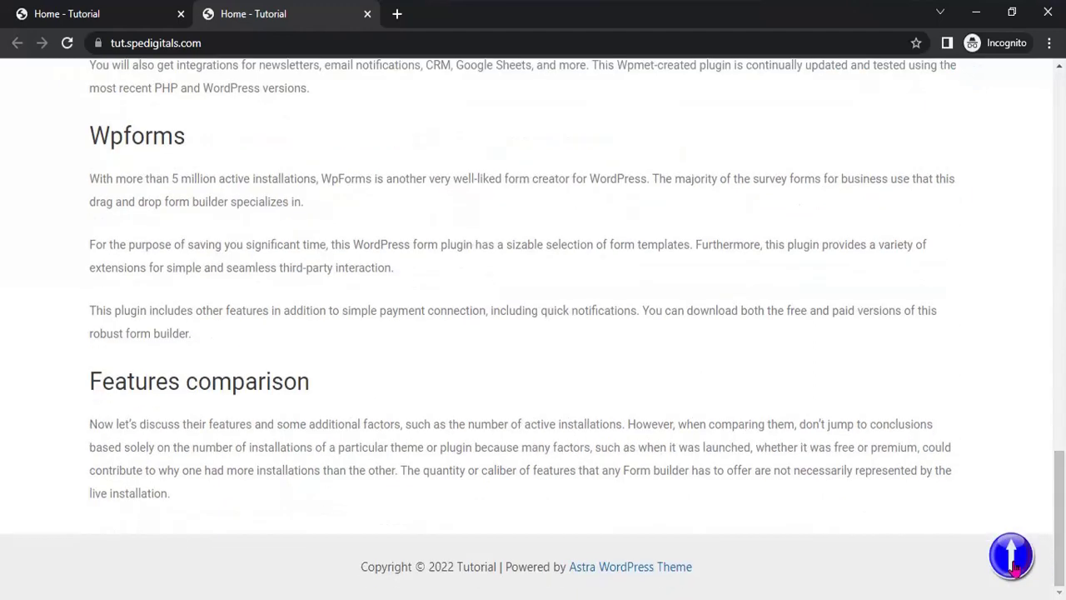
pyautogui.click(1012, 557)
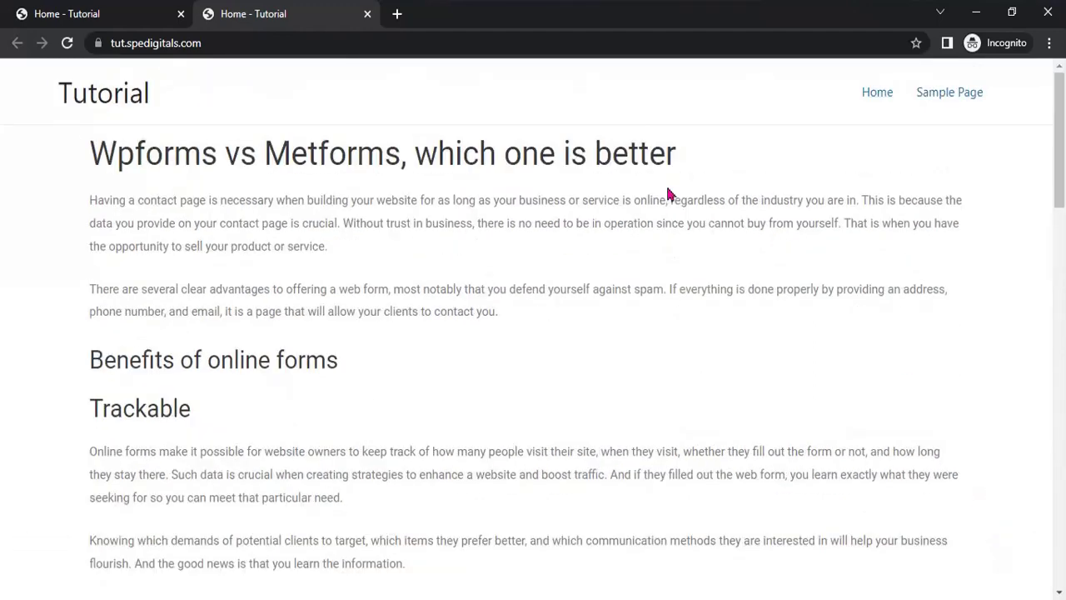
pyautogui.click(976, 11)
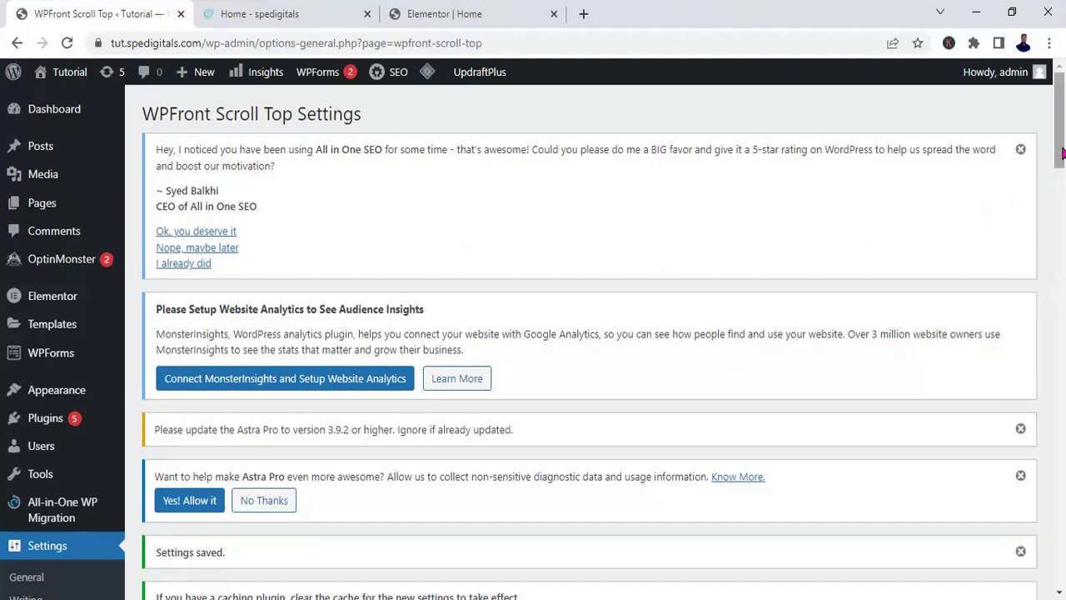
# Deactivate the WPFront Scroll Top plugin and delete it along with its data
pyautogui.moveTo(1061, 152); pyautogui.dragTo(1062, 220)
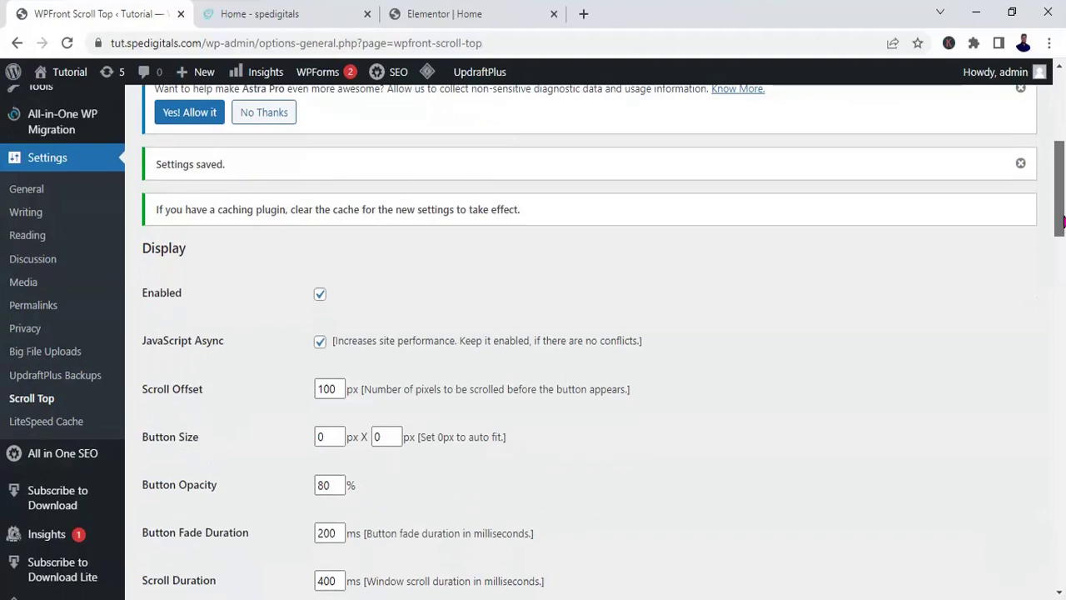
pyautogui.moveTo(1062, 218); pyautogui.dragTo(1062, 176)
pyautogui.moveTo(74, 319)
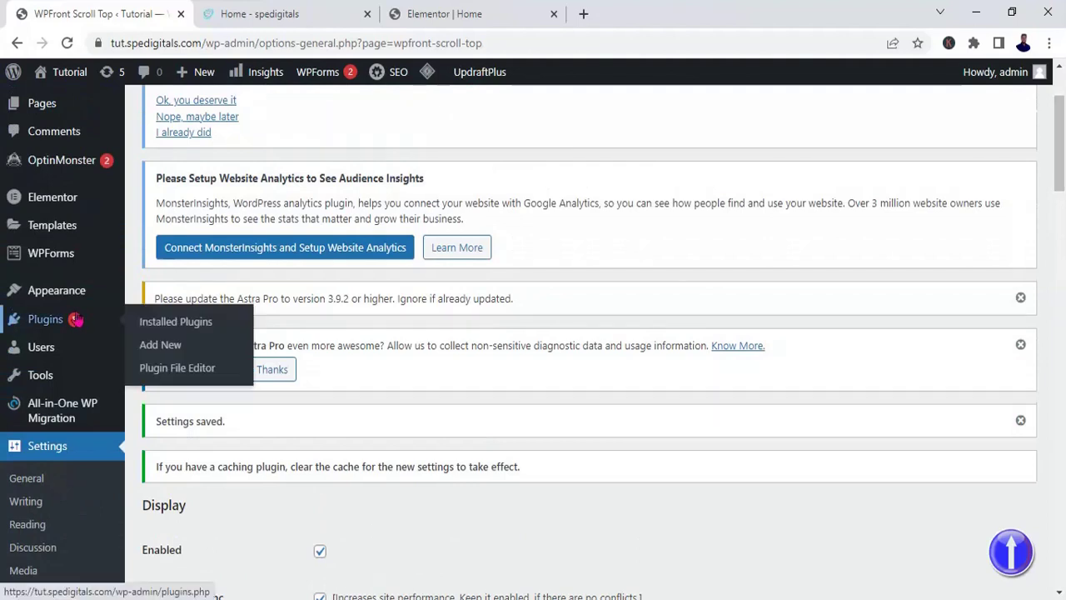
pyautogui.click(189, 323)
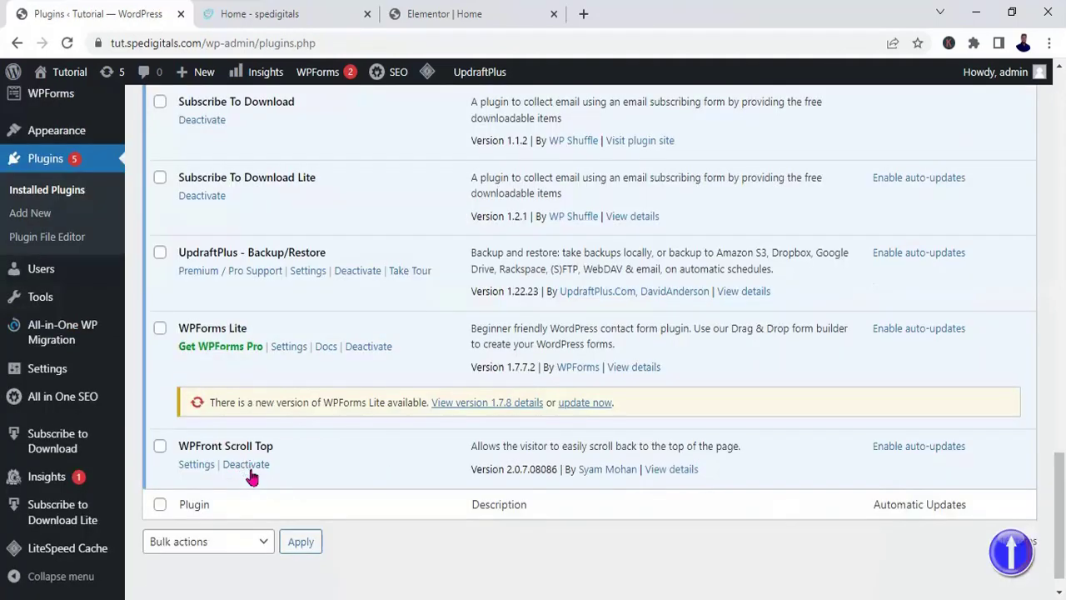
pyautogui.click(246, 464)
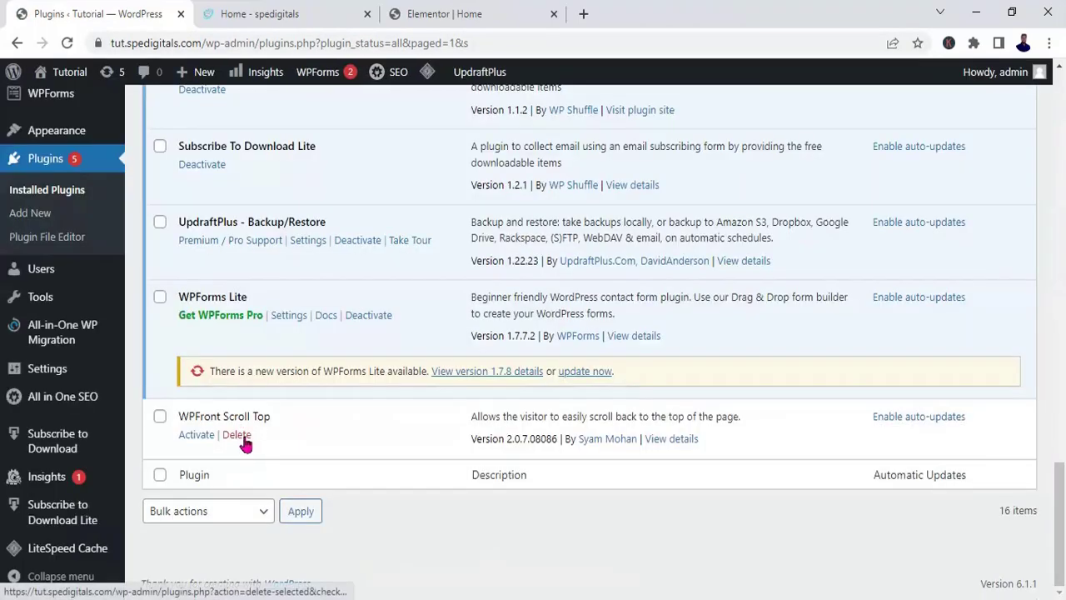
pyautogui.click(236, 435)
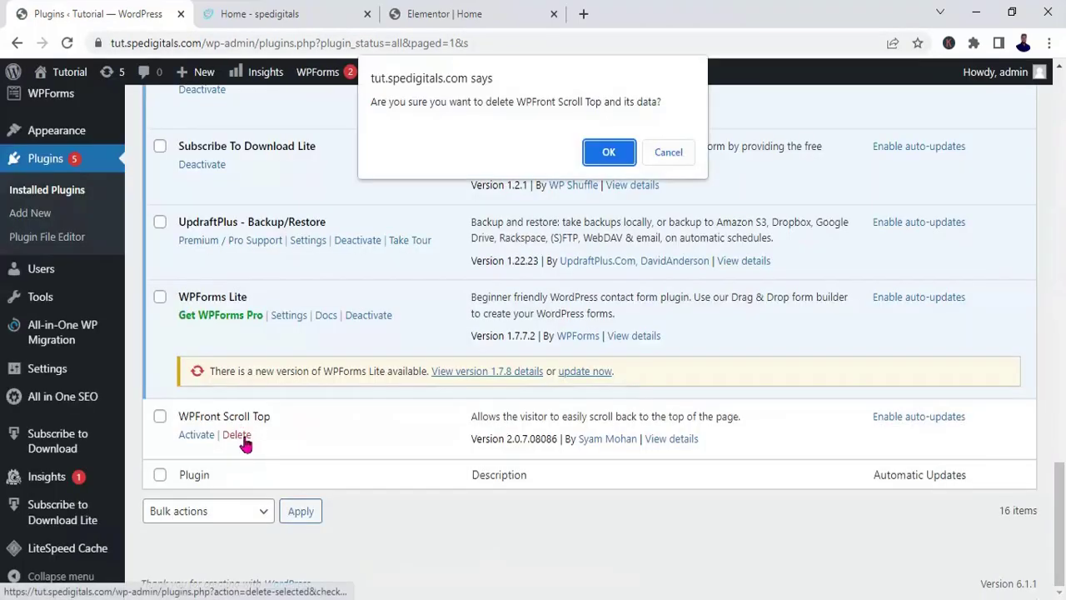
pyautogui.click(608, 153)
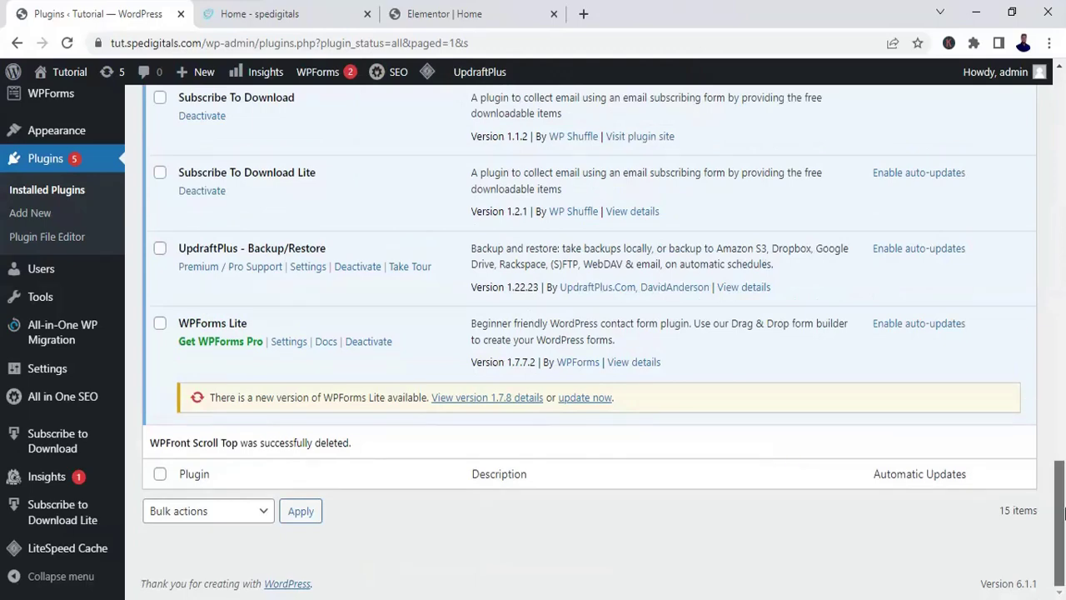
pyautogui.moveTo(1063, 514); pyautogui.dragTo(1061, 133)
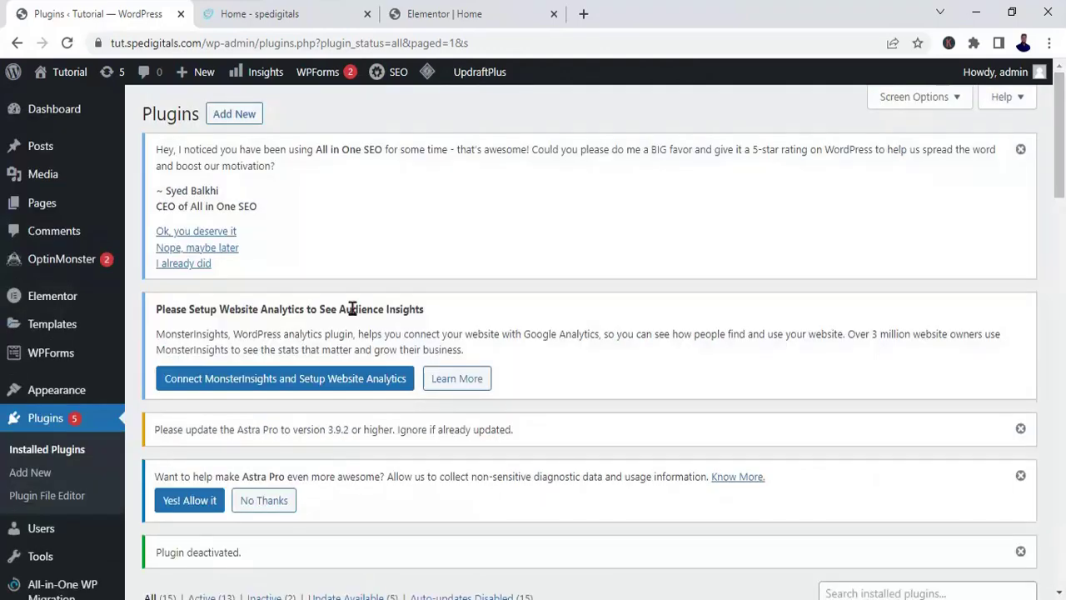
# Switch to the Home page in the Elementor editor and add a single-column section below the Features comparison text
pyautogui.click(482, 14)
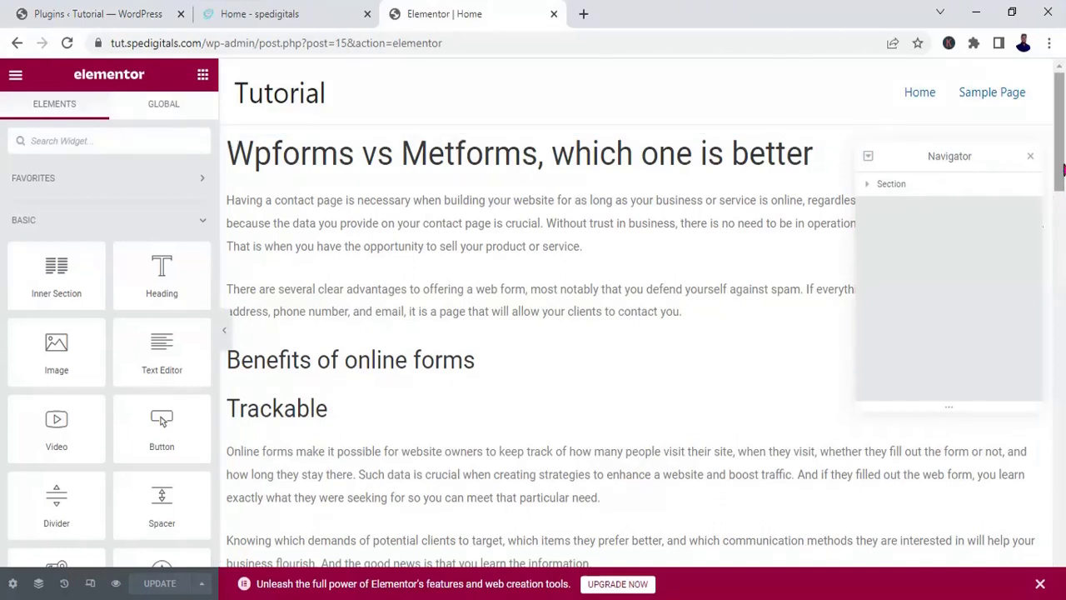
pyautogui.moveTo(1063, 175); pyautogui.dragTo(1063, 562)
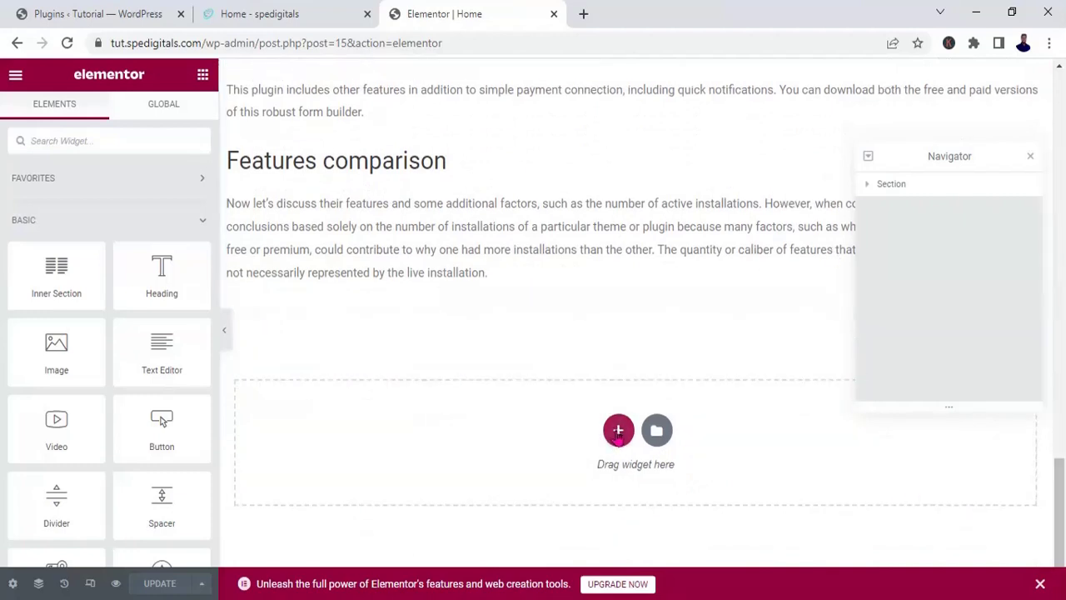
pyautogui.click(618, 432)
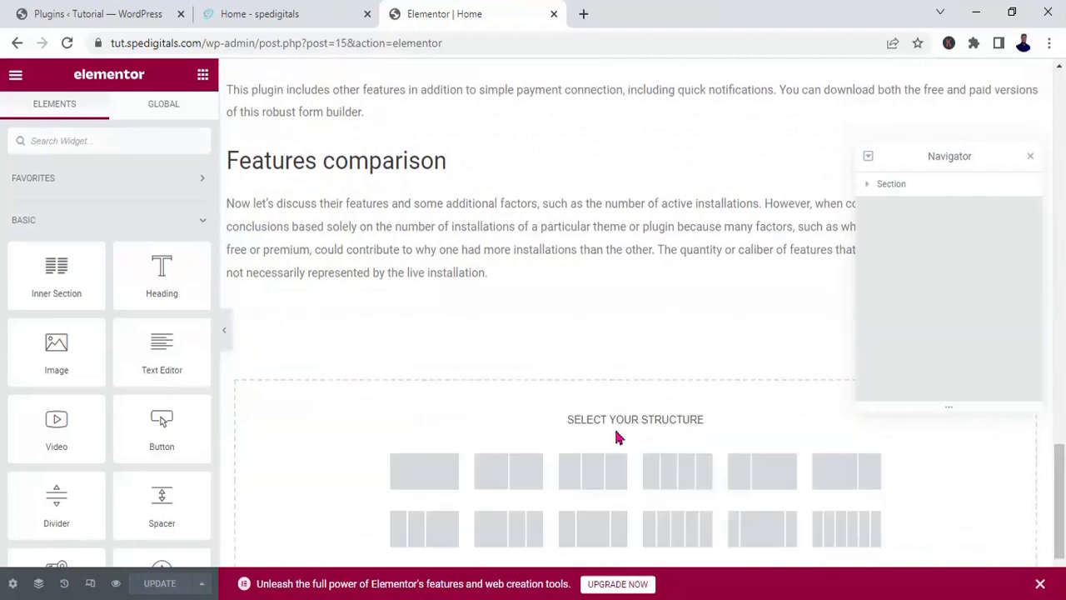
pyautogui.click(431, 473)
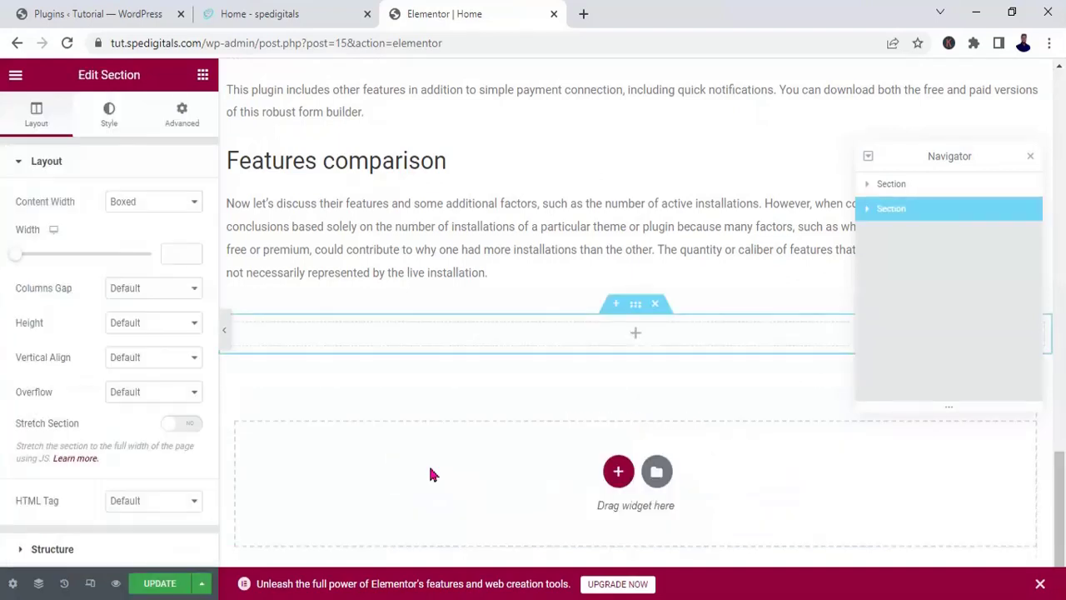
# Find the Icon widget and place it in the new empty section
pyautogui.click(635, 337)
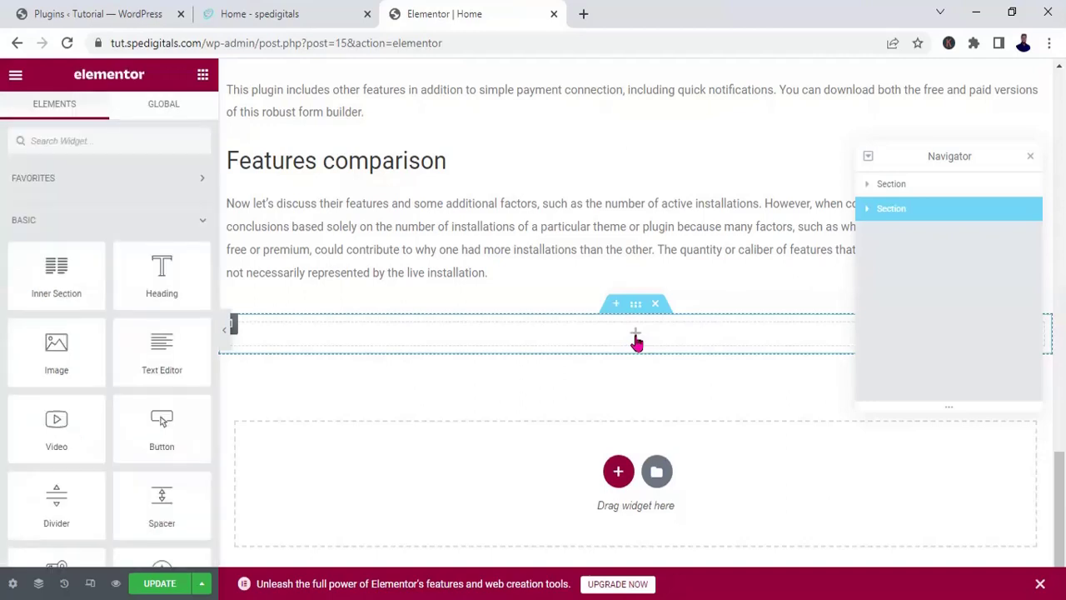
pyautogui.click(85, 142)
pyautogui.write('ico')
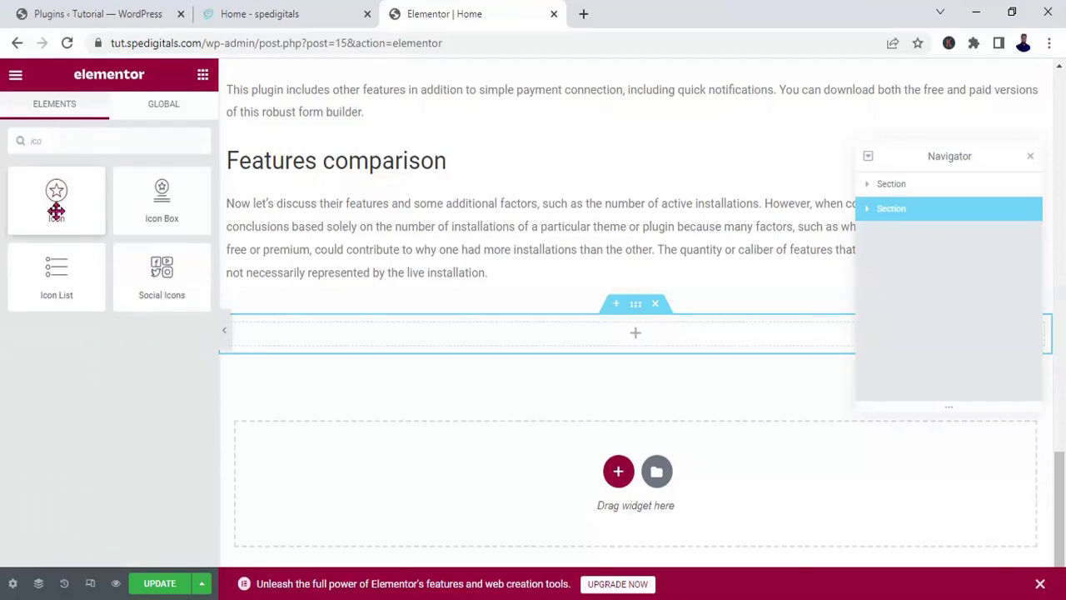
pyautogui.moveTo(55, 204); pyautogui.dragTo(607, 350)
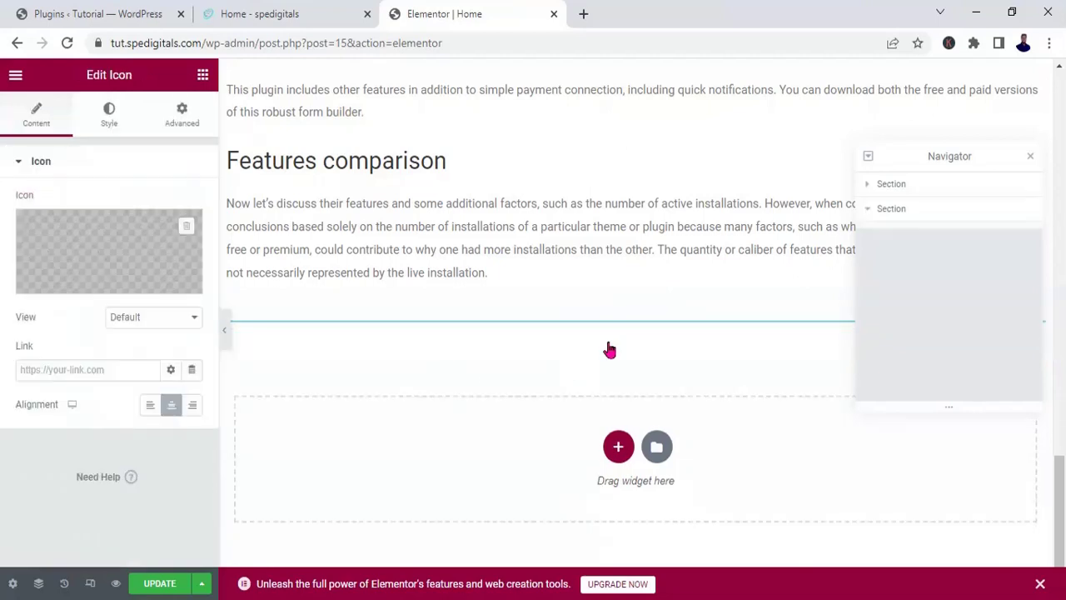
# Replace the widget's star with the upward arrow from the icon library, filtering the icons by "arr"
pyautogui.click(148, 244)
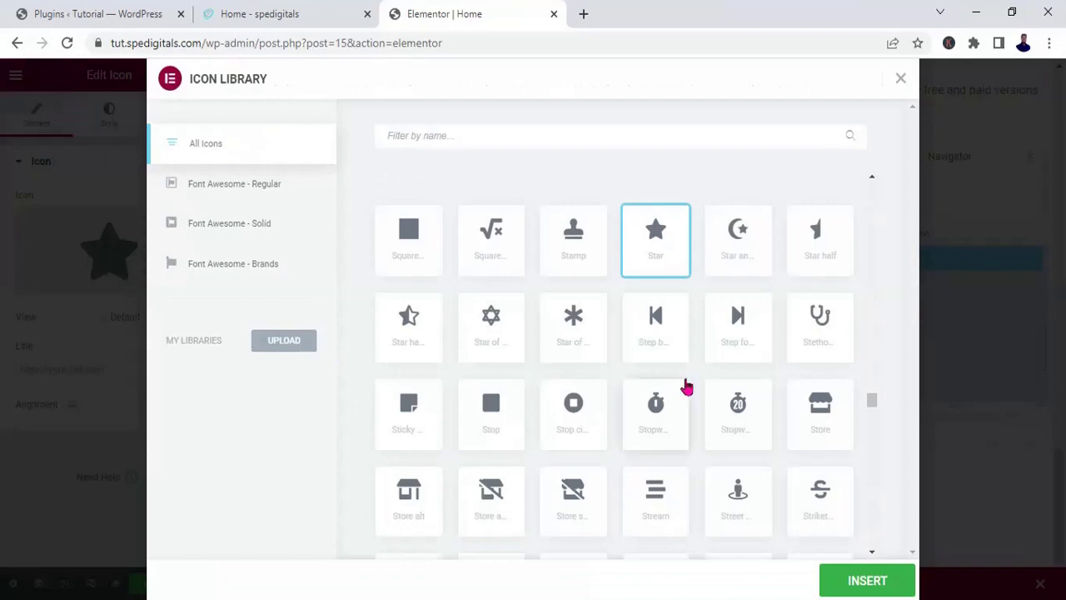
pyautogui.click(632, 127)
pyautogui.write('arr')
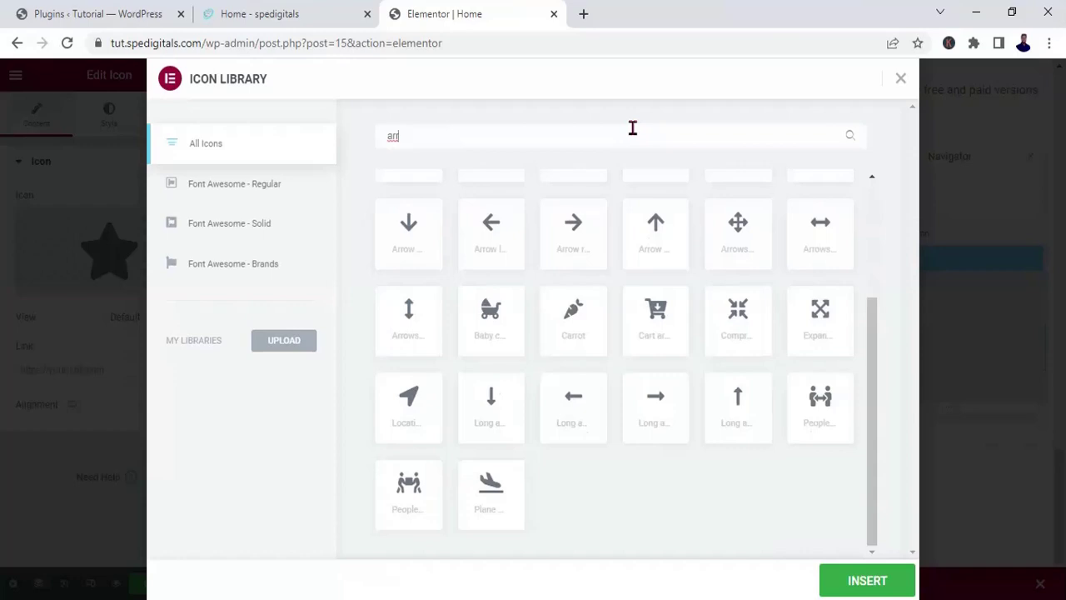
pyautogui.click(655, 260)
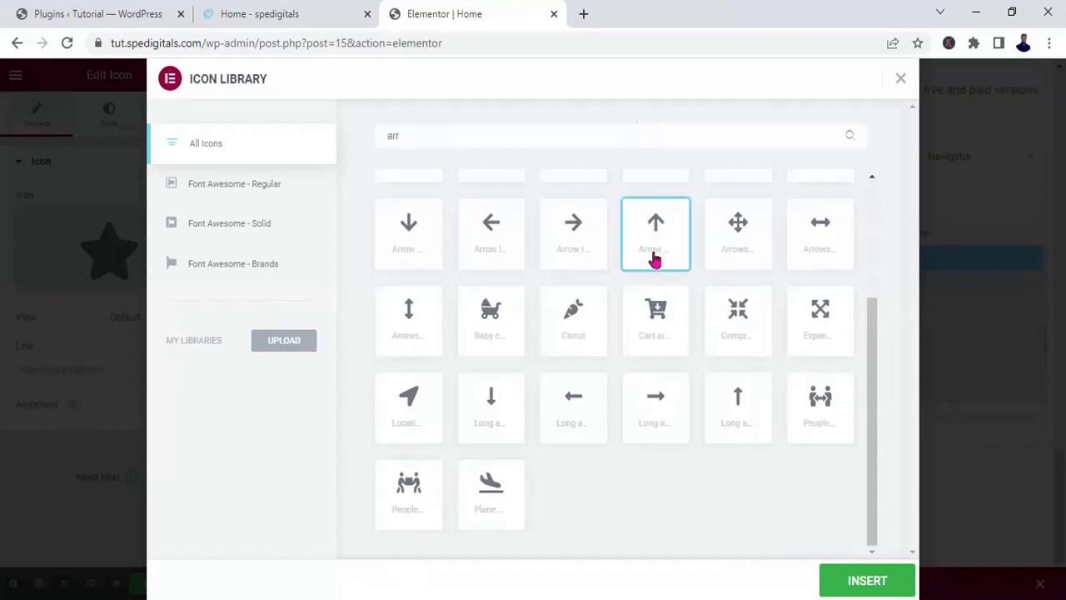
pyautogui.click(878, 590)
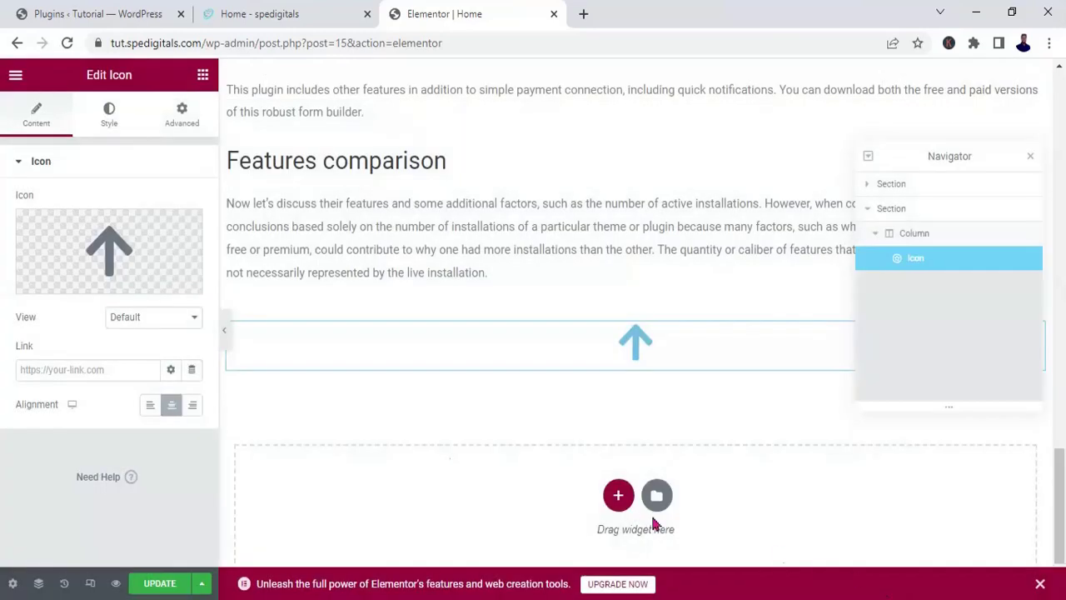
# Set the arrow icon's normal primary color to the pinkish red #FF0C48
pyautogui.click(115, 126)
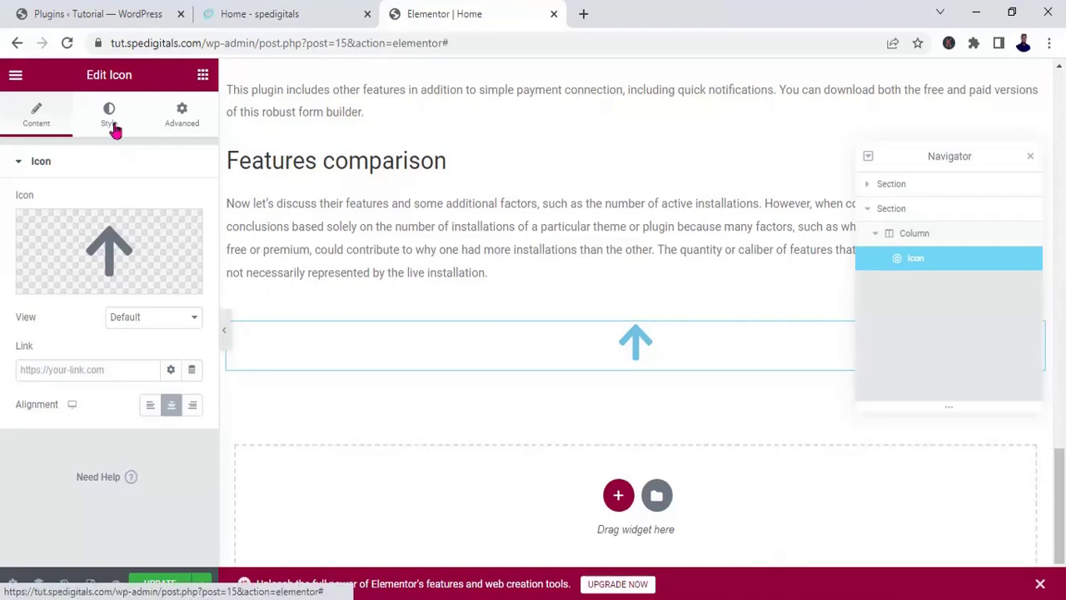
pyautogui.click(193, 239)
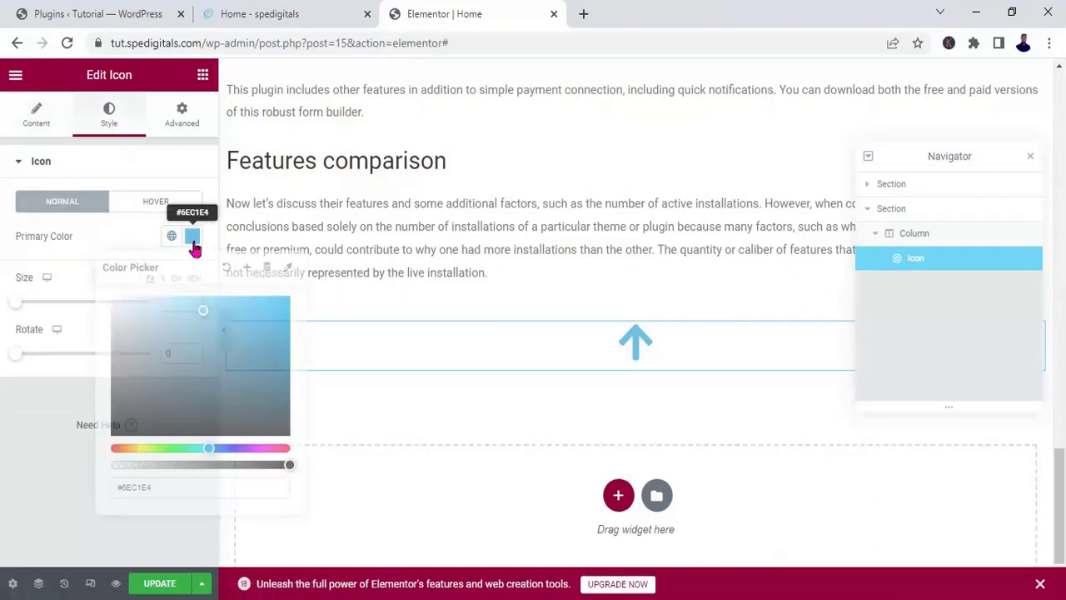
pyautogui.click(284, 448)
pyautogui.moveTo(283, 315); pyautogui.dragTo(283, 298)
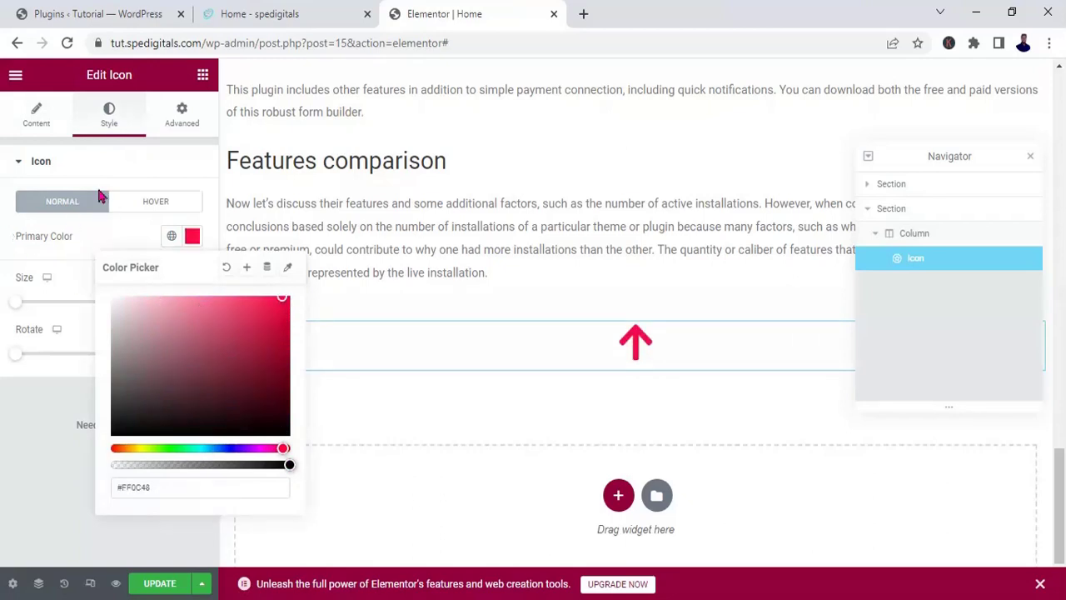
# Set the arrow icon's hover primary color to bright green #01FF00
pyautogui.click(139, 204)
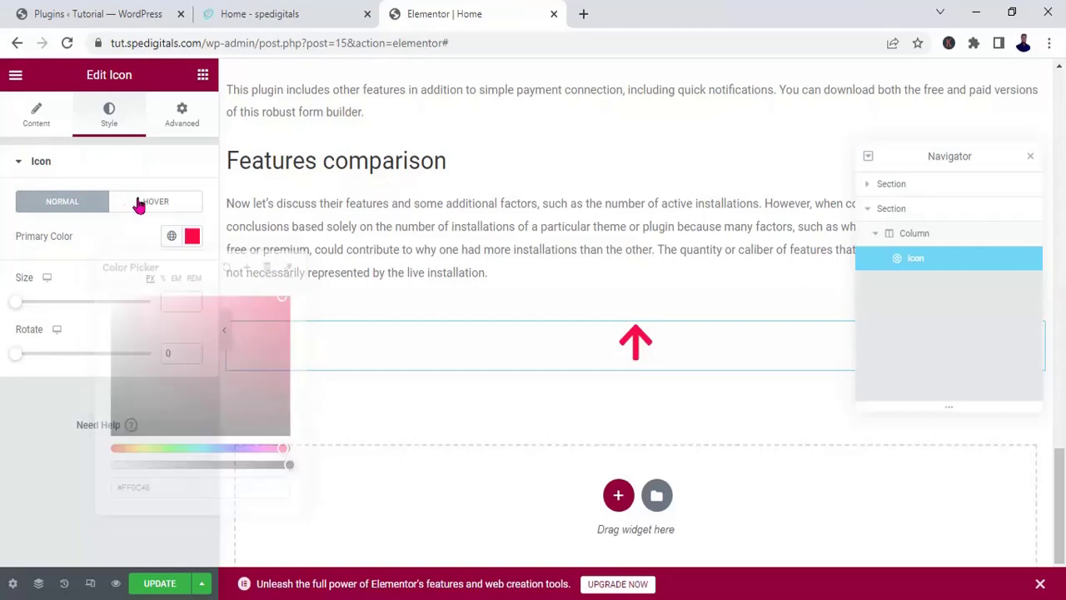
pyautogui.click(191, 239)
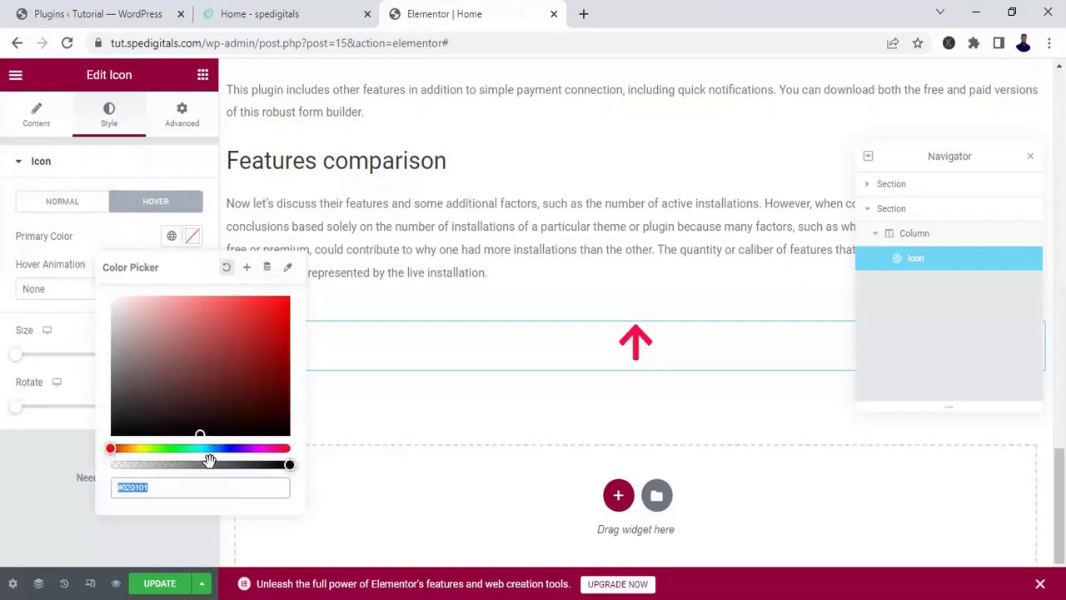
pyautogui.click(170, 448)
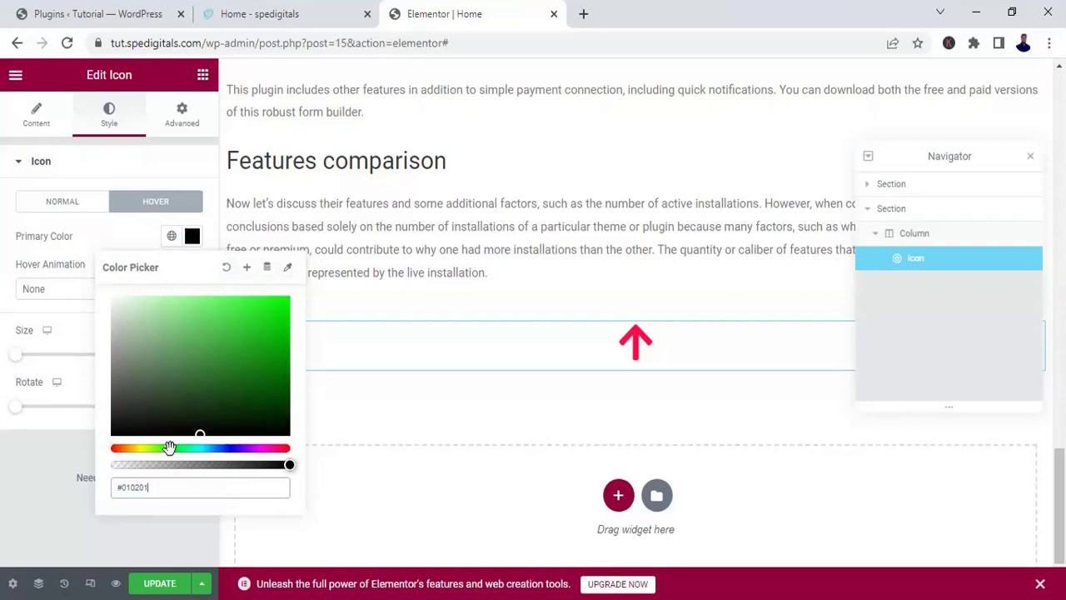
pyautogui.moveTo(156, 305); pyautogui.dragTo(303, 295)
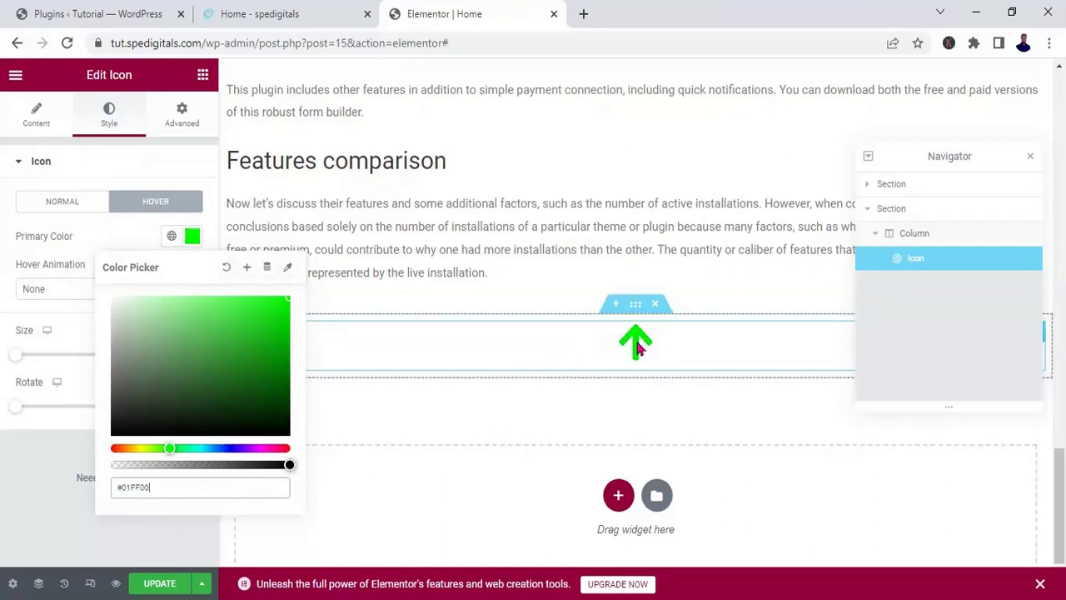
pyautogui.click(86, 236)
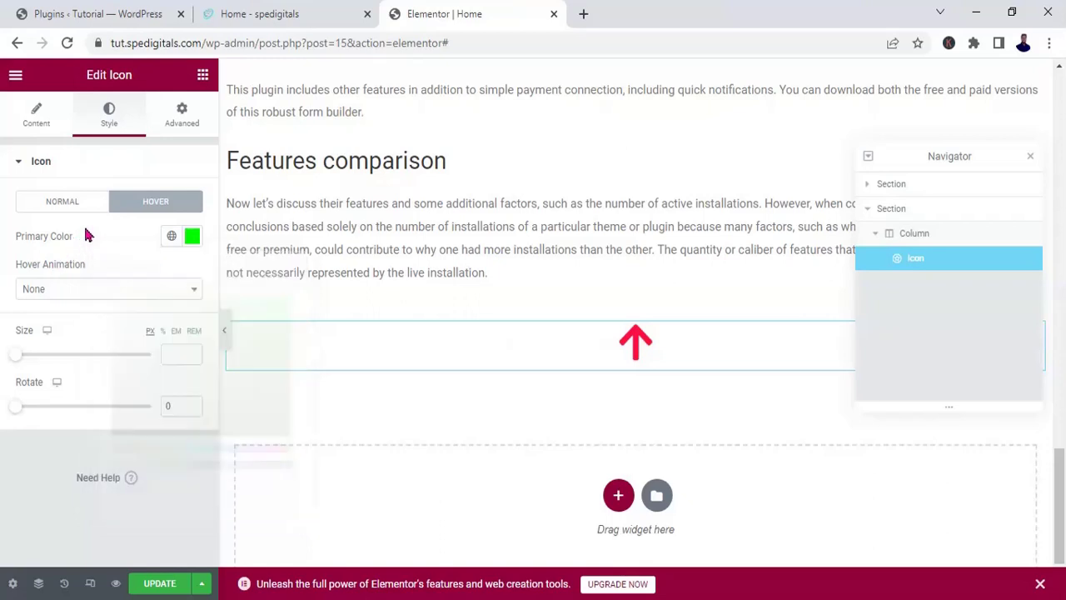
# Give the page's first section, which holds the article text, the CSS ID "To top"
pyautogui.click(177, 127)
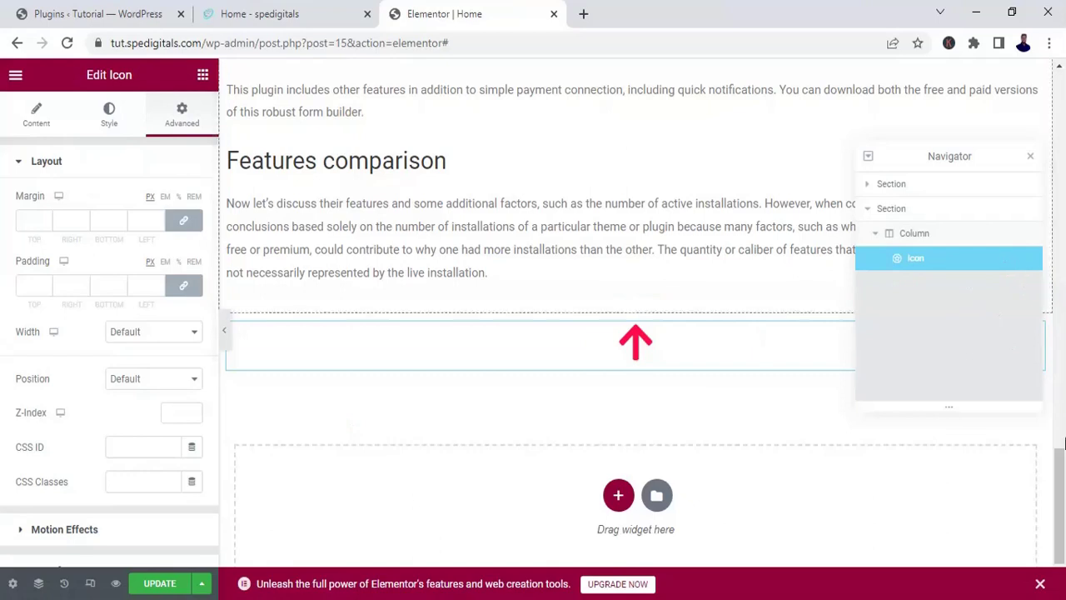
pyautogui.moveTo(1060, 480); pyautogui.dragTo(1060, 98)
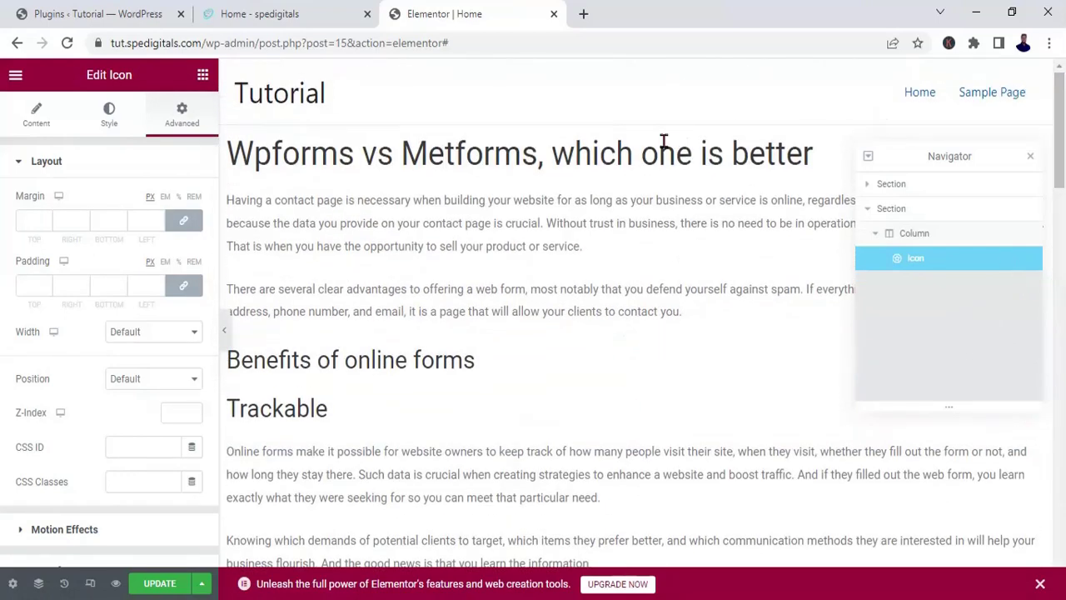
pyautogui.moveTo(1060, 108)
pyautogui.mouseDown()
pyautogui.moveTo(1062, 509)
pyautogui.moveTo(1062, 116)
pyautogui.mouseUp()
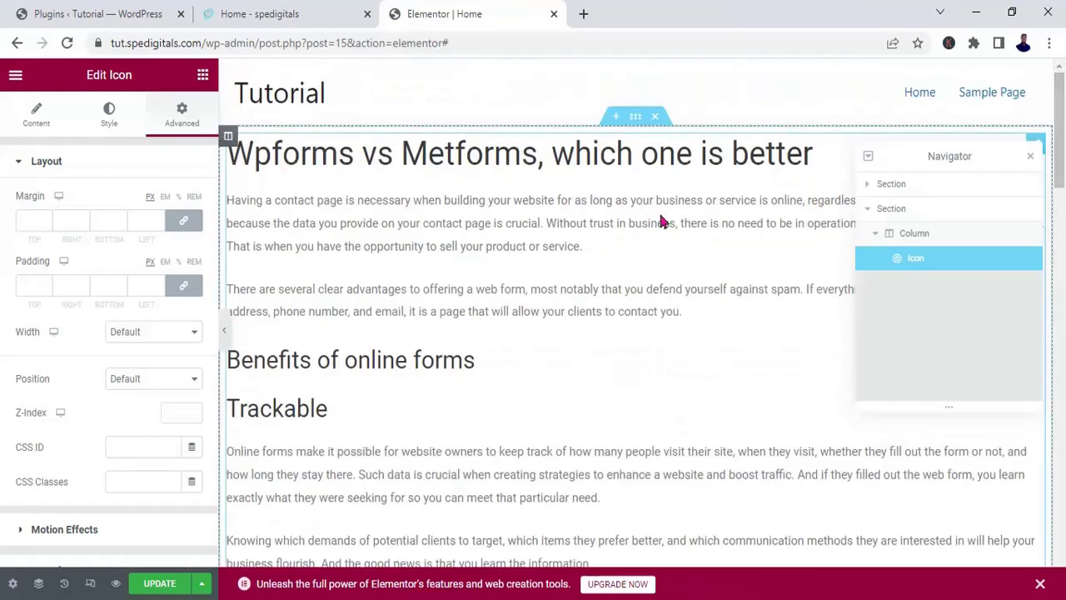
pyautogui.click(637, 119)
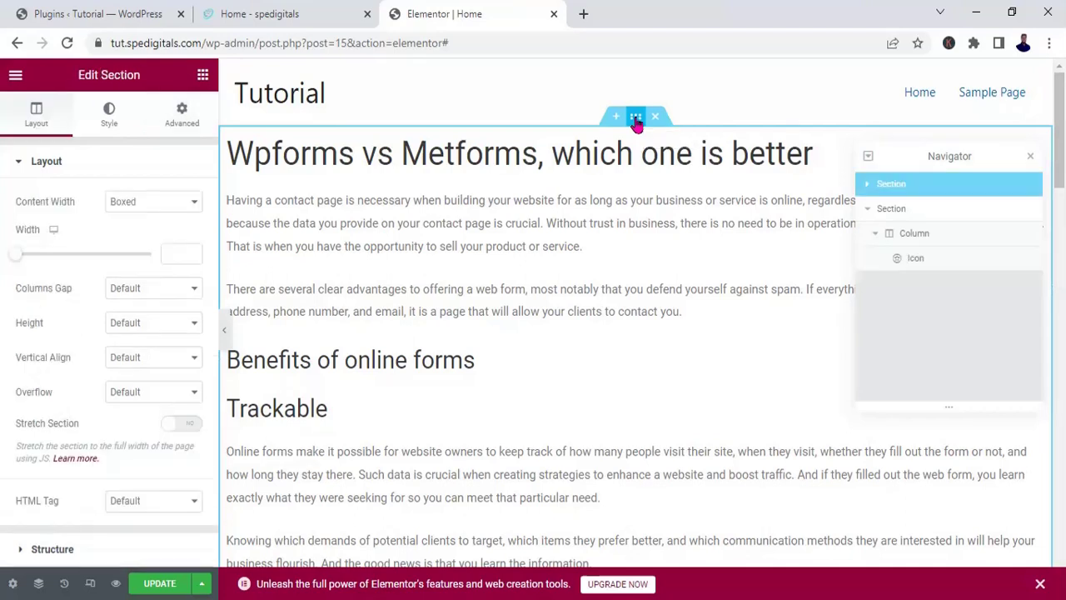
pyautogui.click(180, 124)
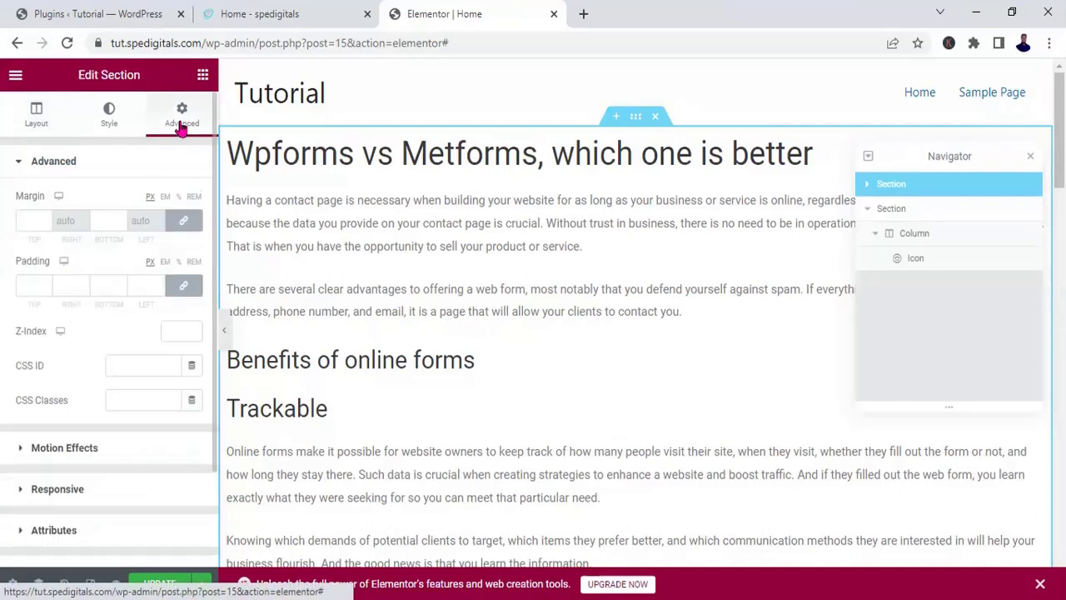
pyautogui.click(130, 368)
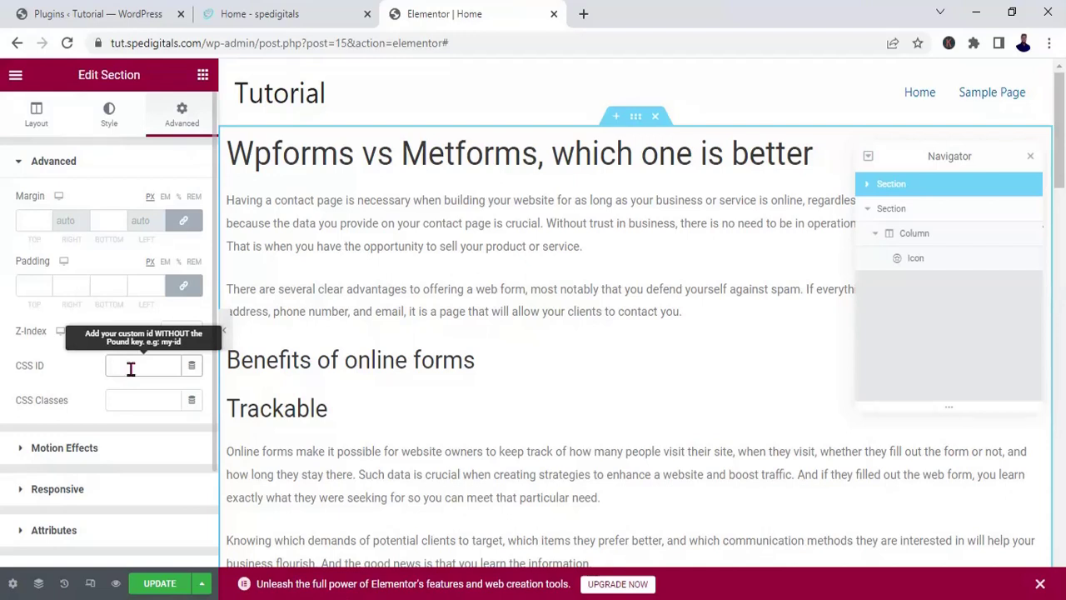
pyautogui.write('To top')
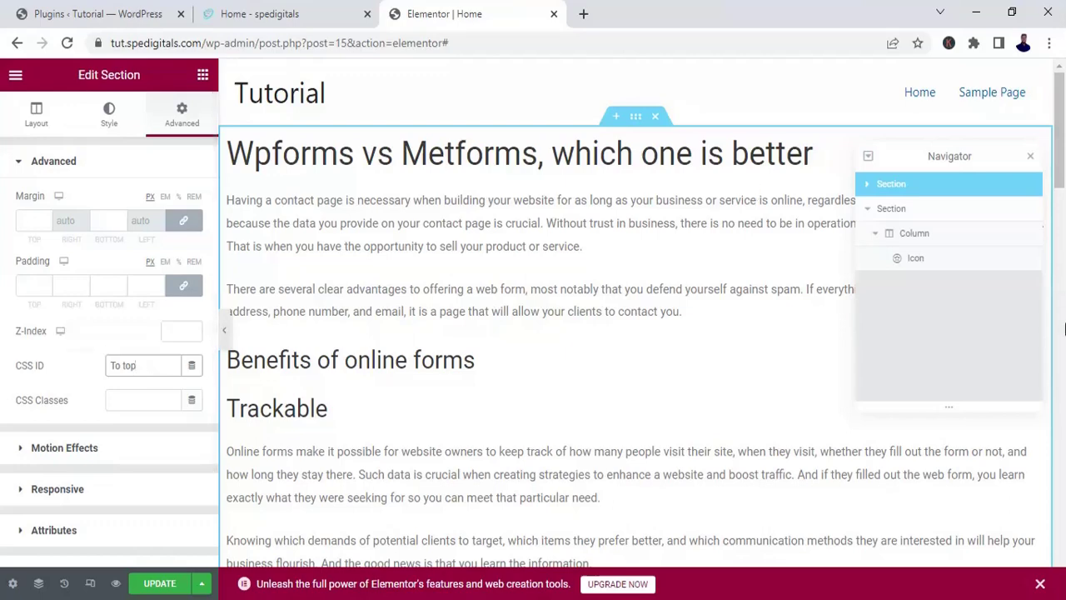
# Set the arrow icon widget's position to Fixed and its vertical orientation to bottom
pyautogui.moveTo(1062, 183); pyautogui.dragTo(1061, 521)
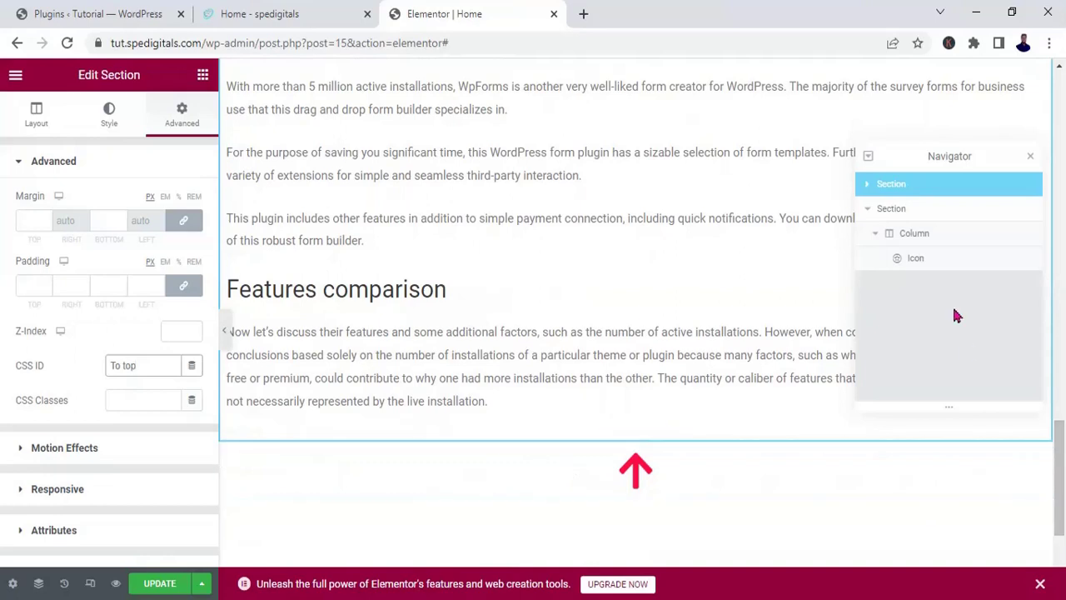
pyautogui.click(939, 265)
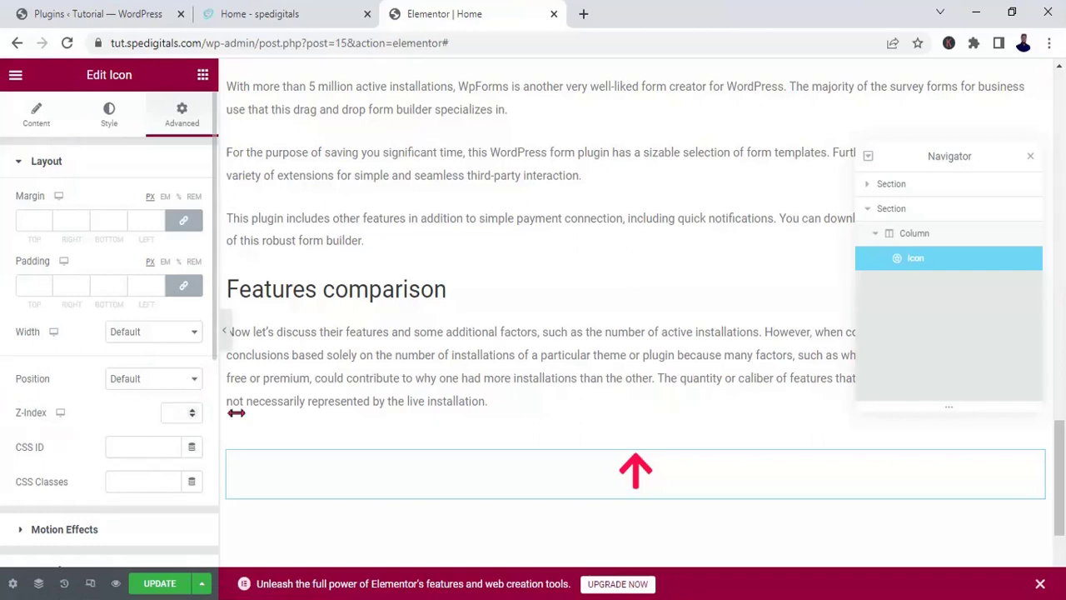
pyautogui.click(197, 385)
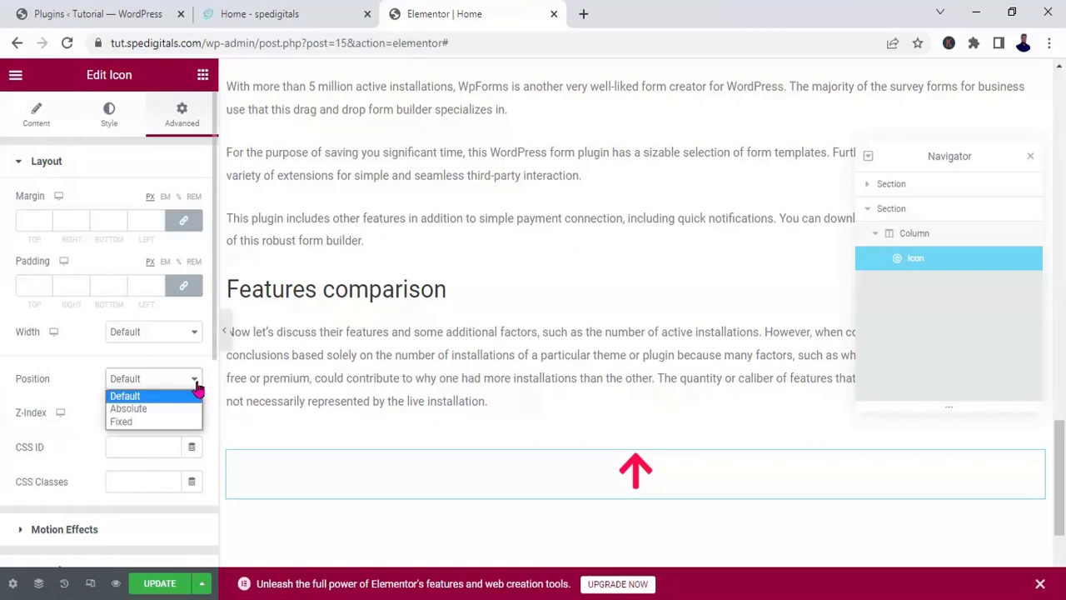
pyautogui.click(129, 428)
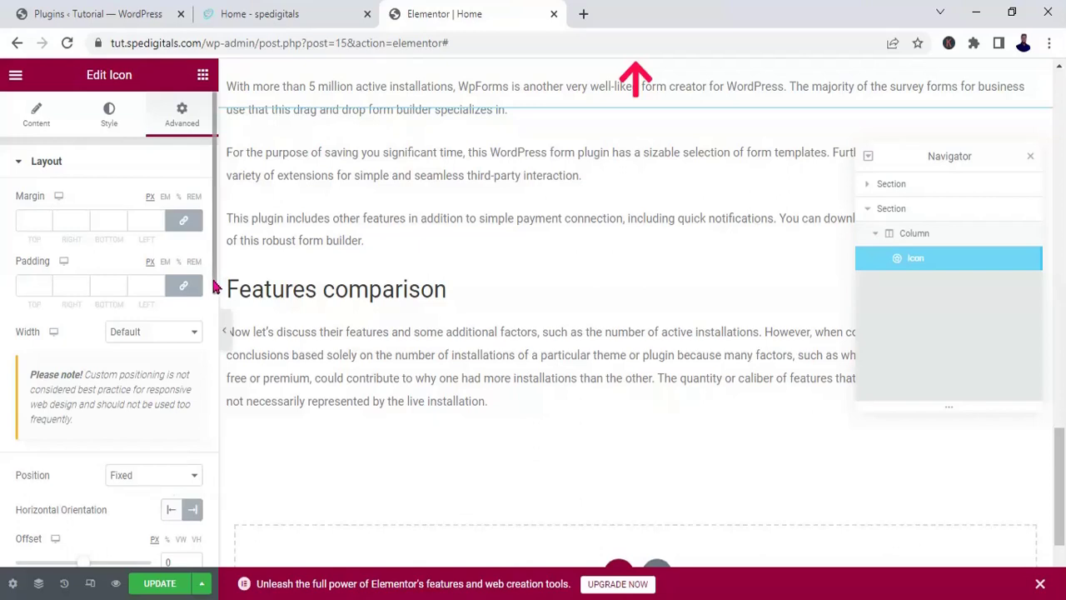
pyautogui.scroll(-2, 213, 304)
pyautogui.scroll(-5, 212, 304)
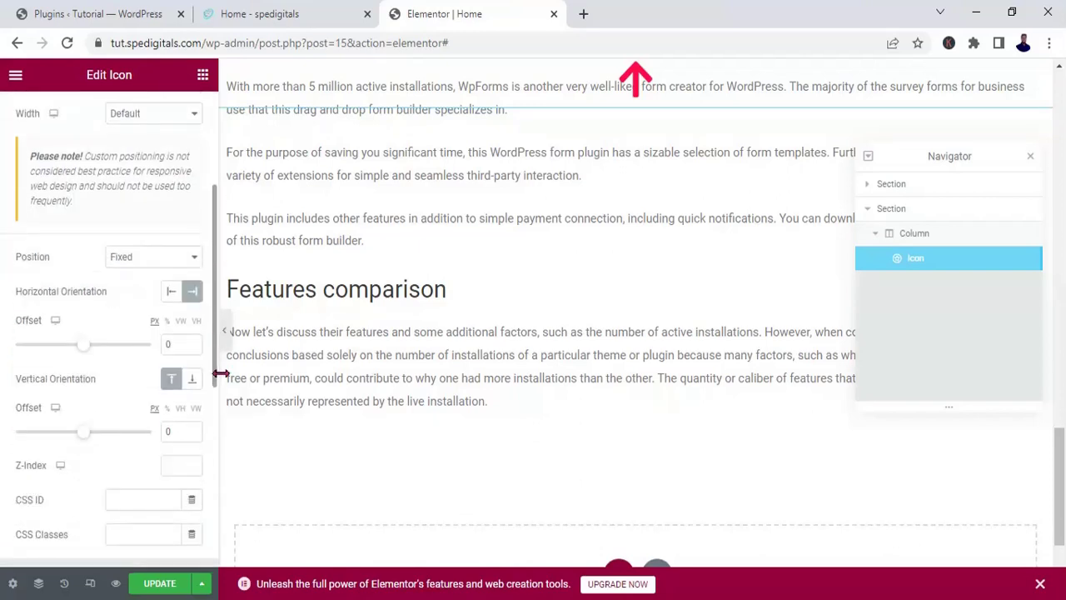
pyautogui.click(194, 381)
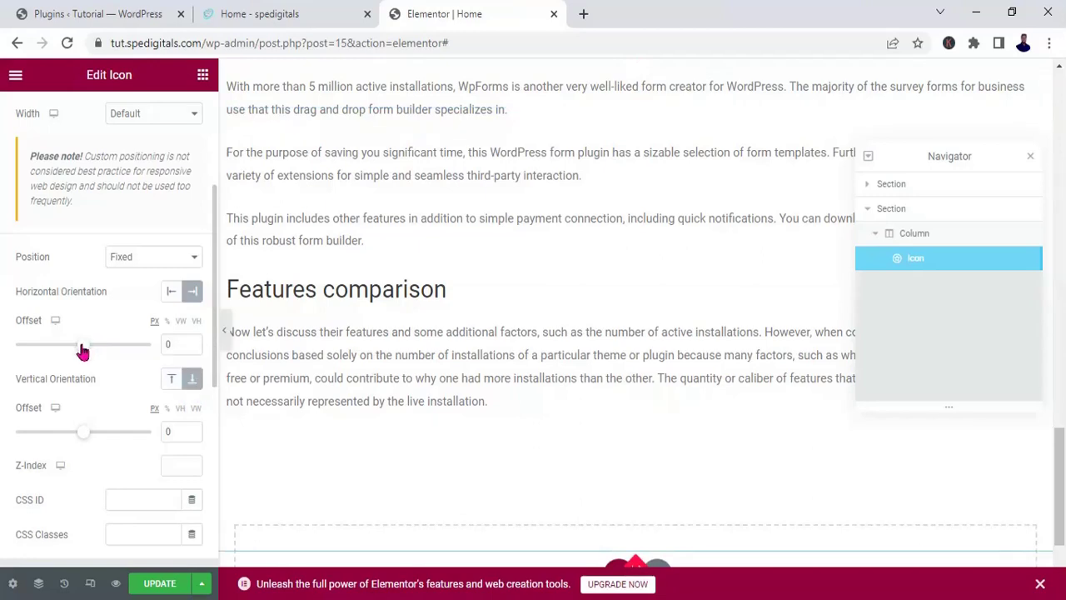
# Shift the fixed arrow icon with a horizontal offset of about -287 px and a vertical offset of 46 px
pyautogui.moveTo(83, 350); pyautogui.dragTo(73, 350)
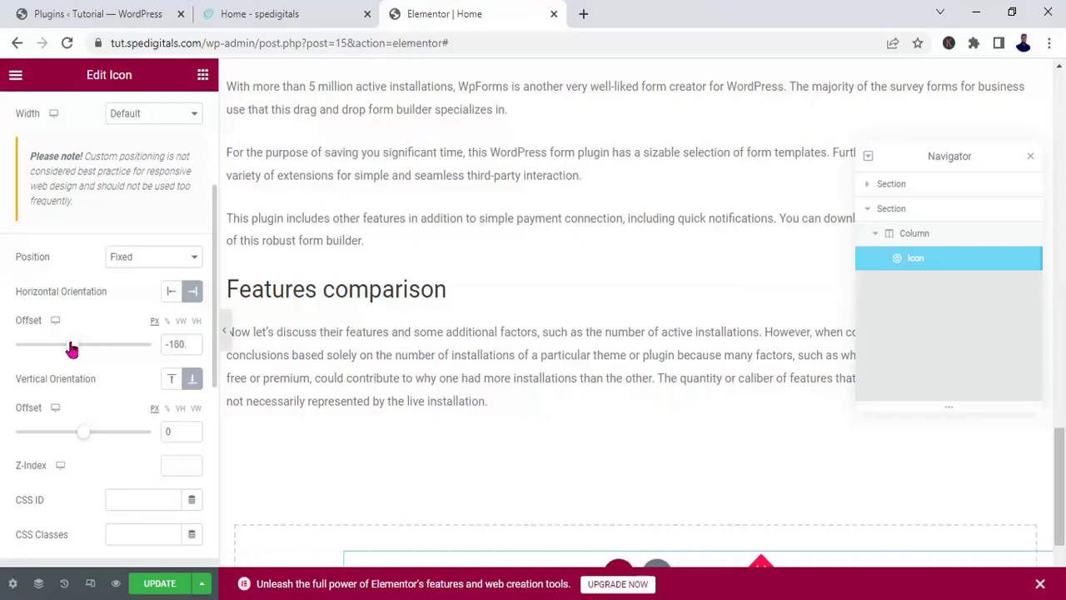
pyautogui.moveTo(72, 350); pyautogui.dragTo(73, 350)
pyautogui.moveTo(80, 442); pyautogui.dragTo(86, 441)
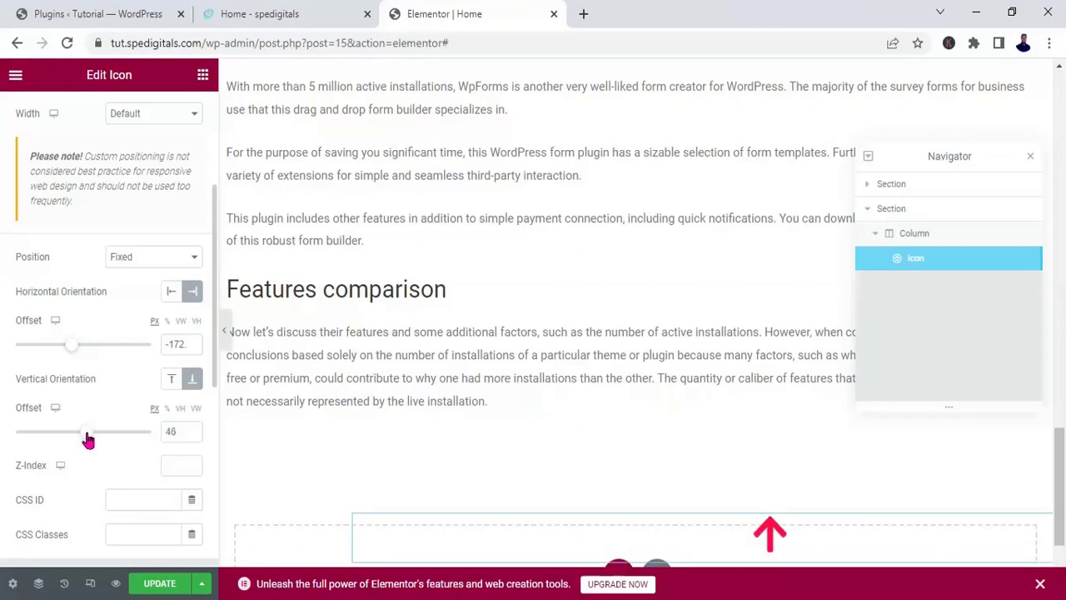
pyautogui.moveTo(73, 346); pyautogui.dragTo(61, 346)
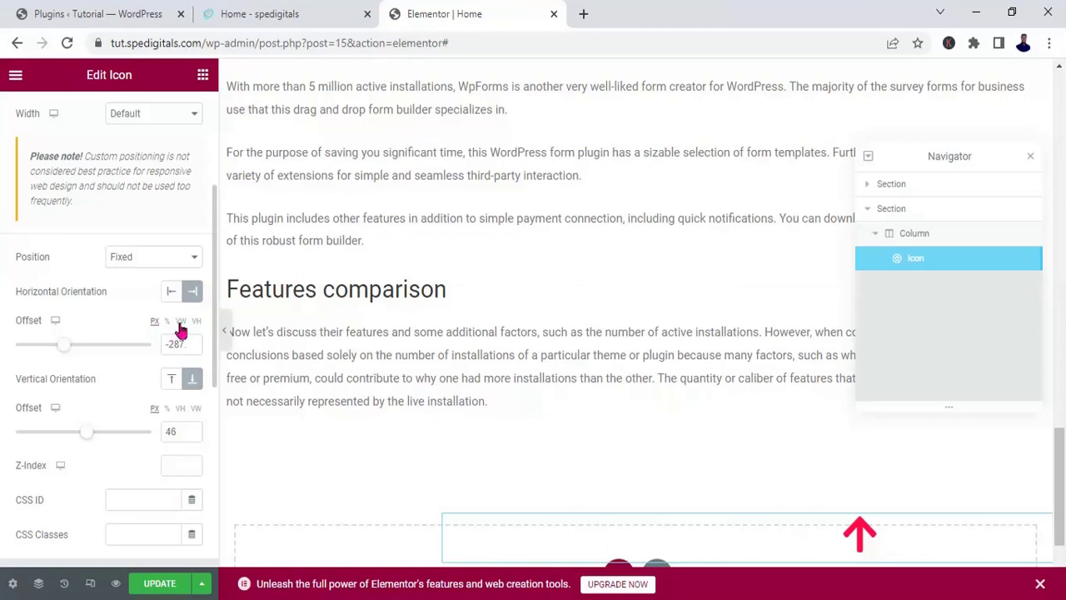
# Switch the arrow icon's horizontal offset unit to VW and set the offset to -44
pyautogui.click(181, 321)
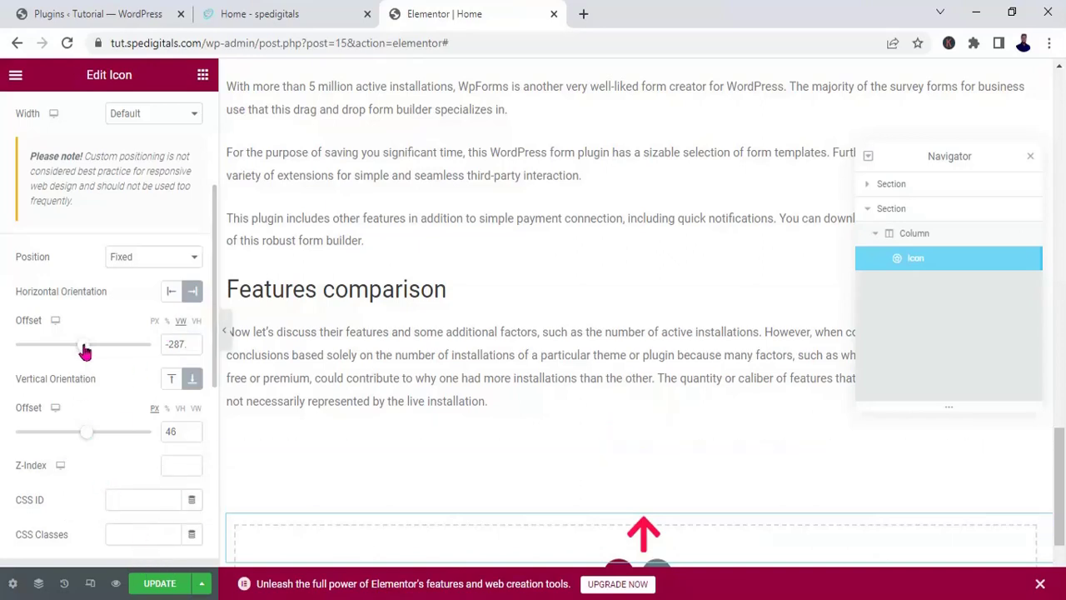
pyautogui.moveTo(84, 346); pyautogui.dragTo(75, 354)
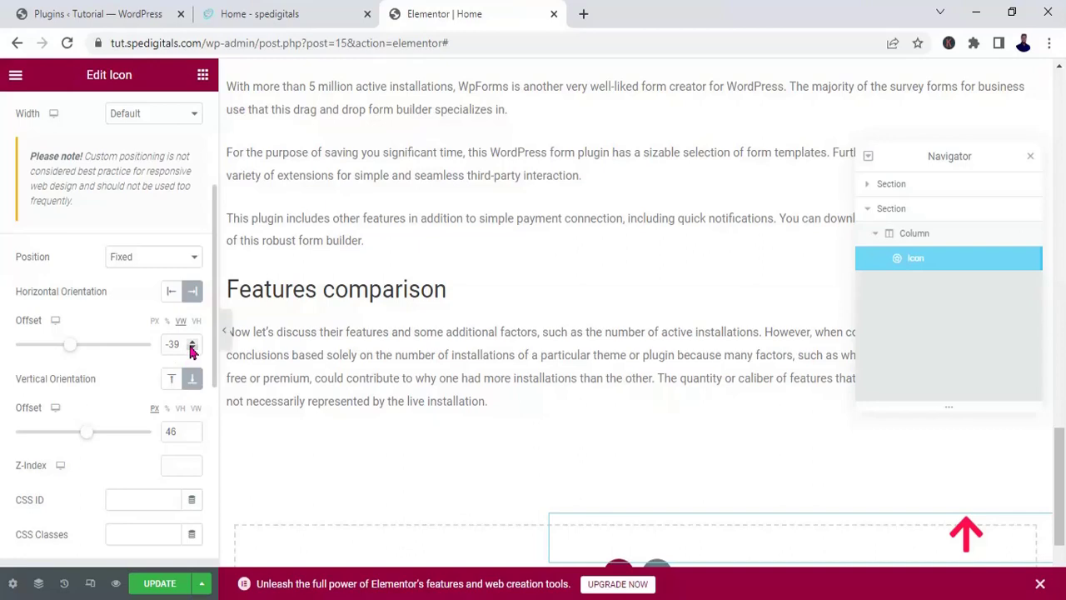
pyautogui.click(191, 350)
pyautogui.click(191, 351)
pyautogui.click(191, 351)
pyautogui.click(191, 350)
pyautogui.click(190, 351)
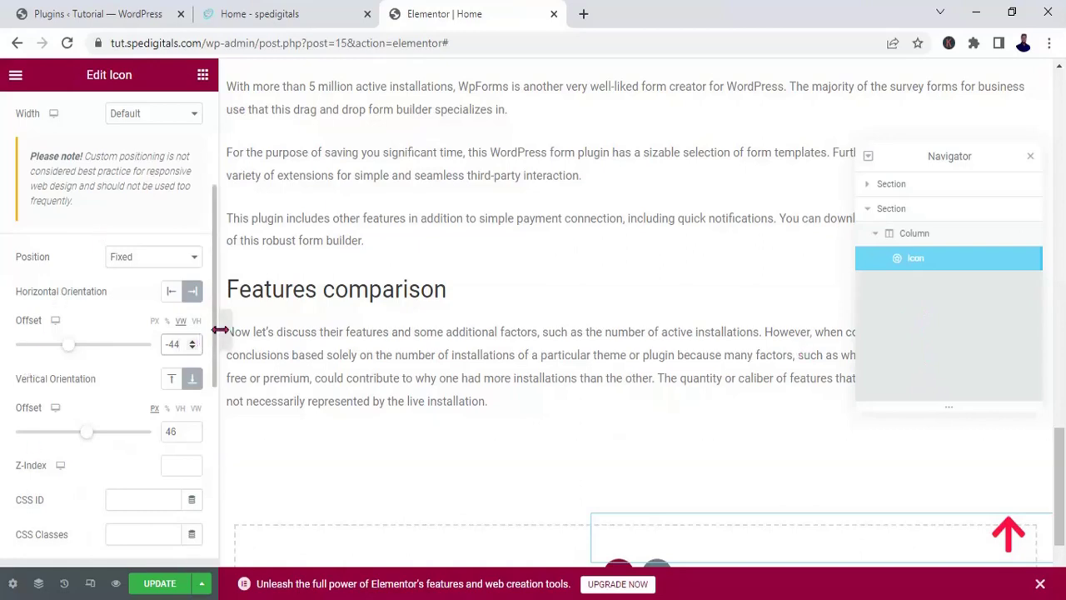
# Set the arrow icon's link to the anchor "#to top"
pyautogui.scroll(5, 212, 330)
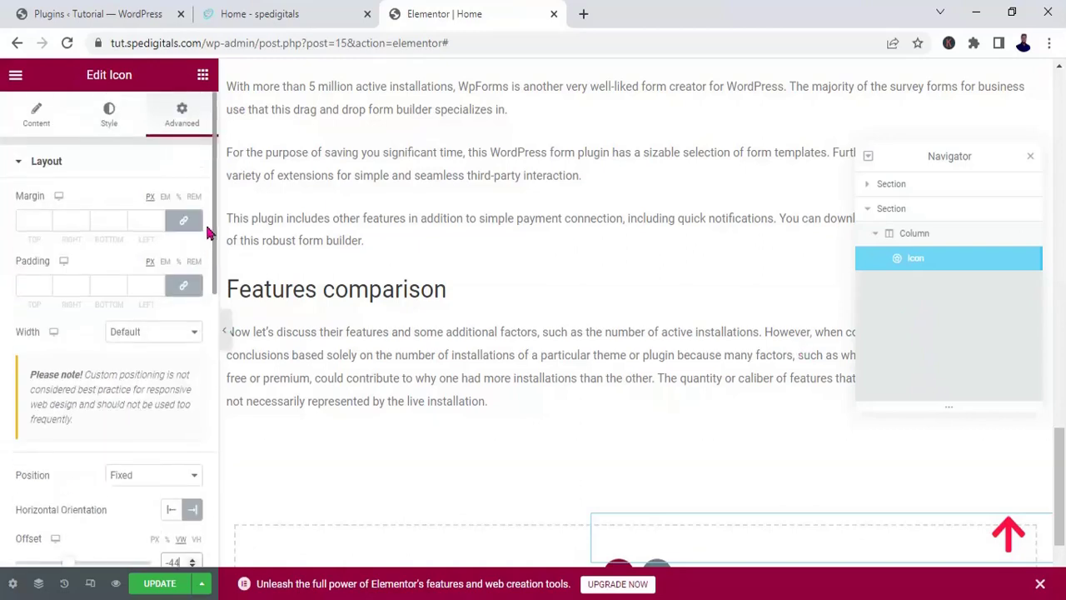
pyautogui.click(36, 129)
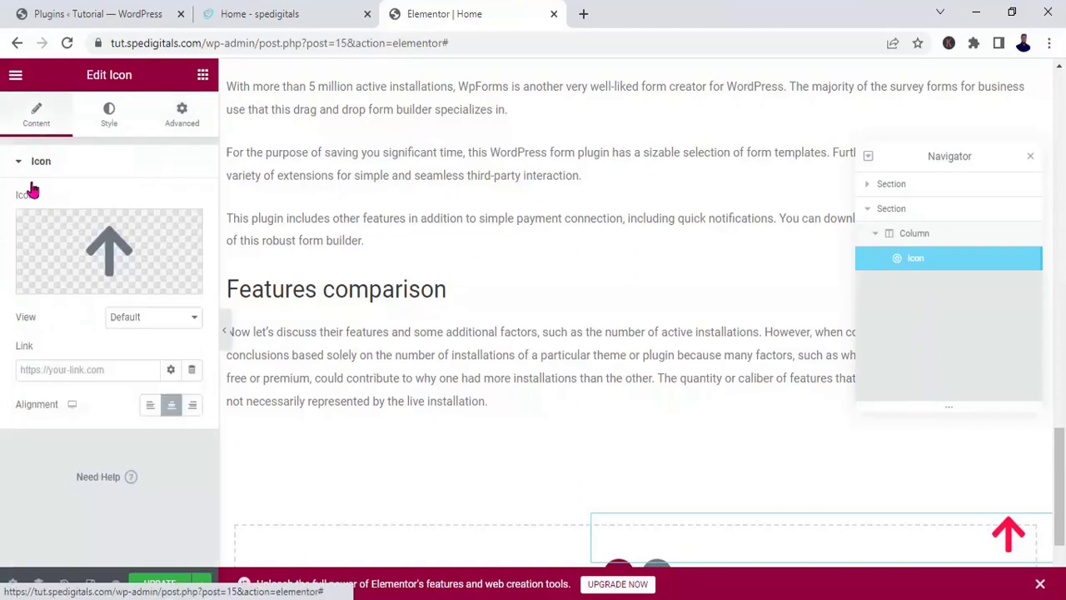
pyautogui.click(81, 369)
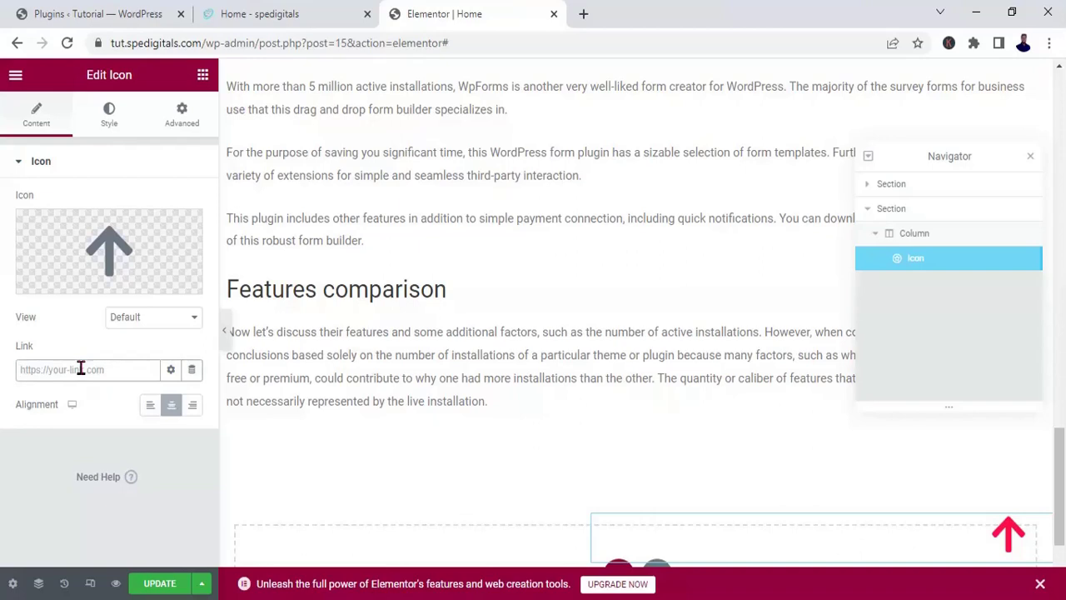
pyautogui.write('#to top')
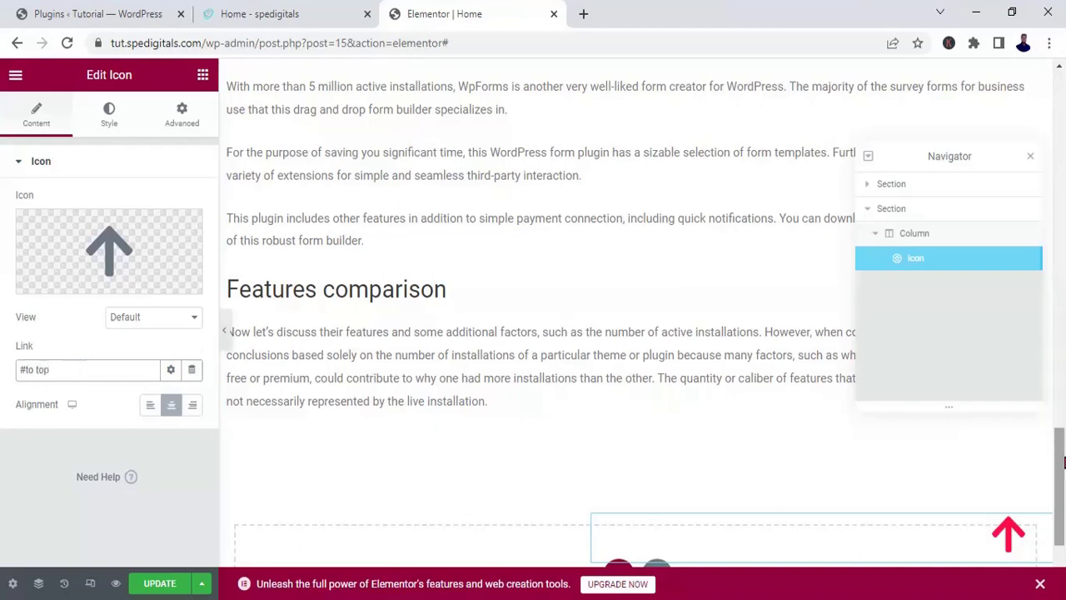
# Check the first section's CSS ID, correct the icon's link to "#To top" to match it, and update the page
pyautogui.moveTo(1062, 463); pyautogui.dragTo(1061, 108)
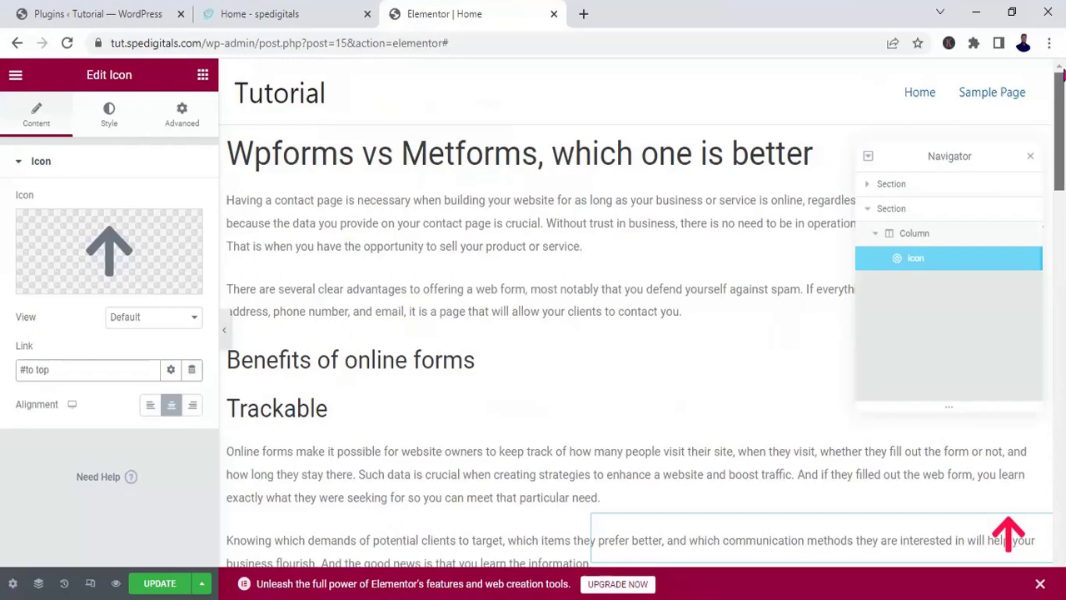
pyautogui.click(893, 184)
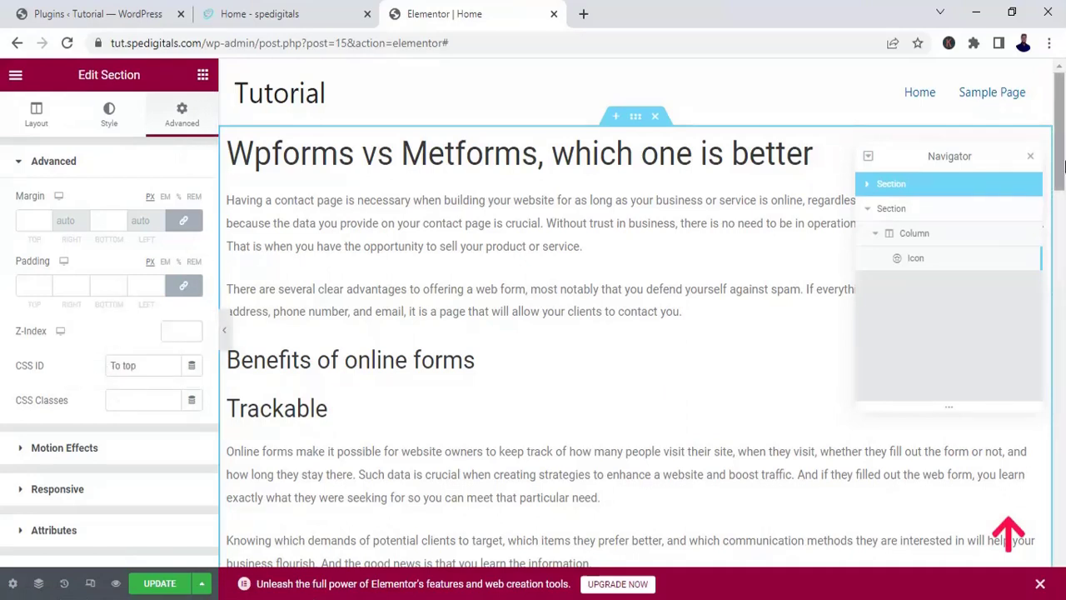
pyautogui.click(934, 263)
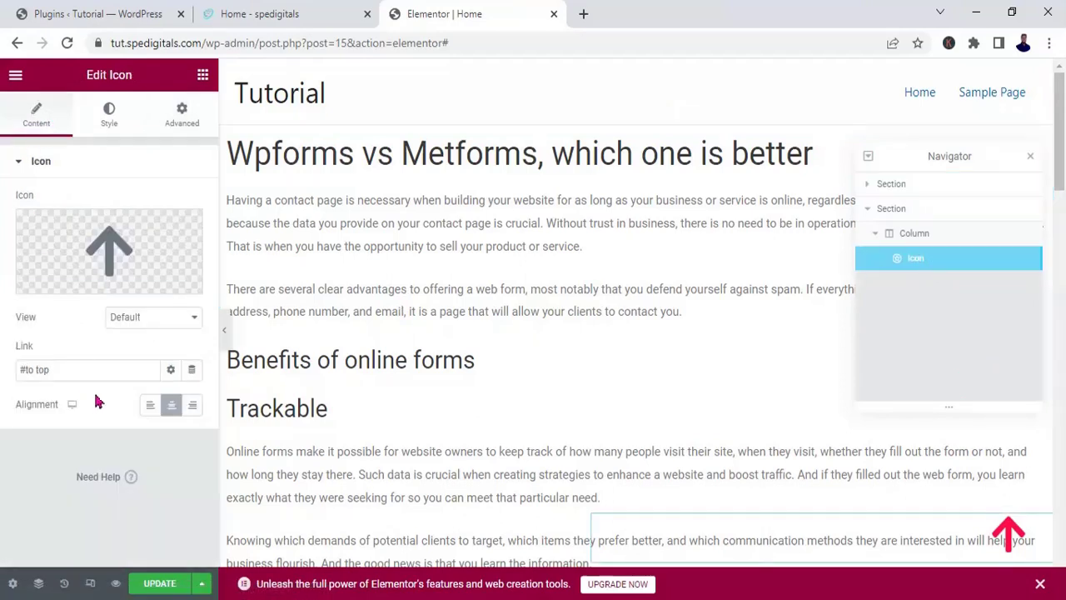
pyautogui.click(27, 369)
pyautogui.press('BackSpace')
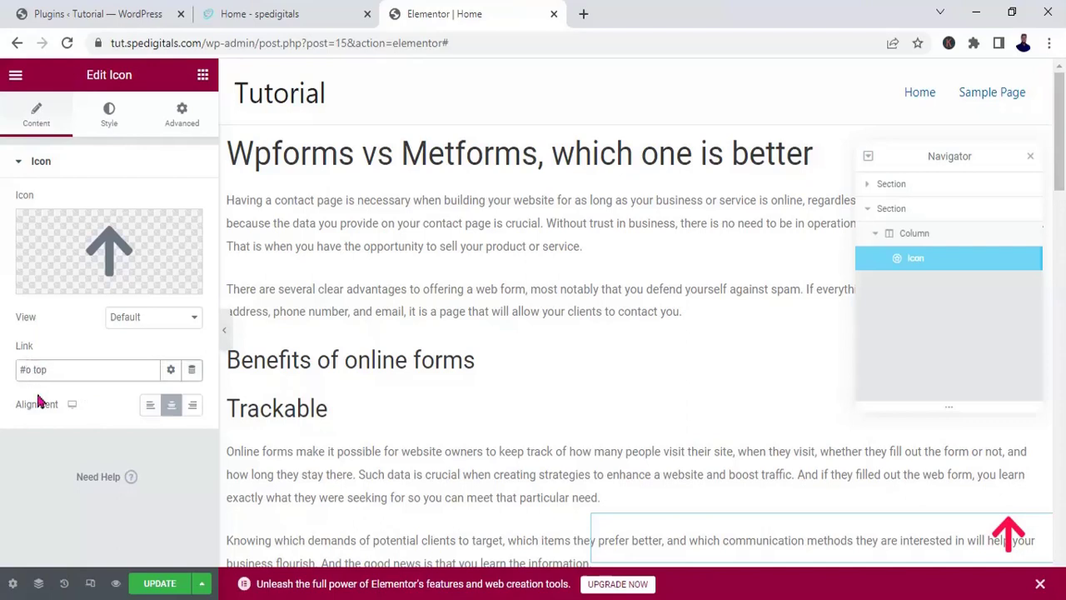
pyautogui.write('T')
pyautogui.click(158, 588)
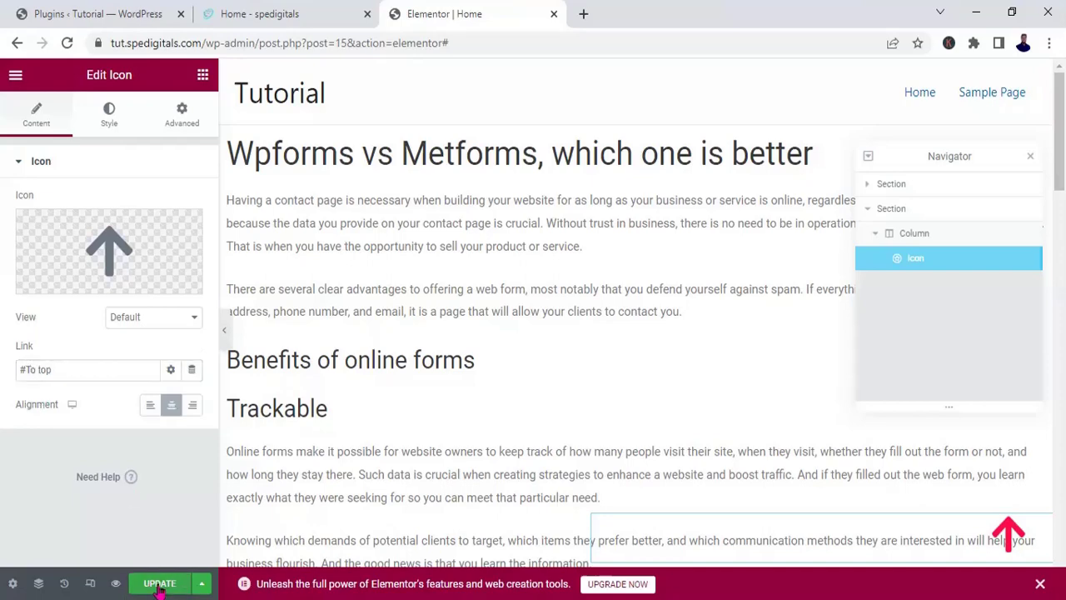
# Preview the page and test the arrow button repeatedly from the bottom of the page, checking its scrolling and hover color
pyautogui.click(115, 584)
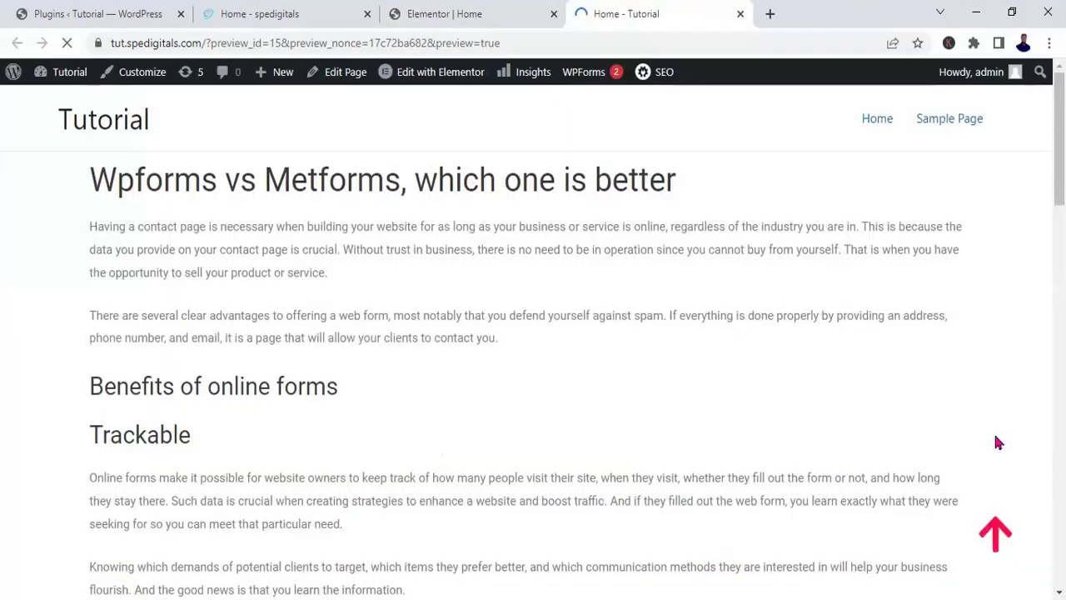
pyautogui.click(996, 542)
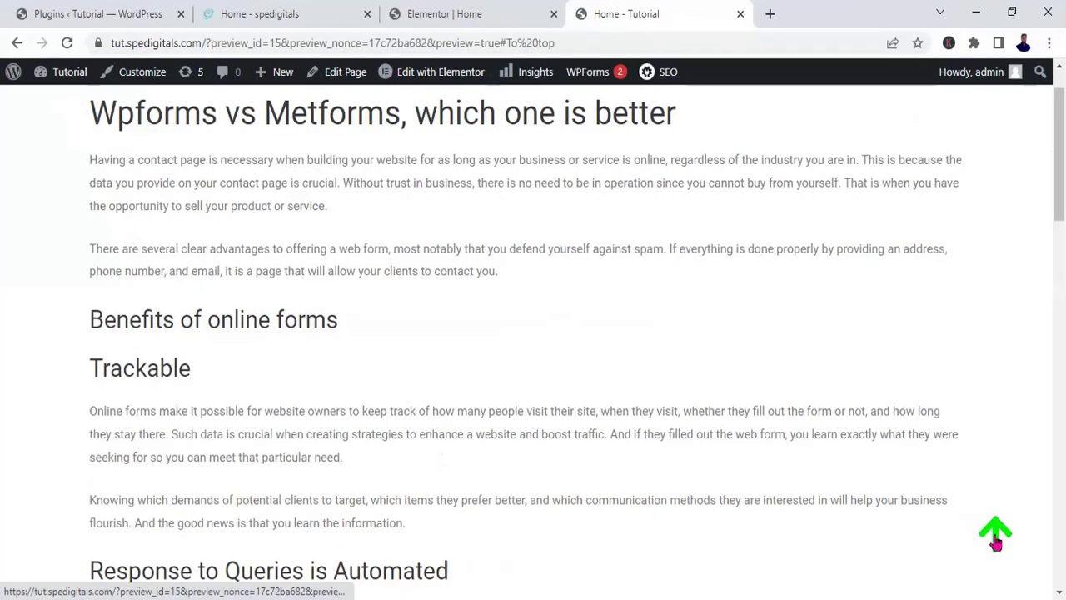
pyautogui.moveTo(1061, 188); pyautogui.dragTo(1061, 560)
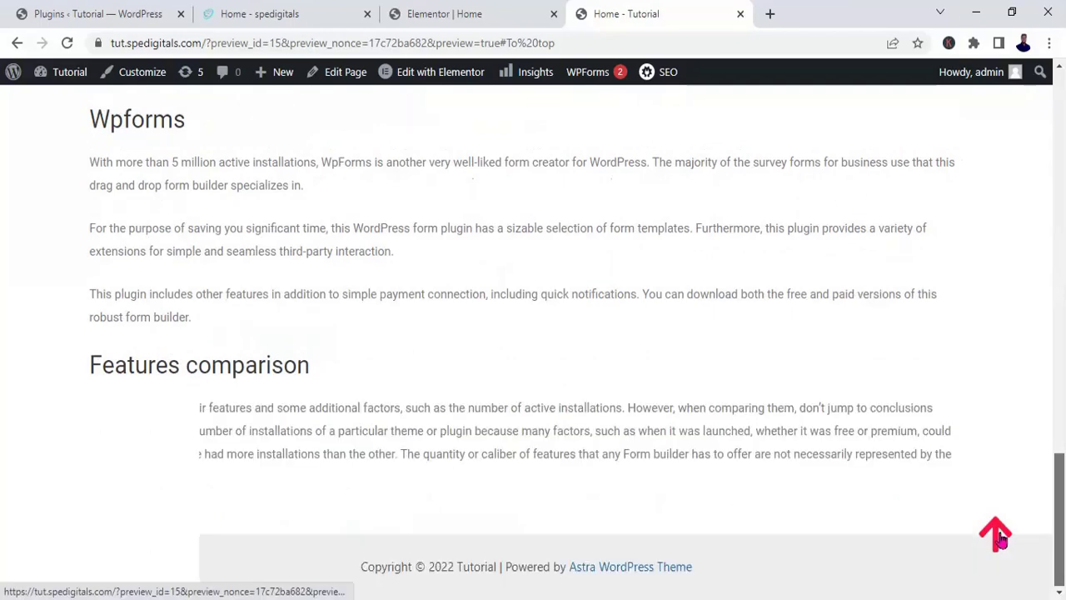
pyautogui.click(999, 540)
pyautogui.moveTo(1062, 159); pyautogui.dragTo(1061, 521)
pyautogui.click(996, 539)
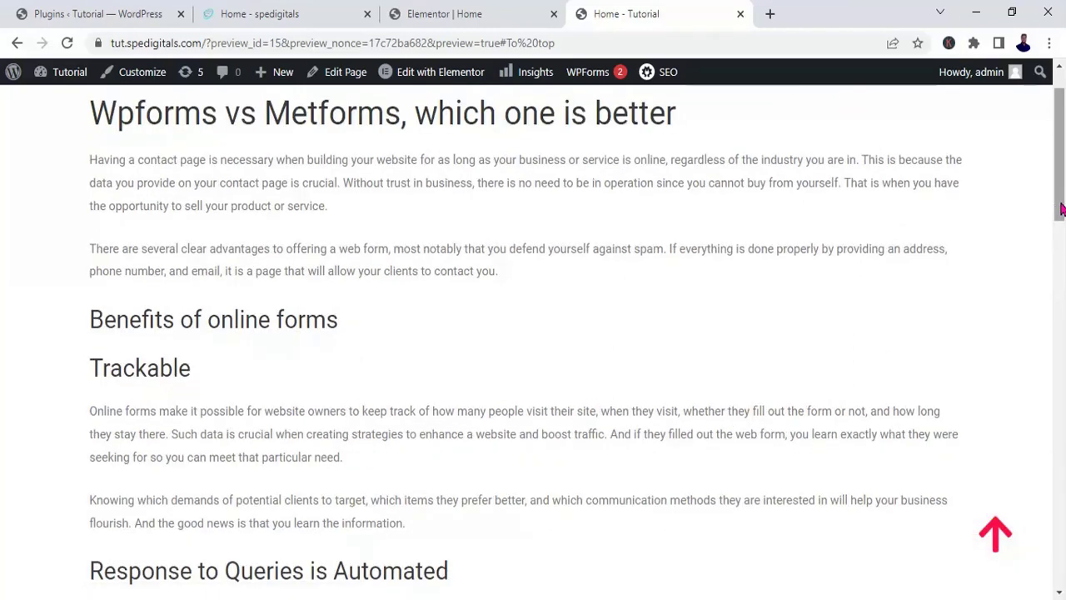
pyautogui.moveTo(1062, 208); pyautogui.dragTo(1062, 575)
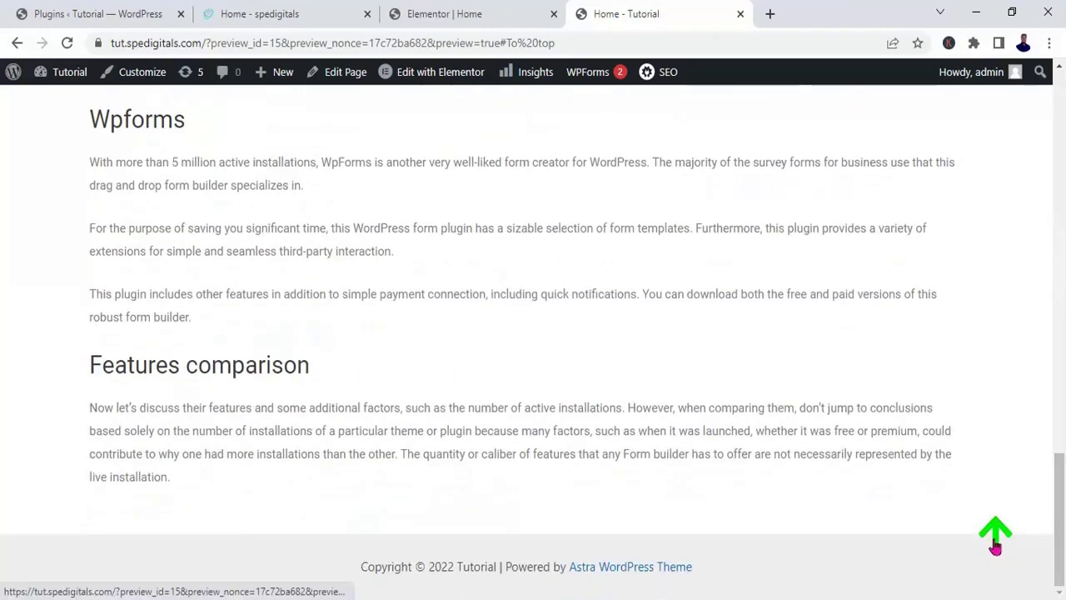
pyautogui.click(996, 537)
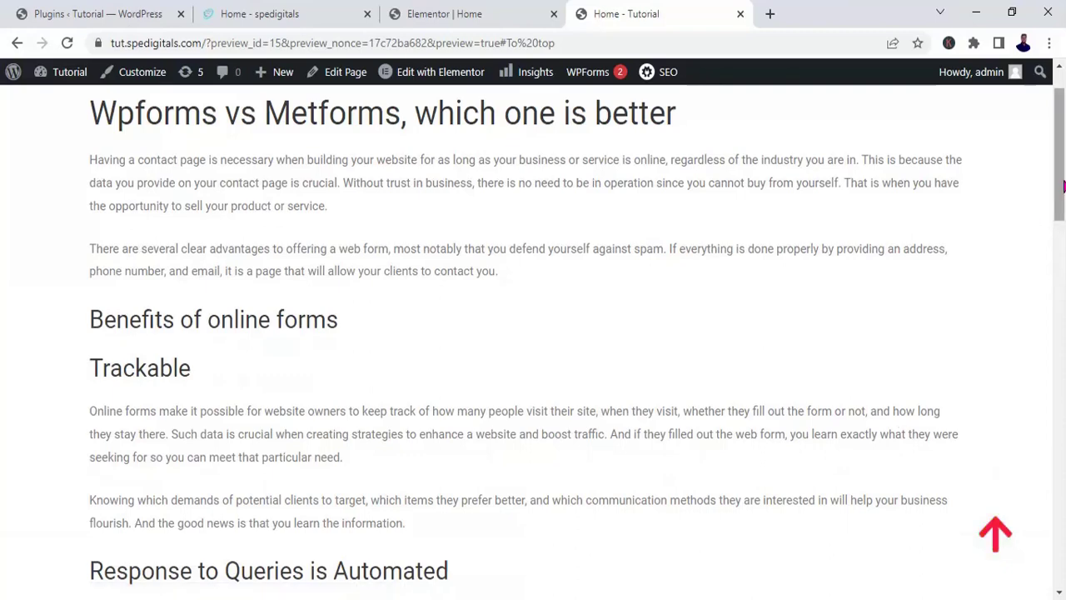
pyautogui.moveTo(1062, 191); pyautogui.dragTo(1063, 545)
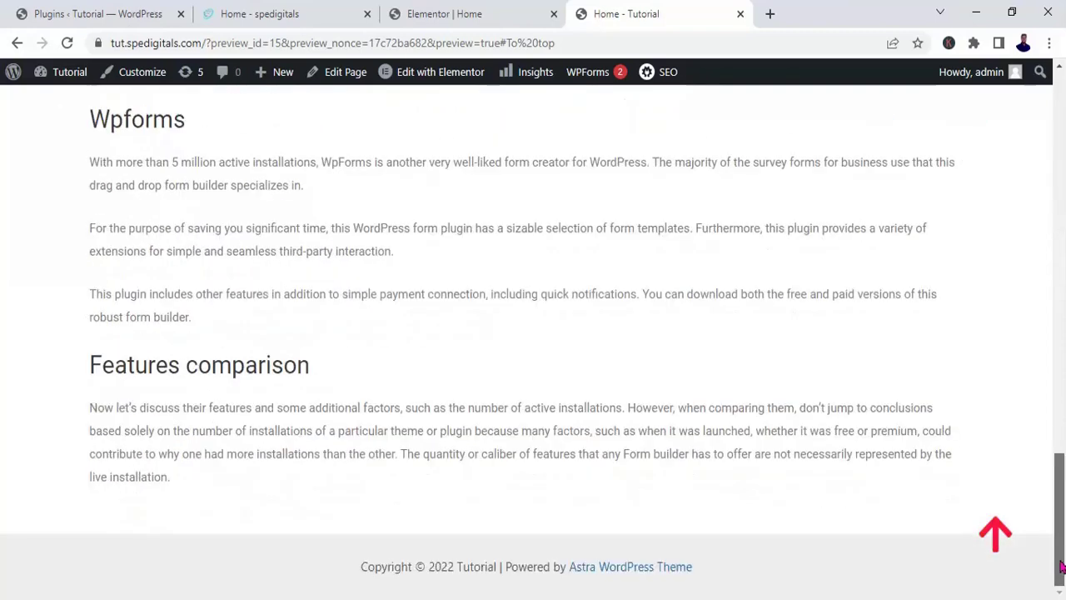
# In the Elementor editor, delete the second section's column that holds the arrow icon and update the page
pyautogui.click(995, 539)
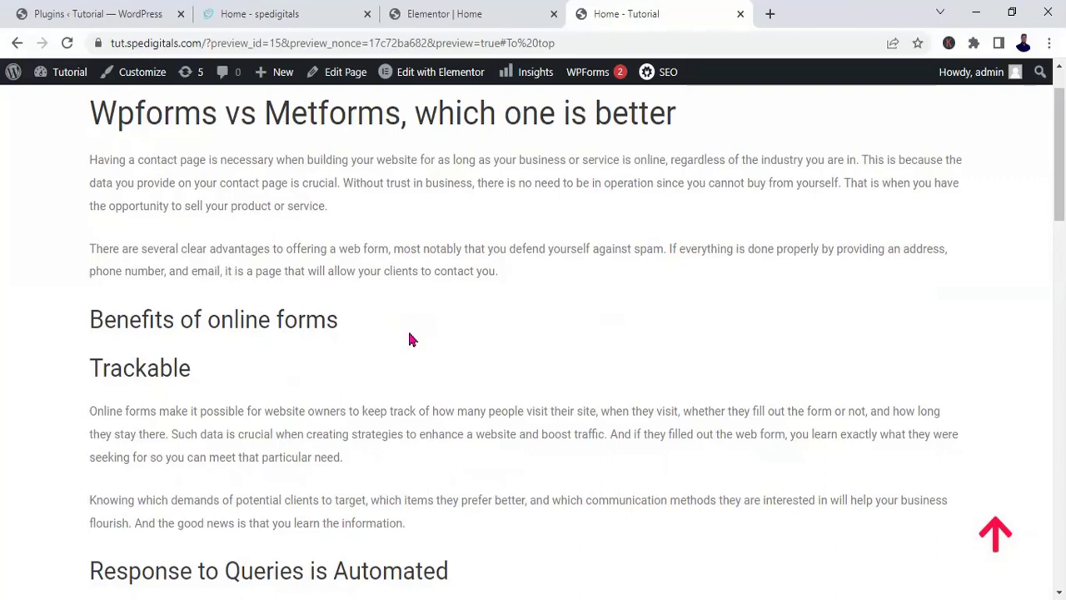
pyautogui.click(489, 15)
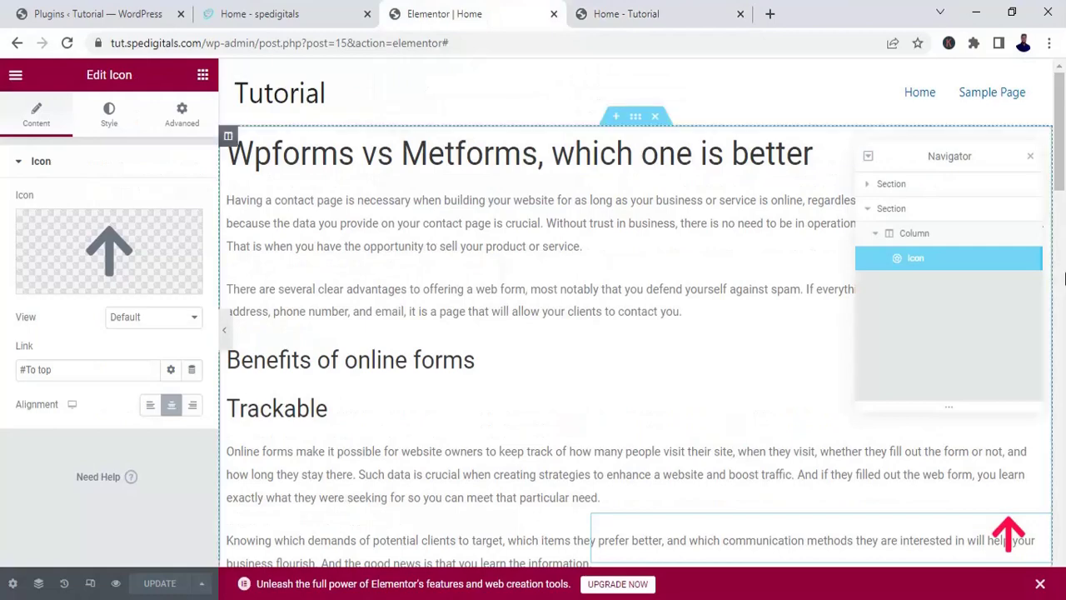
pyautogui.moveTo(1062, 171); pyautogui.dragTo(1062, 549)
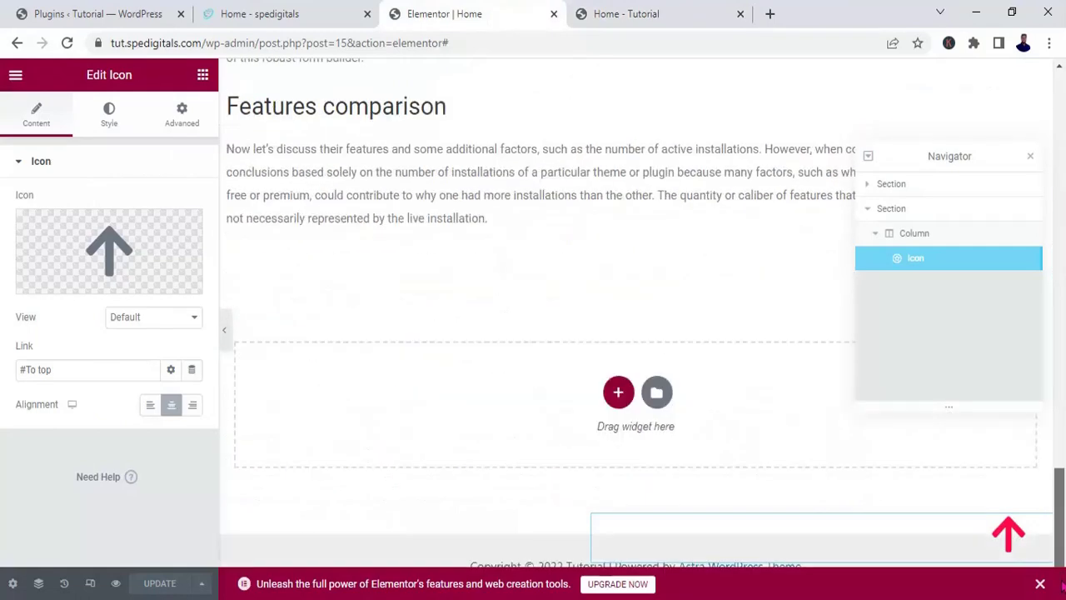
pyautogui.click(940, 241)
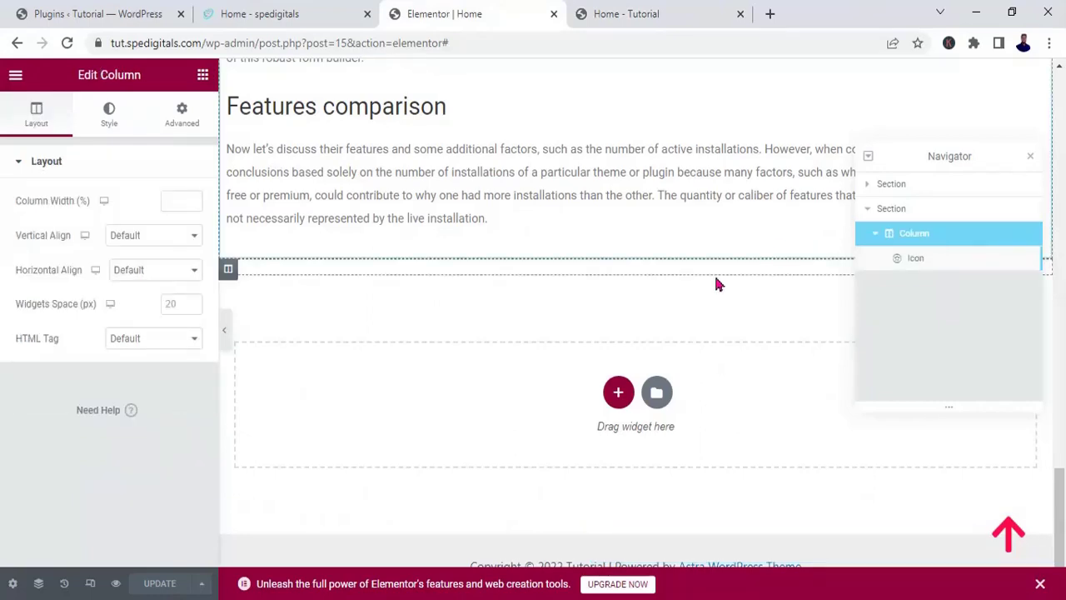
pyautogui.rightClick(946, 235)
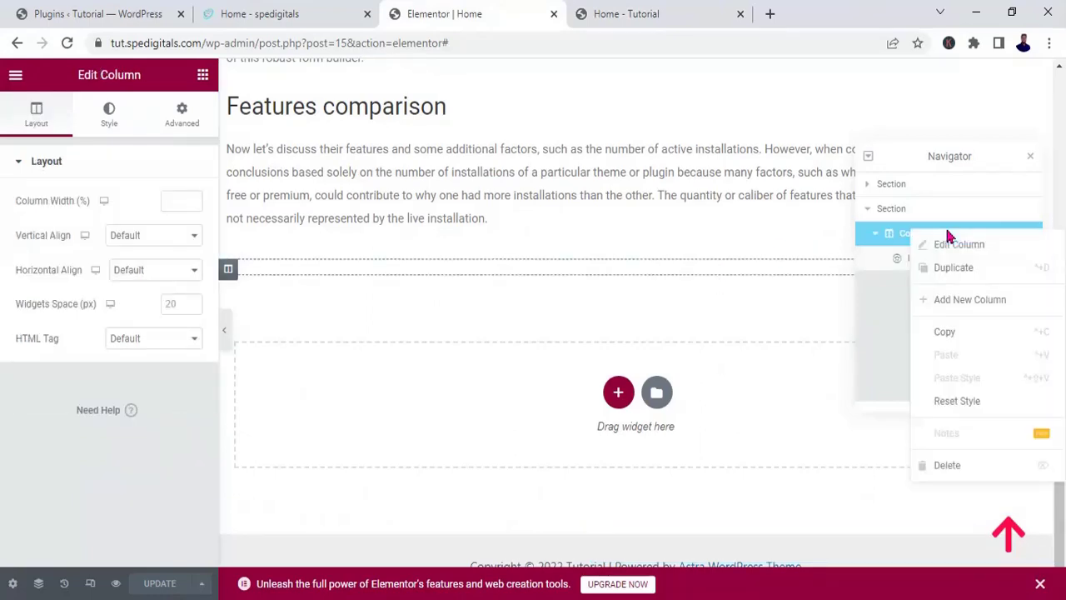
pyautogui.click(956, 470)
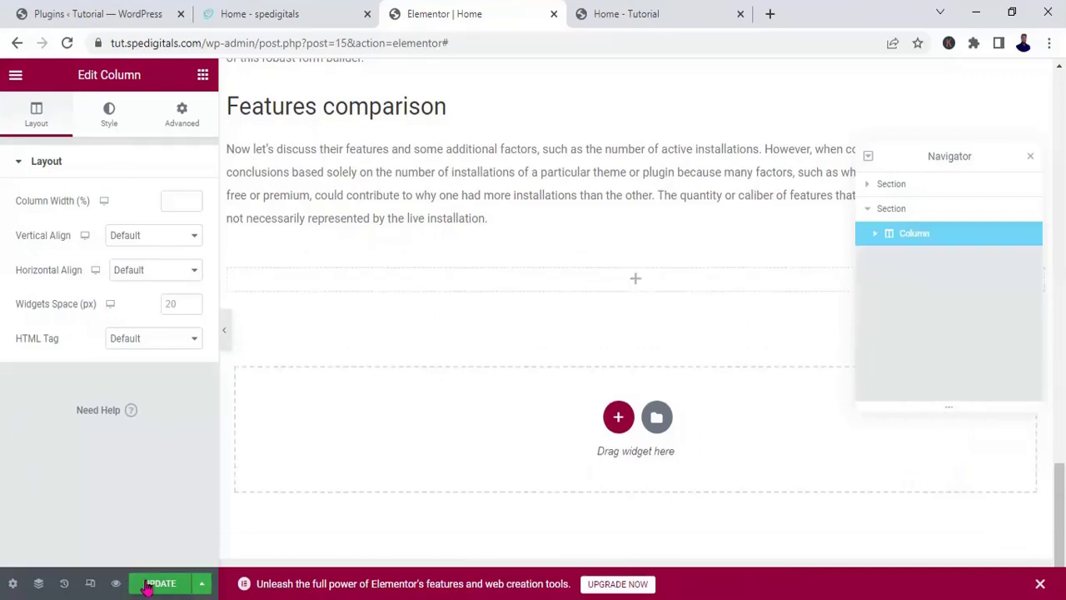
pyautogui.click(146, 587)
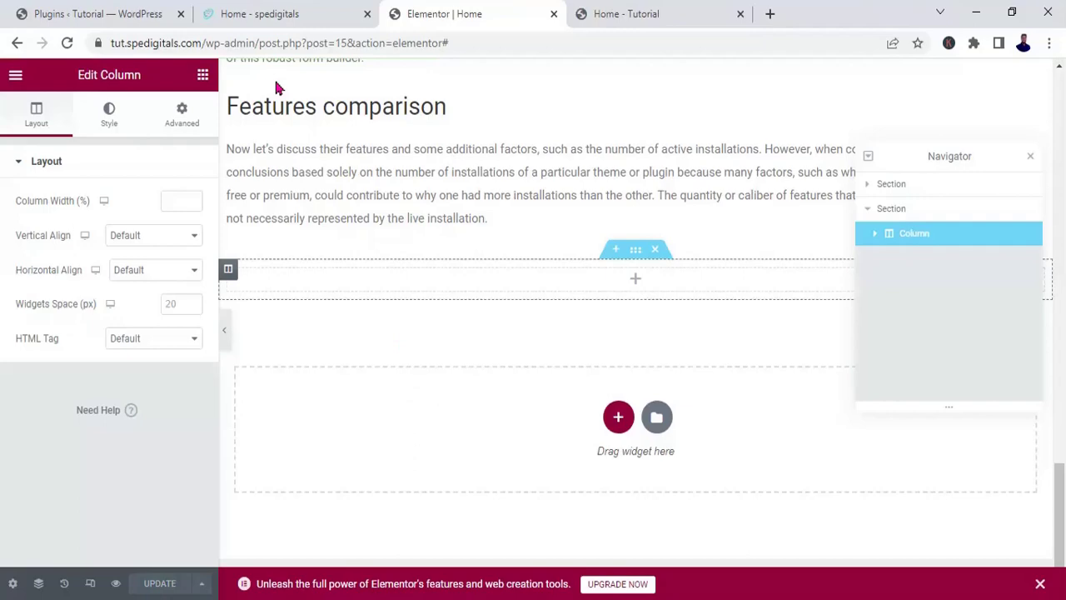
# Switch to the spedigitals home page and test its scroll-to-top button from further down the page
pyautogui.click(321, 14)
pyautogui.moveTo(1063, 293); pyautogui.dragTo(1062, 426)
pyautogui.click(1015, 561)
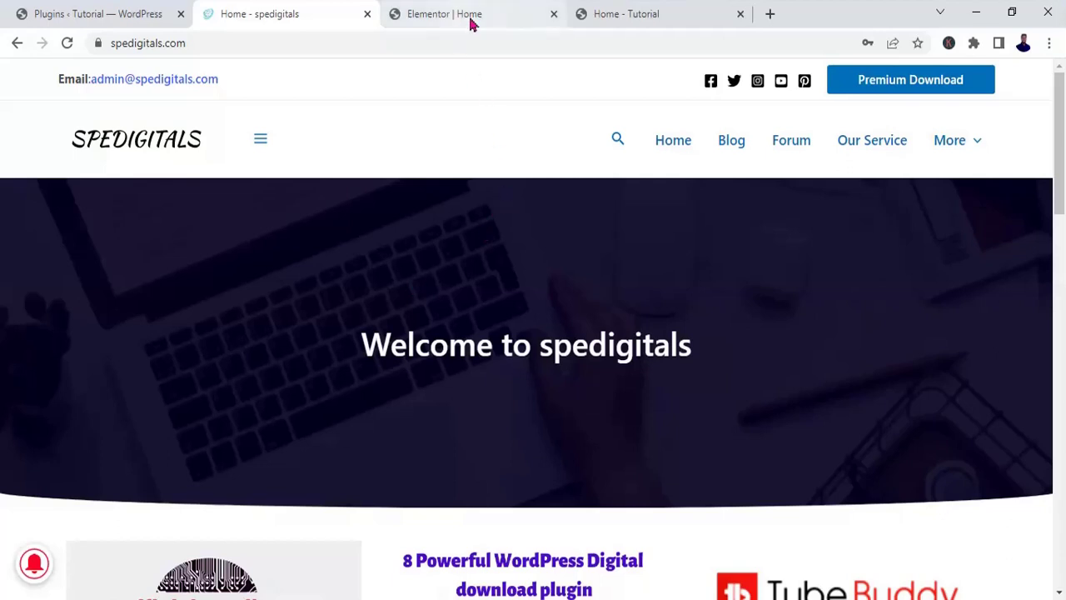
pyautogui.moveTo(473, 20)
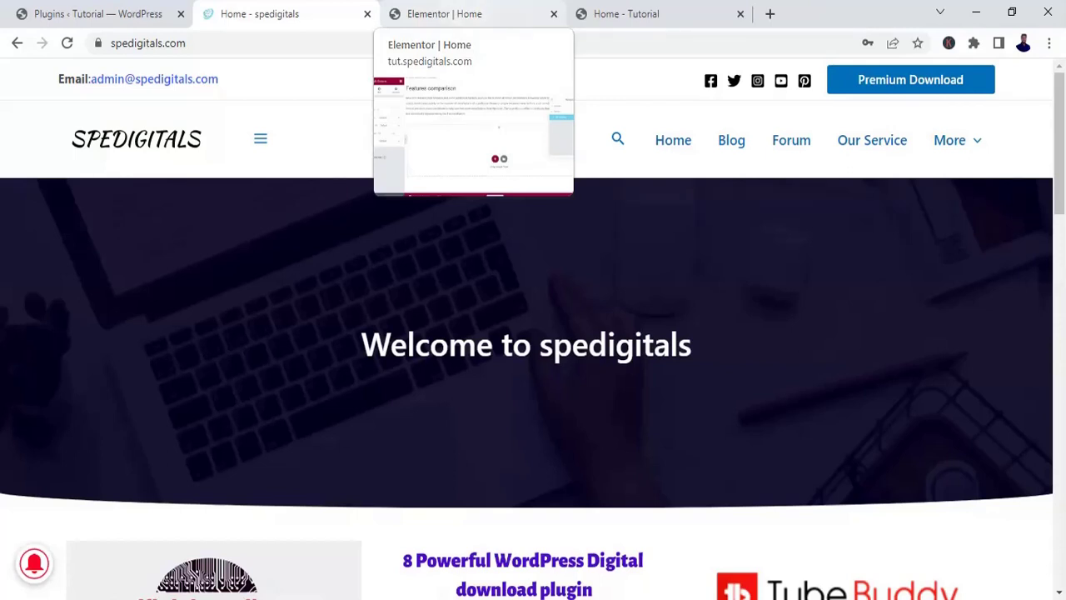
# Switch to the Tutorial site's WordPress dashboard and look through the installed plugins page
pyautogui.click(133, 20)
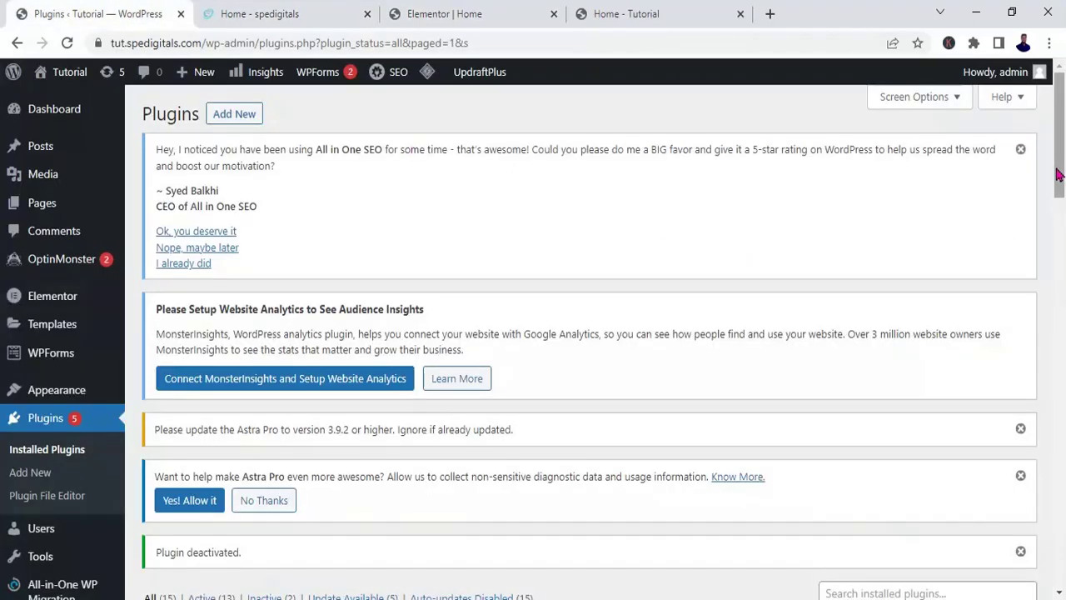
pyautogui.moveTo(1057, 174)
pyautogui.mouseDown()
pyautogui.moveTo(1059, 204)
pyautogui.moveTo(1062, 171)
pyautogui.mouseUp()
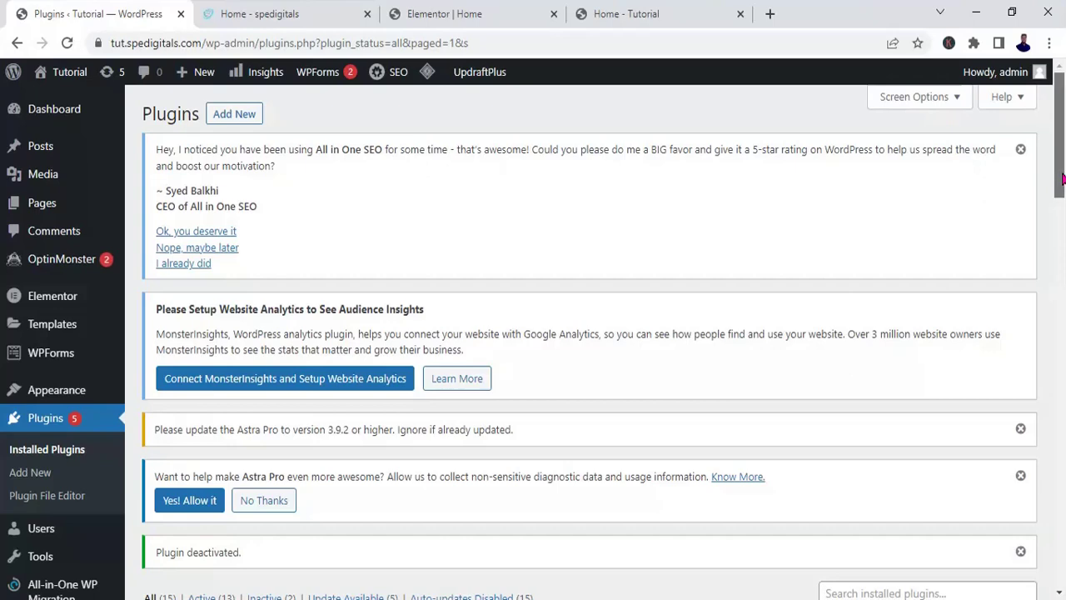
pyautogui.moveTo(1060, 180); pyautogui.dragTo(1062, 192)
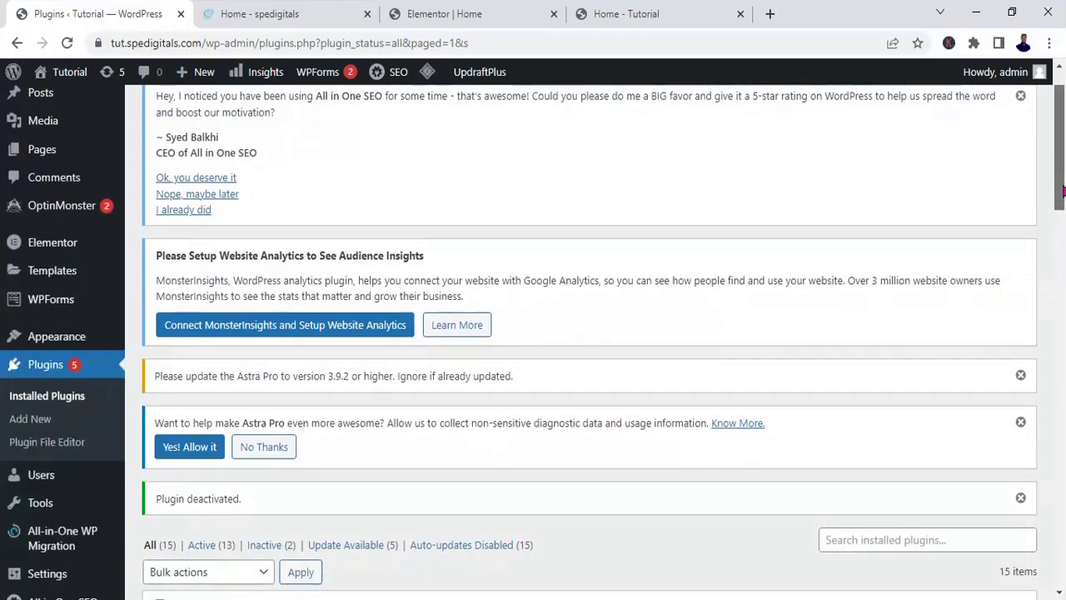
pyautogui.moveTo(1062, 187); pyautogui.dragTo(1060, 167)
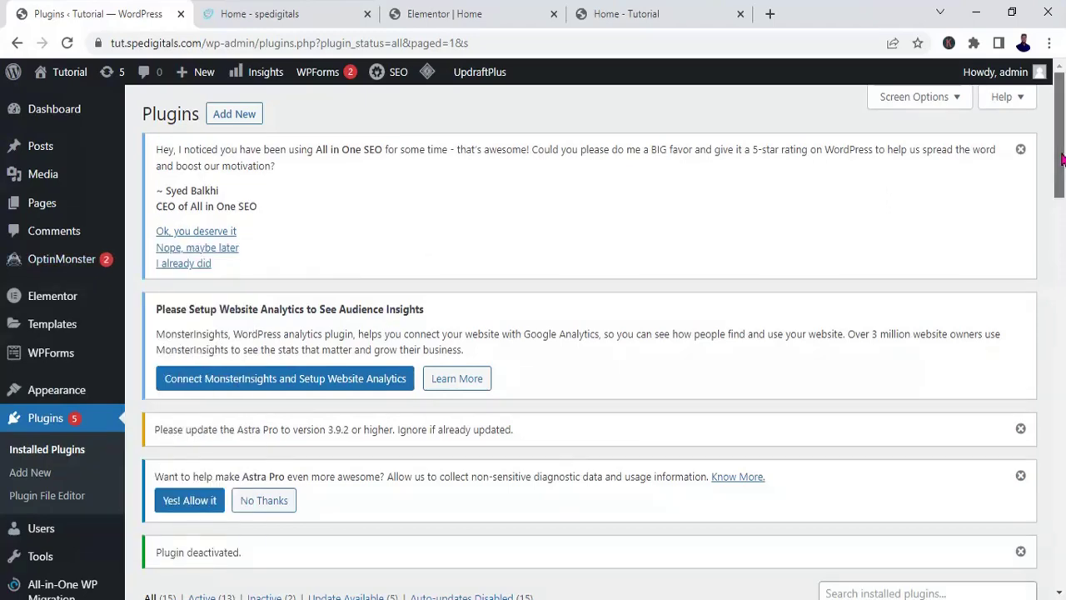
pyautogui.moveTo(1063, 158); pyautogui.dragTo(1063, 277)
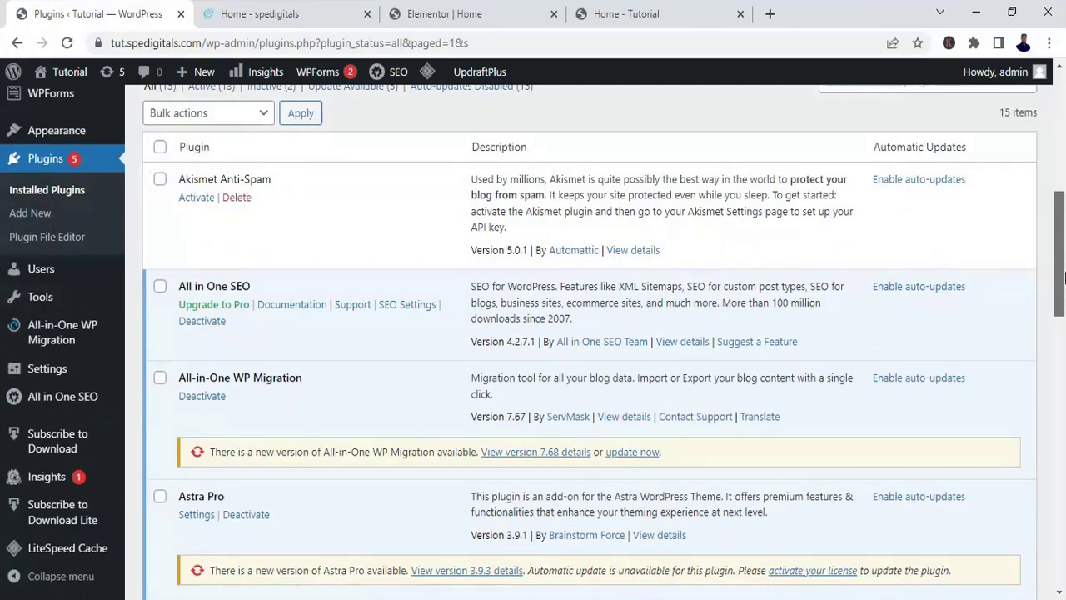
pyautogui.moveTo(1064, 271); pyautogui.dragTo(1064, 121)
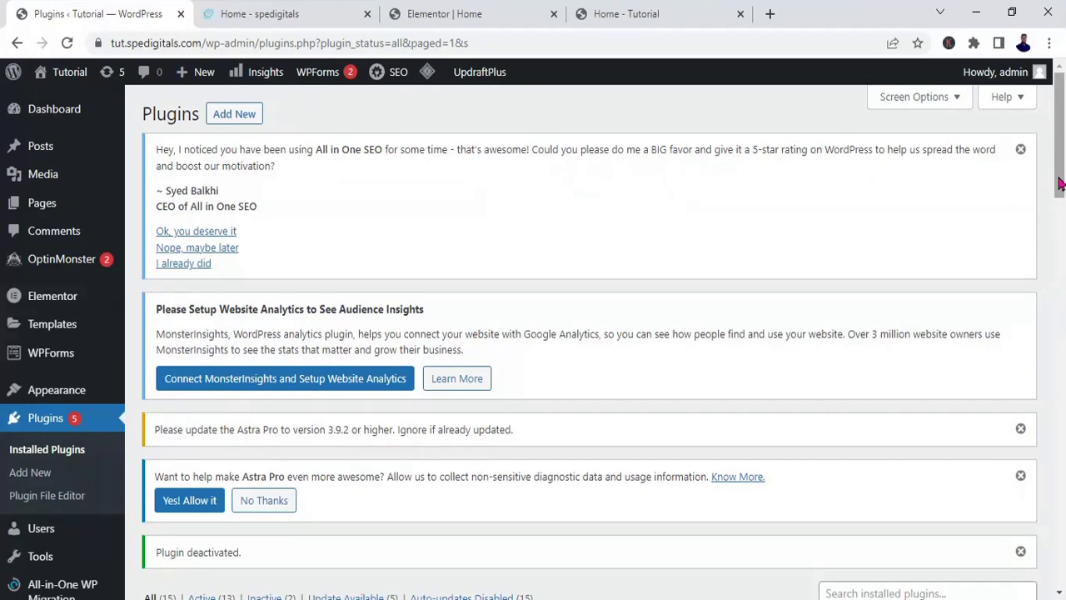
pyautogui.moveTo(1061, 184); pyautogui.dragTo(1063, 215)
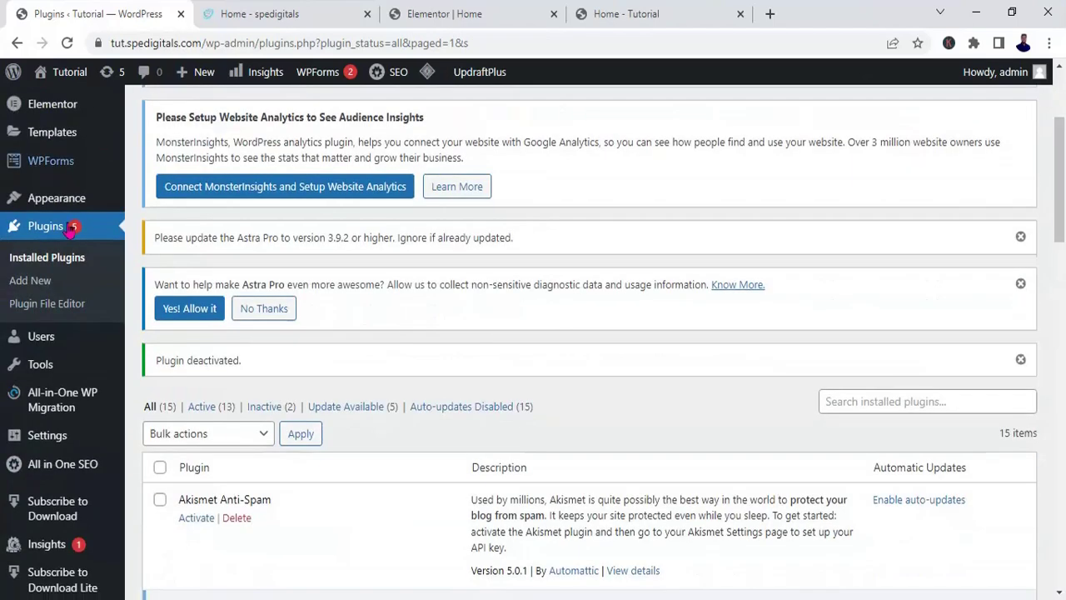
# Open the form for adding a plugin from a .zip file and view its upload options
pyautogui.click(43, 289)
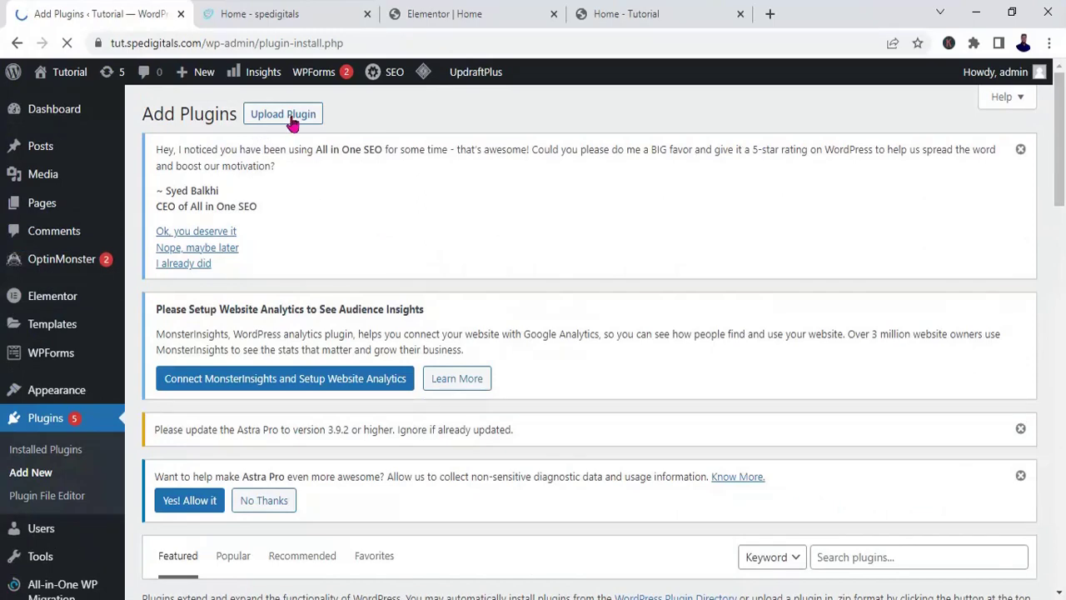
pyautogui.click(298, 122)
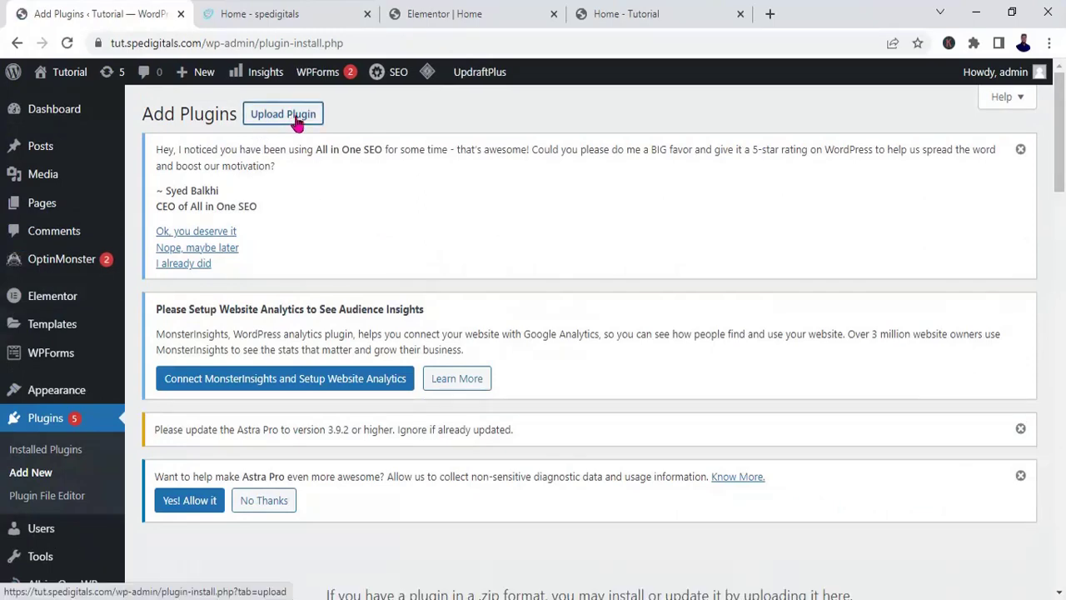
pyautogui.scroll(-3, 297, 121)
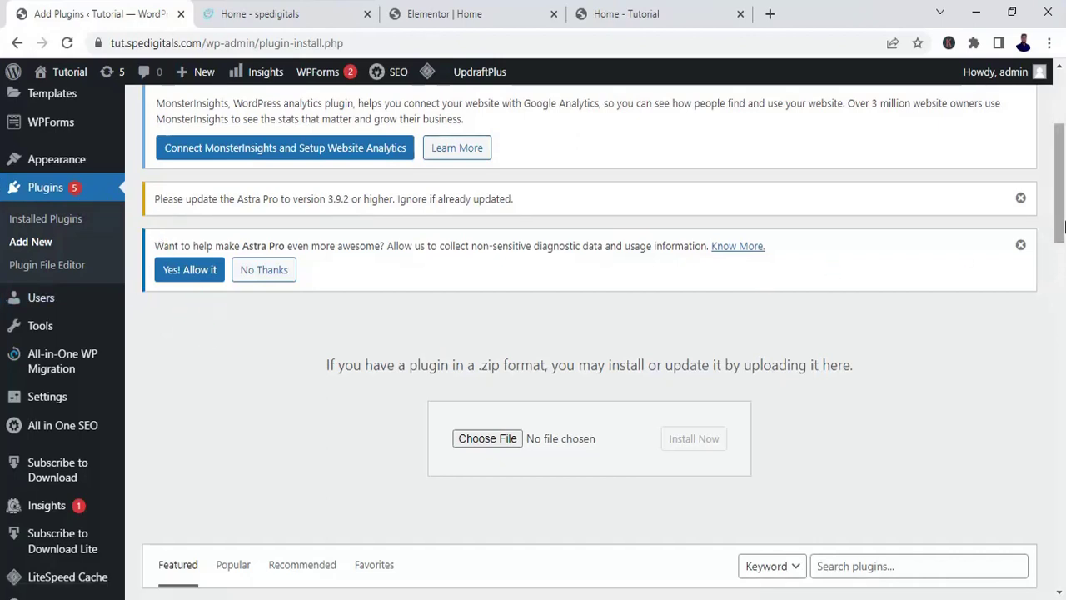
pyautogui.moveTo(1064, 229); pyautogui.dragTo(250, 188)
# Find Astra Pro among the installed plugins and activate the Scroll To Top module in its settings
pyautogui.click(21, 227)
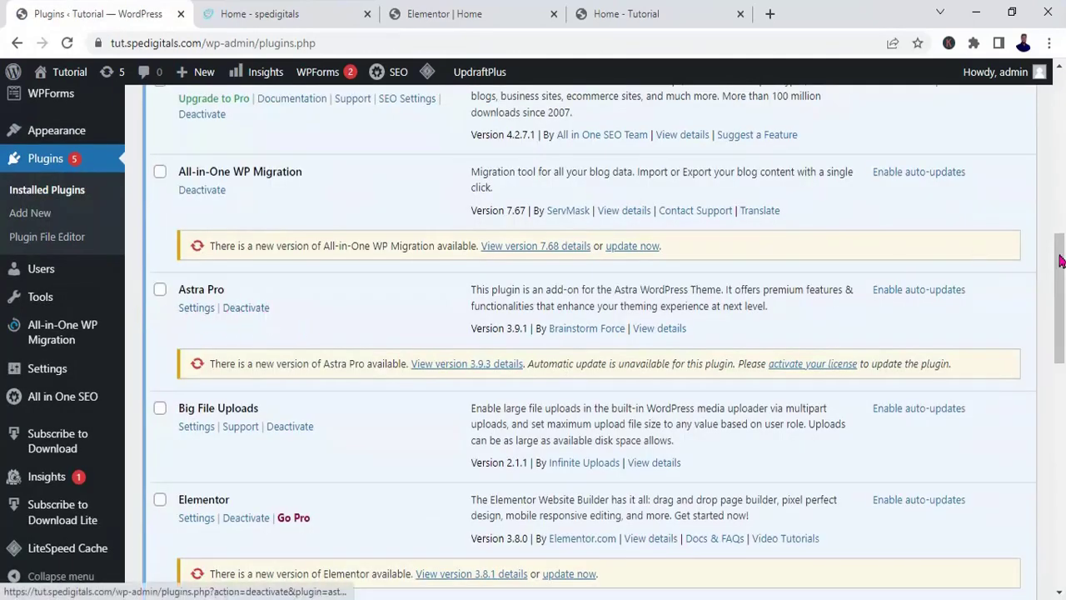
pyautogui.moveTo(1063, 287); pyautogui.dragTo(1063, 294)
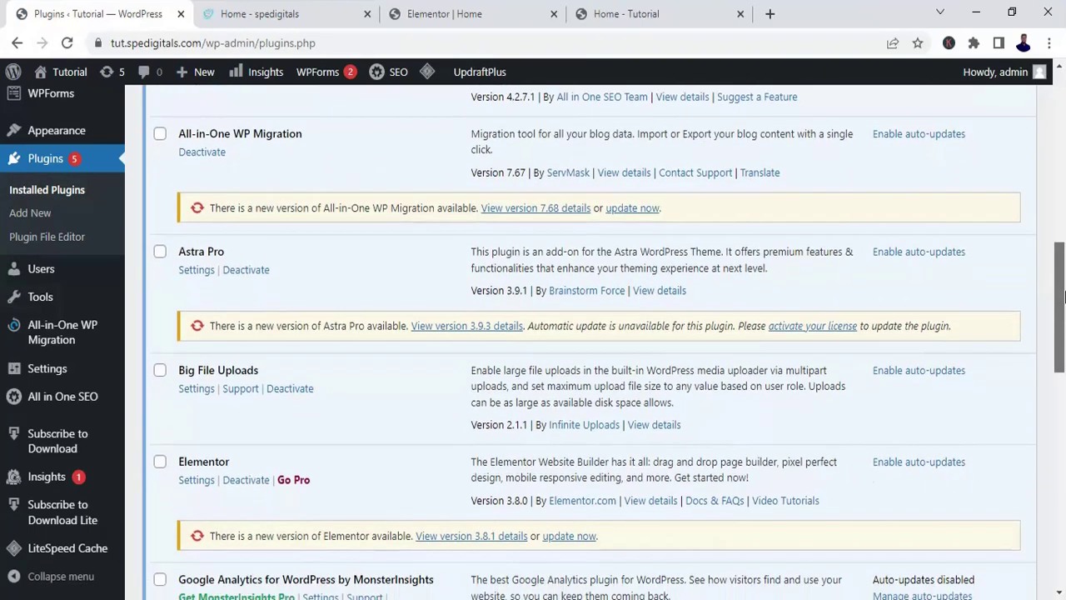
pyautogui.click(194, 271)
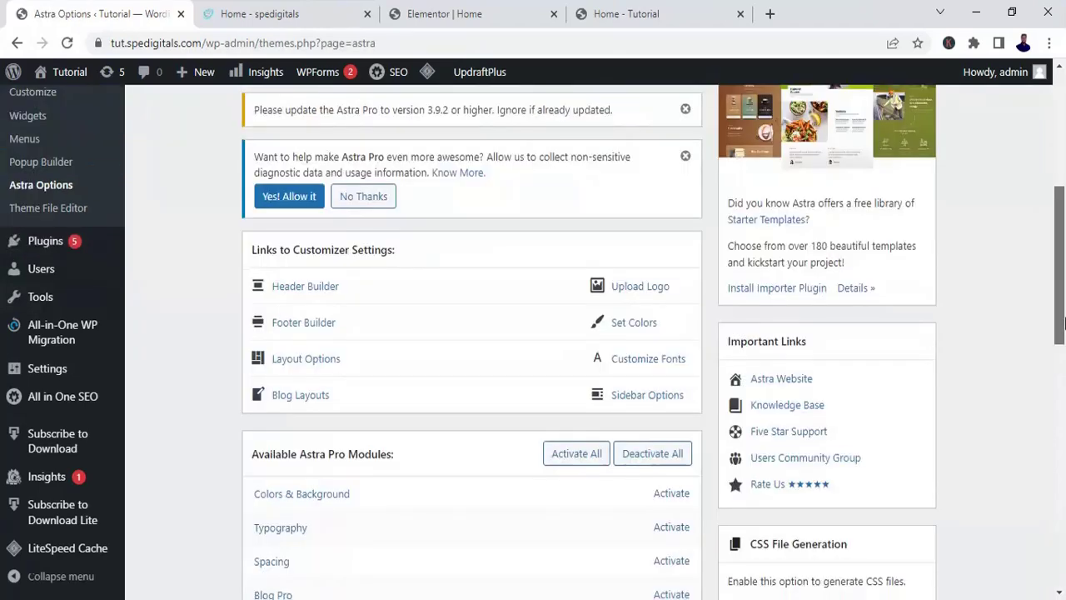
pyautogui.moveTo(1060, 329); pyautogui.dragTo(1063, 353)
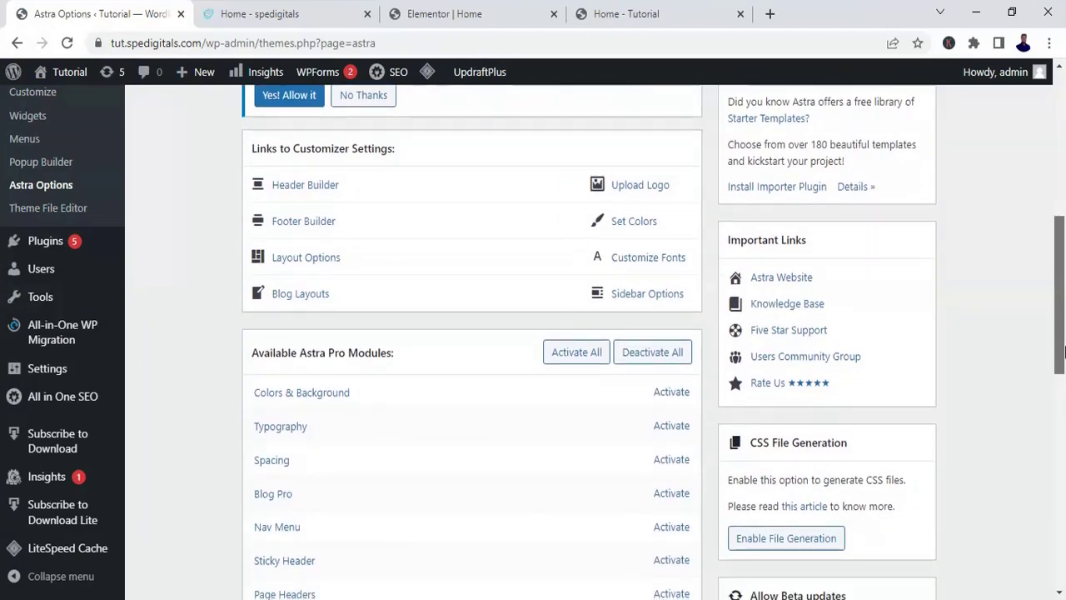
pyautogui.moveTo(1062, 352); pyautogui.dragTo(1063, 392)
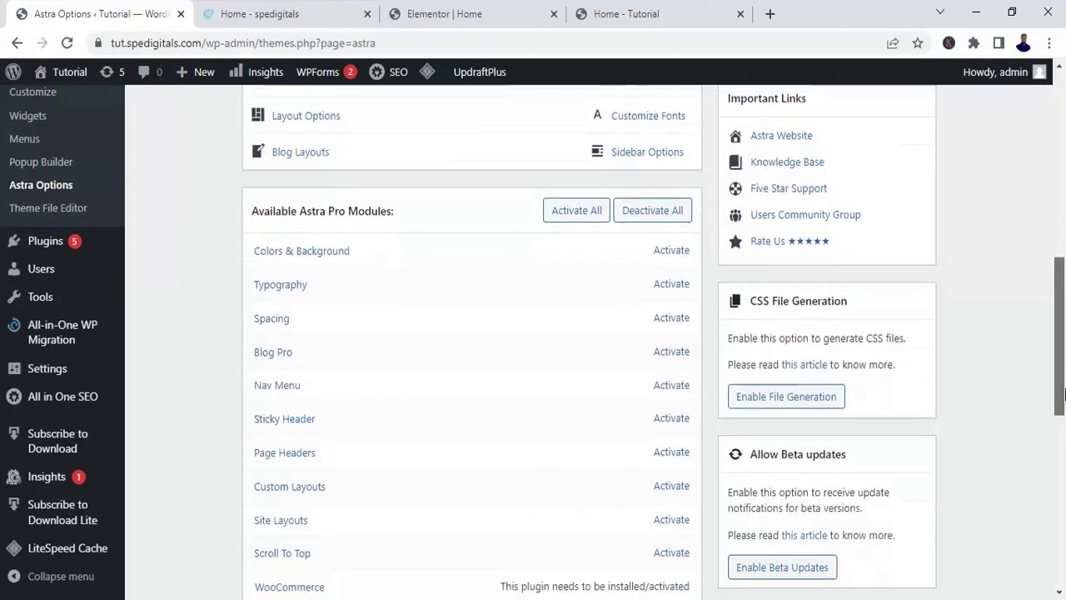
pyautogui.scroll(-2, 269, 417)
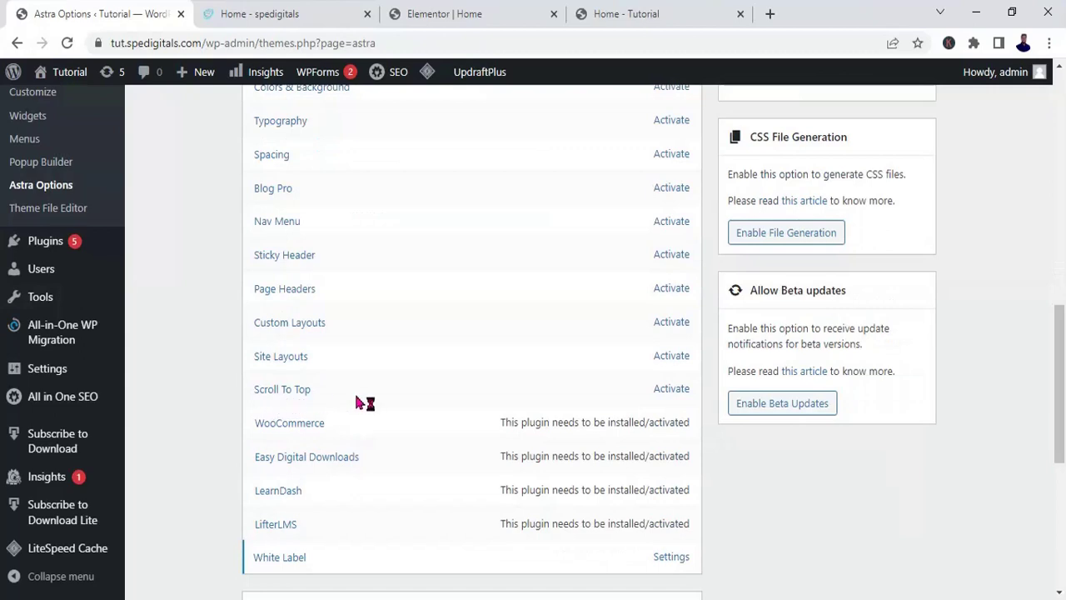
pyautogui.click(671, 389)
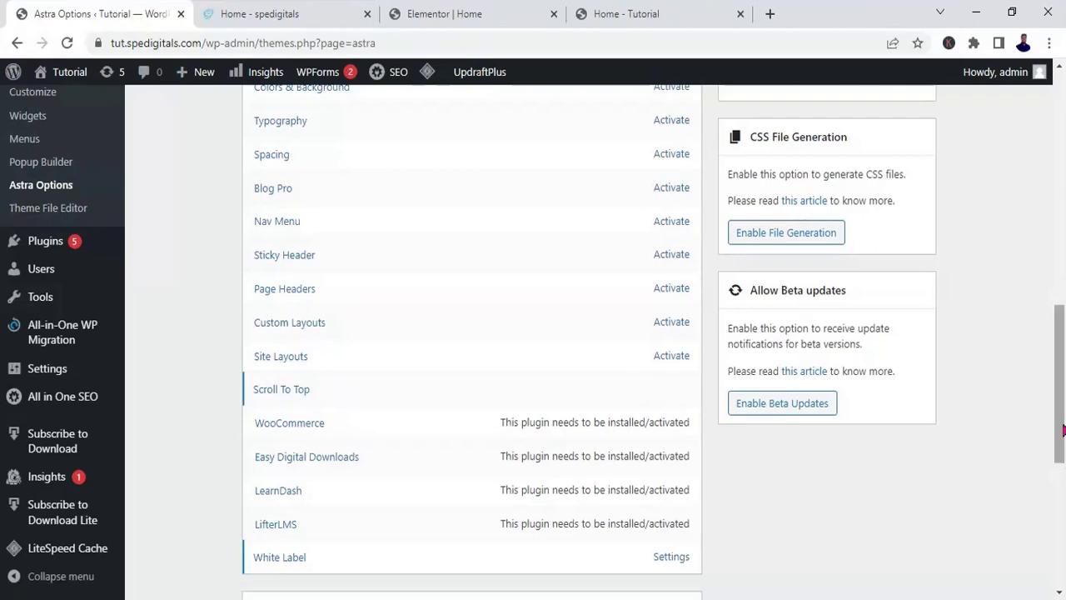
# Open the theme customizer for the site and go to the global Scroll To Top settings
pyautogui.moveTo(1061, 425); pyautogui.dragTo(1065, 262)
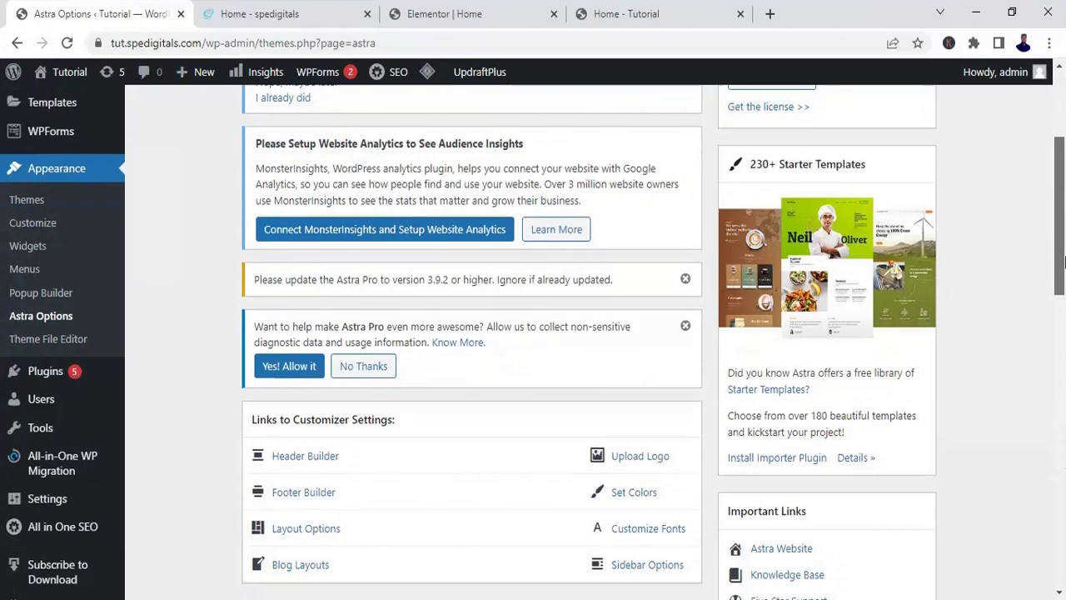
pyautogui.click(45, 227)
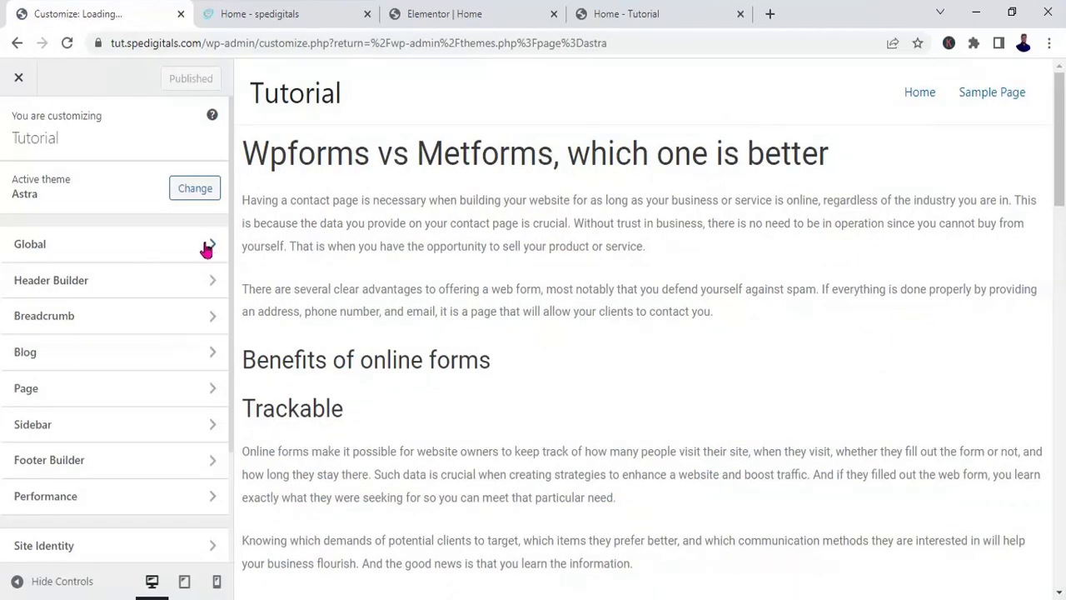
pyautogui.click(206, 246)
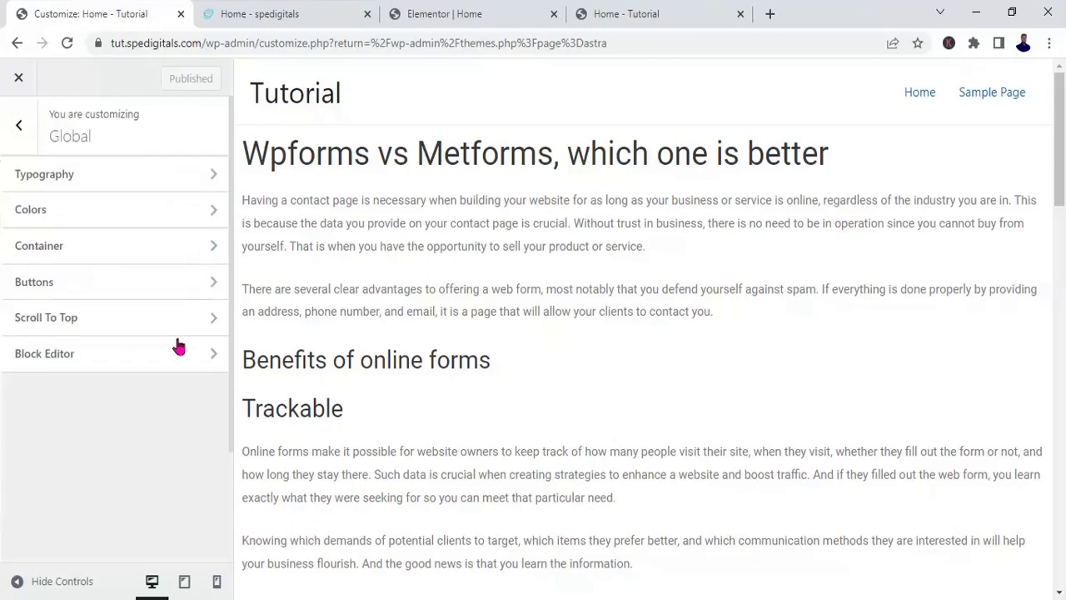
pyautogui.click(213, 325)
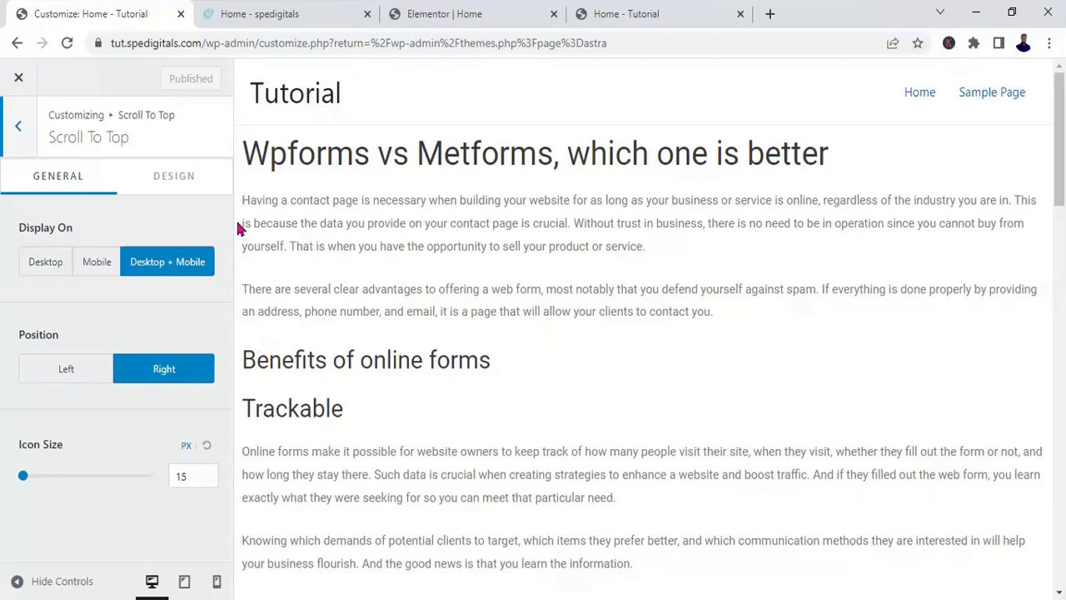
# Set the scroll-to-top icon size to 17 px and check the button in the page preview
pyautogui.click(208, 475)
pyautogui.click(200, 474)
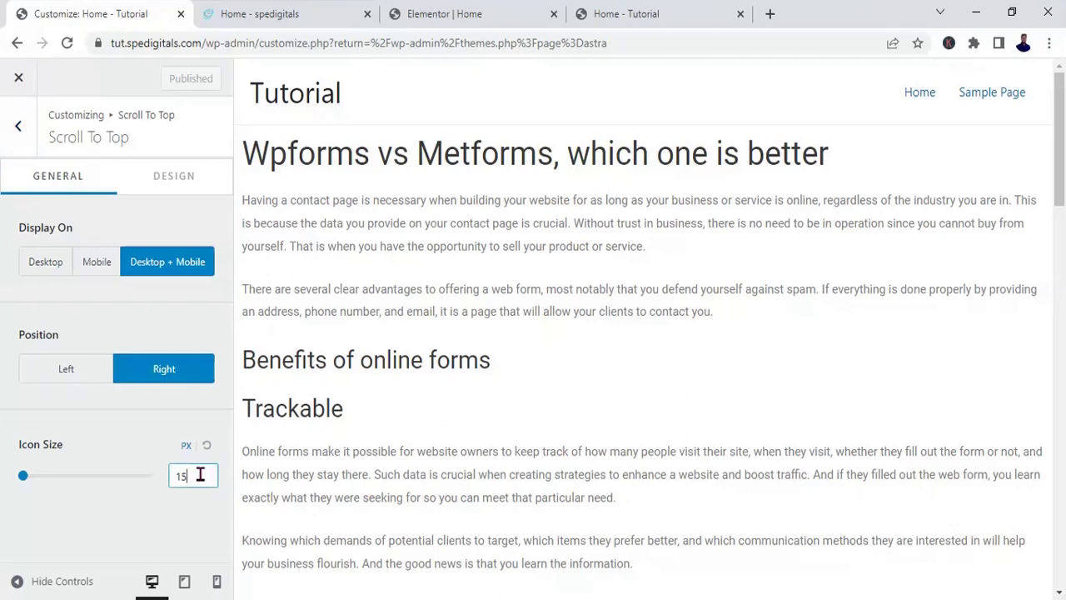
pyautogui.press('BackSpace')
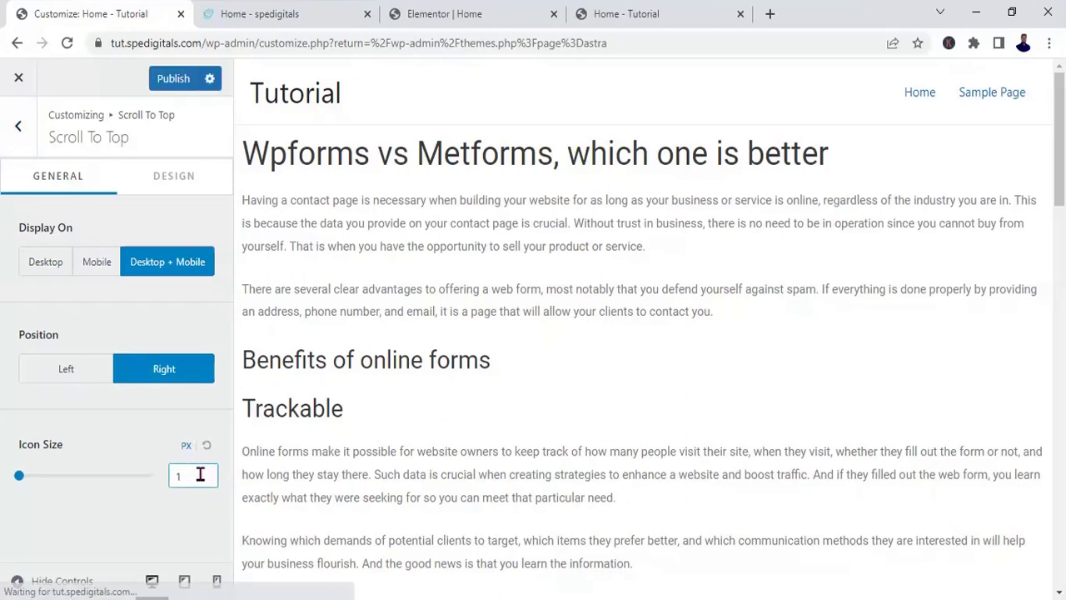
pyautogui.write('7')
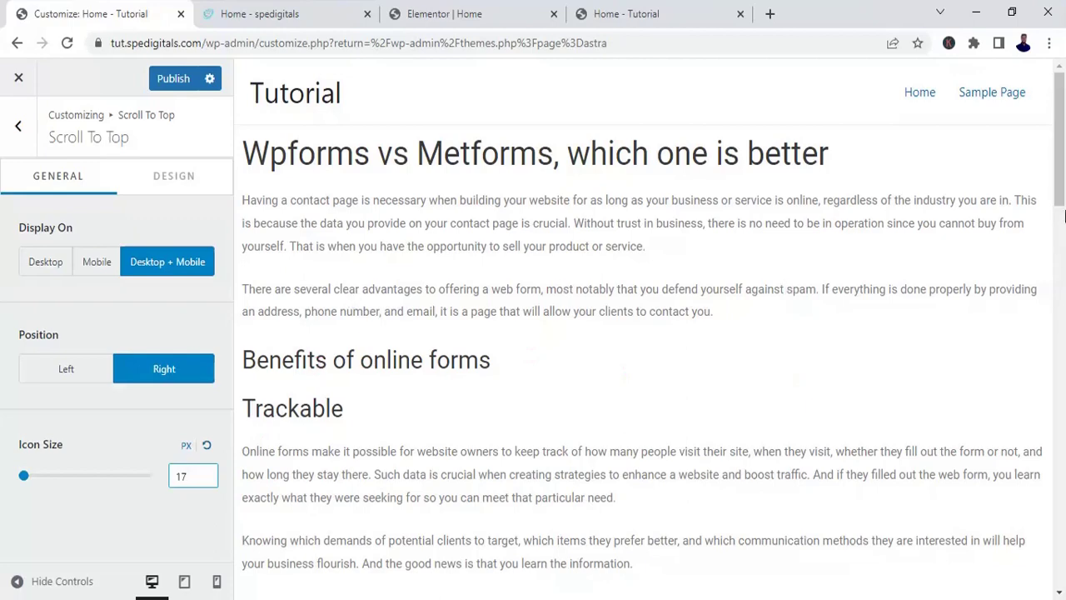
pyautogui.scroll(-4, 1059, 179)
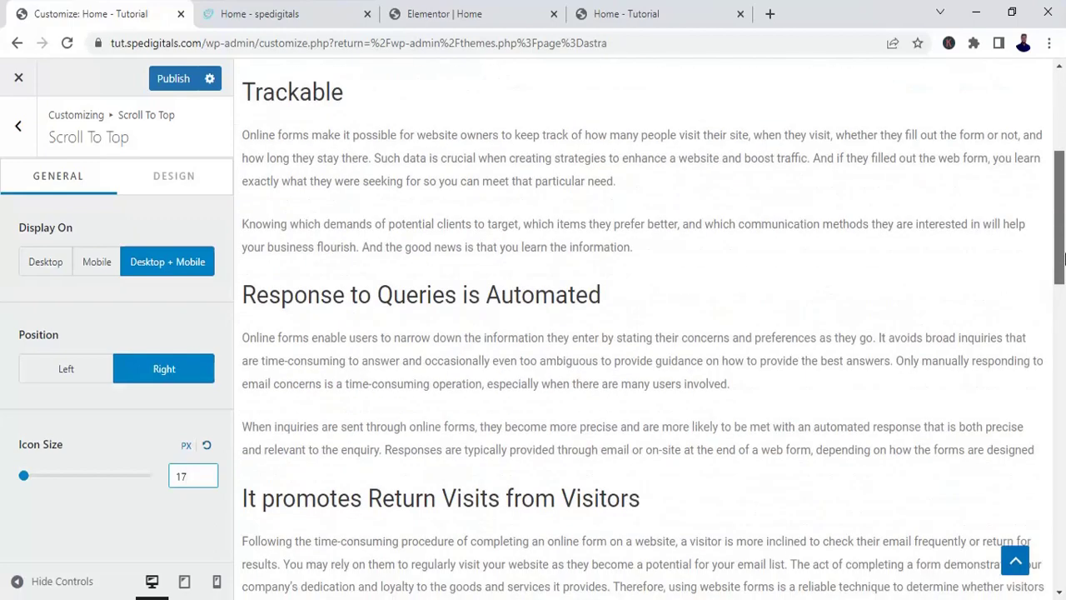
pyautogui.moveTo(1059, 287)
pyautogui.mouseDown()
pyautogui.moveTo(1059, 298)
pyautogui.moveTo(1041, 297)
pyautogui.mouseUp()
# Try an icon size of 10 px and the left position for the scroll-to-top button, restoring 17 px and right
pyautogui.click(198, 474)
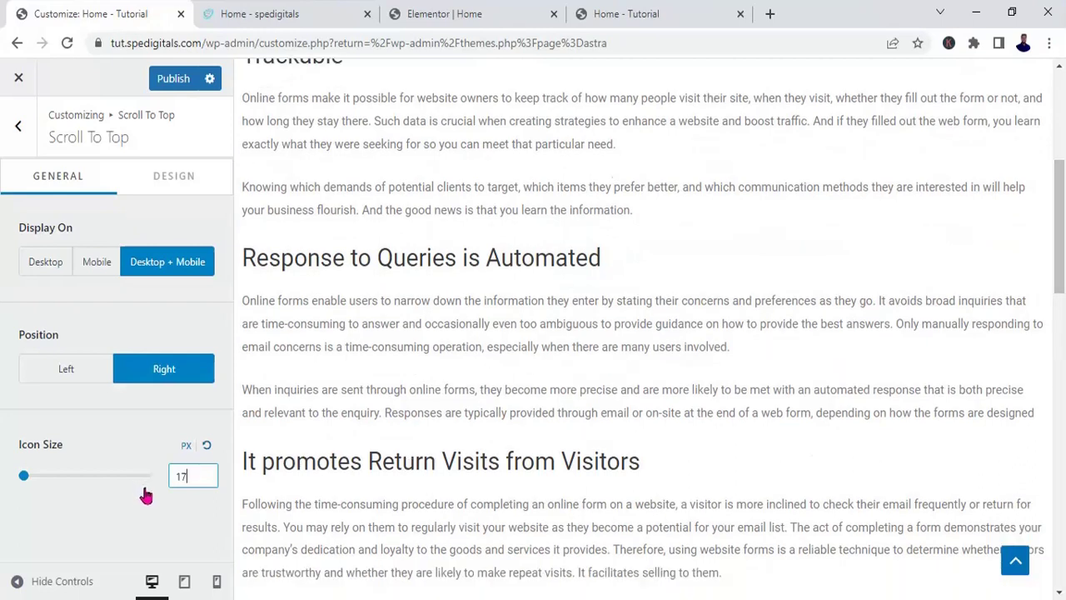
pyautogui.press('BackSpace')
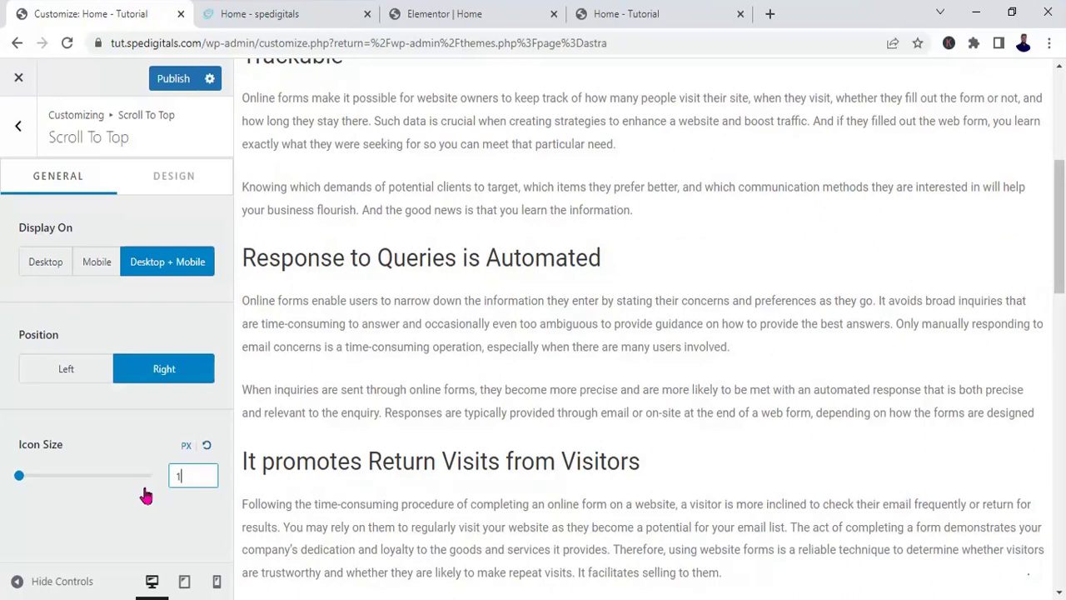
pyautogui.write('0')
pyautogui.press('BackSpace')
pyautogui.write('7')
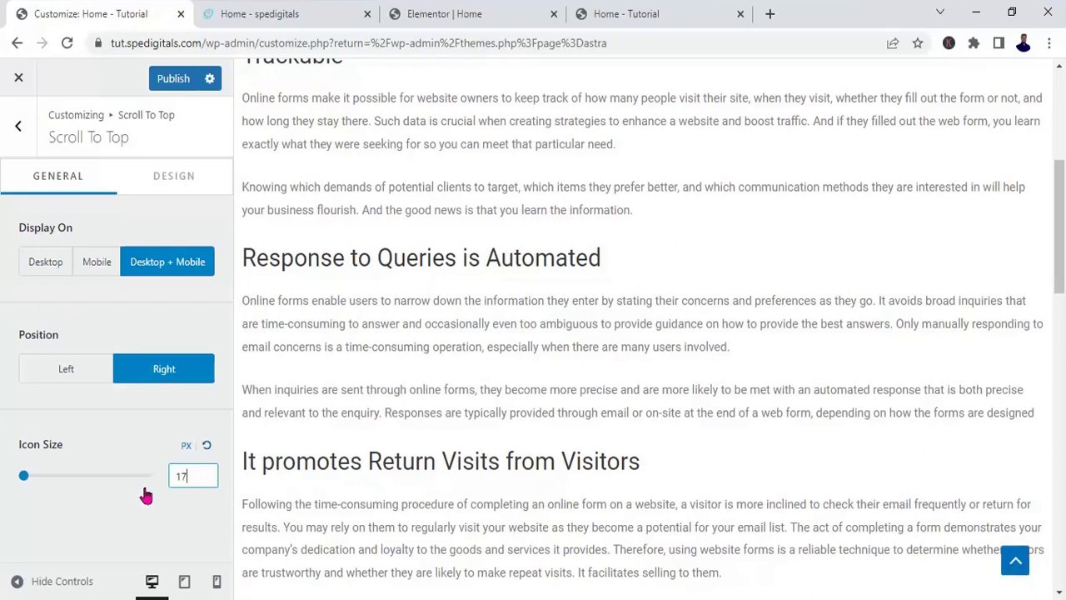
pyautogui.click(77, 377)
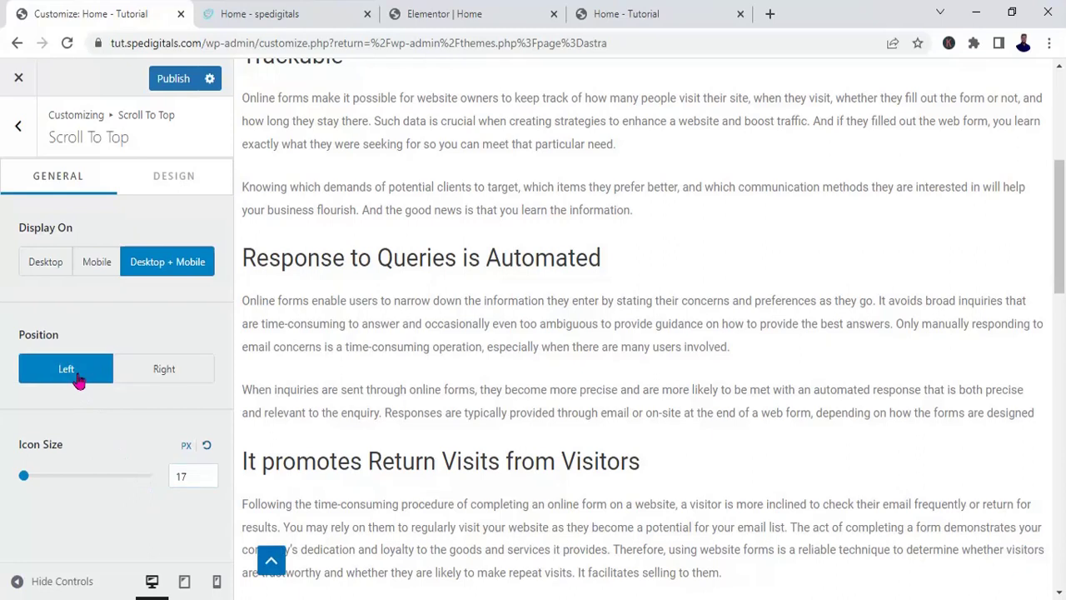
pyautogui.click(172, 375)
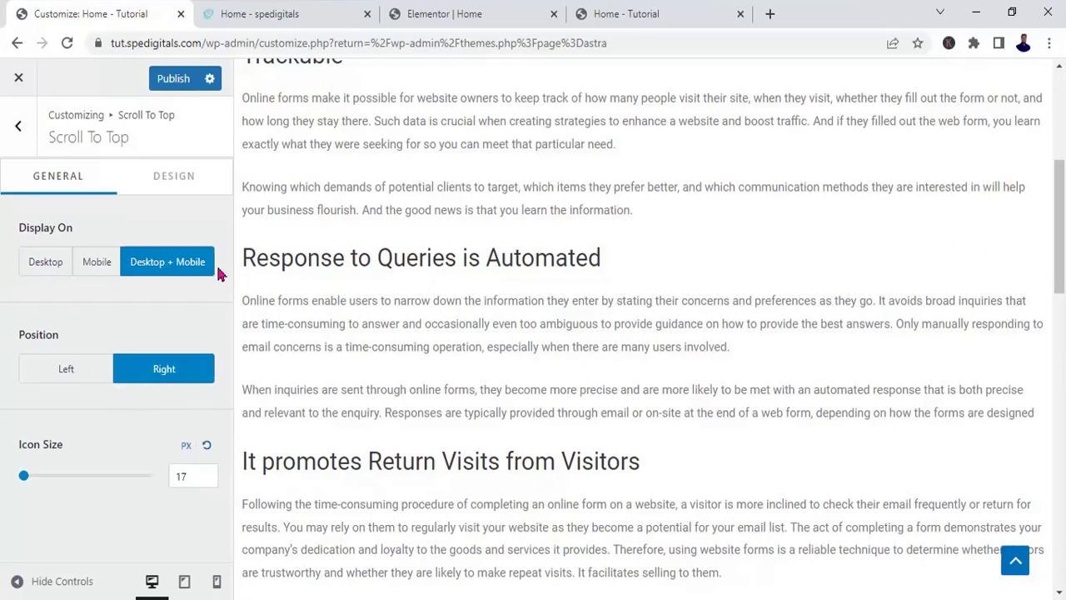
# Try red for the scroll-to-top button's normal icon color in the design settings, and set it to white
pyautogui.click(191, 185)
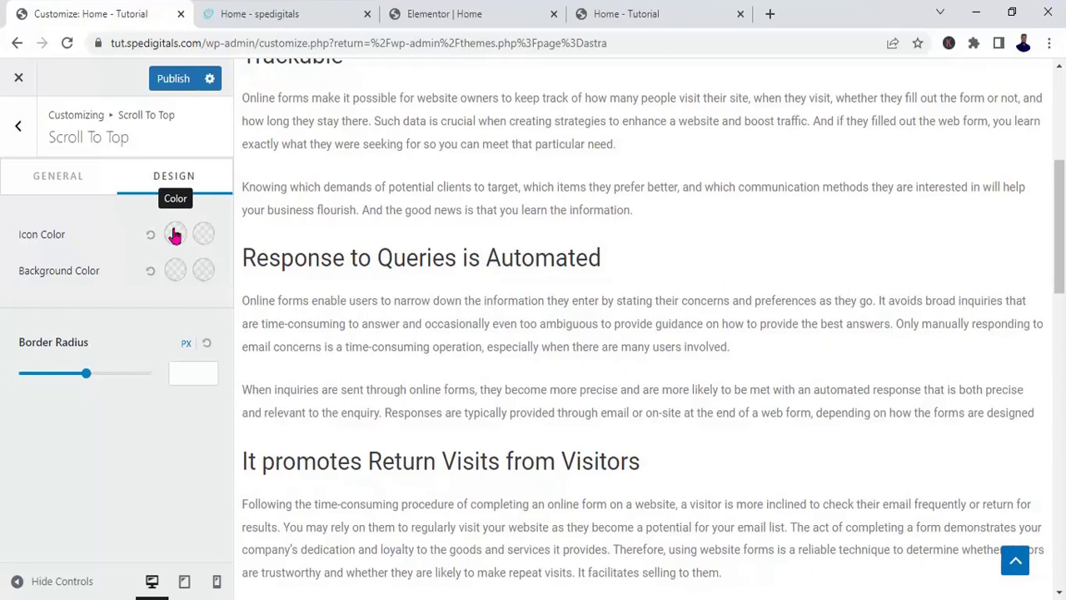
pyautogui.click(175, 236)
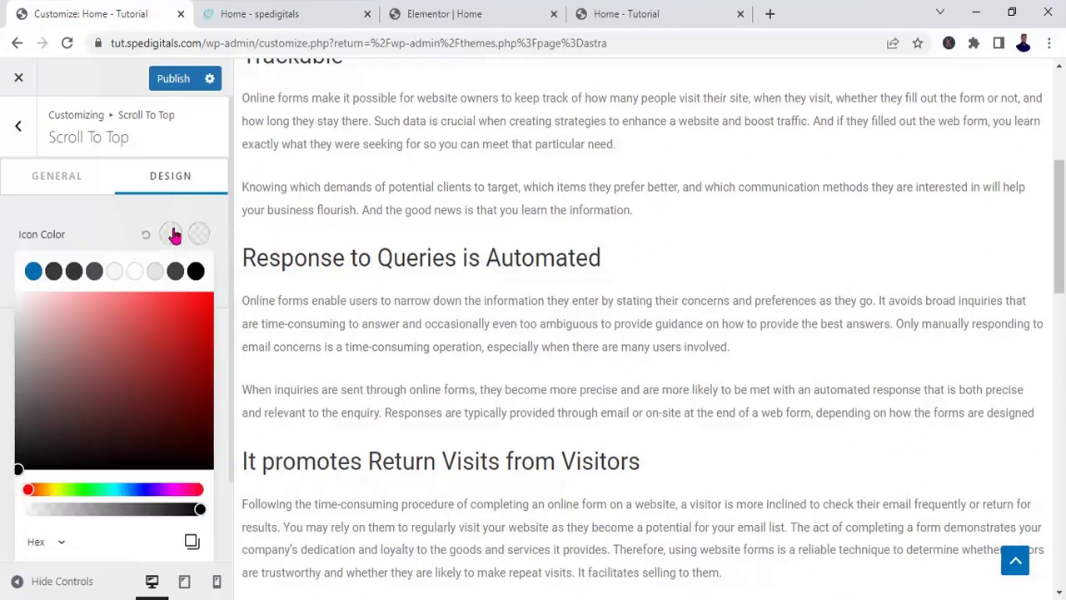
pyautogui.click(182, 323)
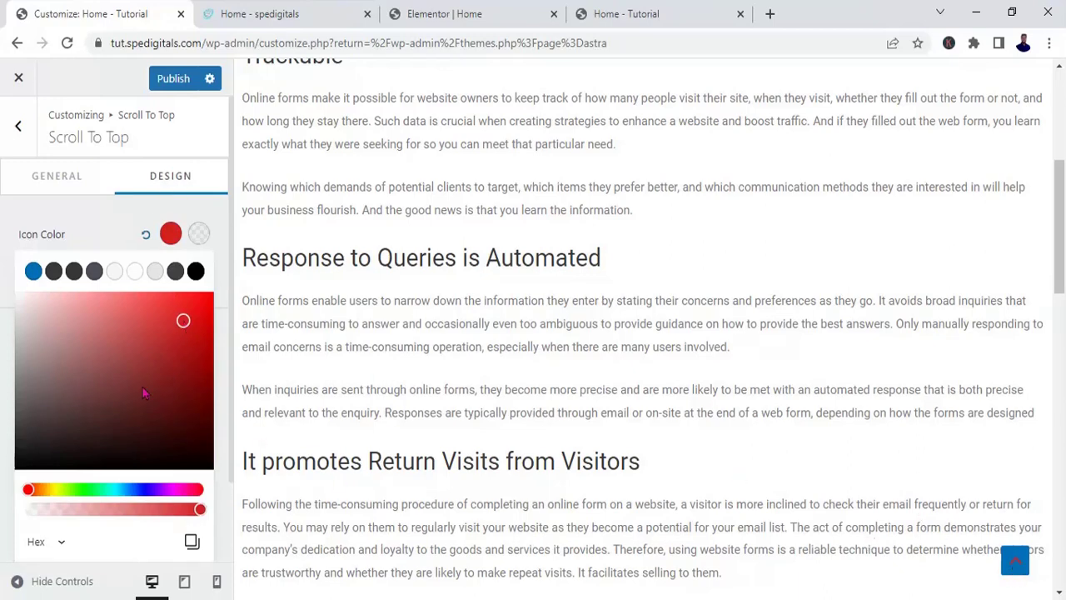
pyautogui.moveTo(82, 320); pyautogui.dragTo(2, 285)
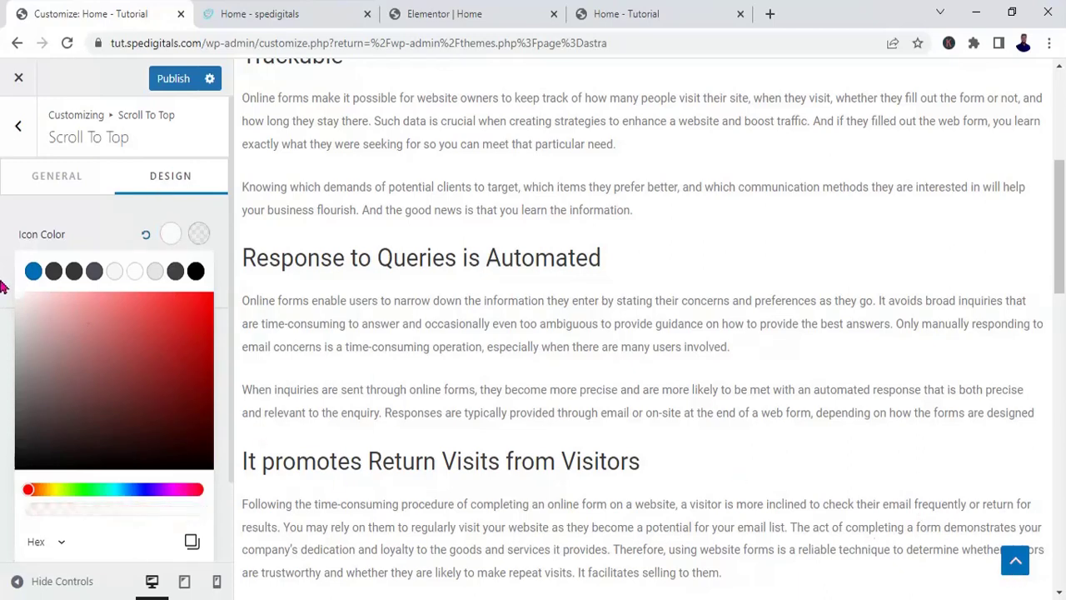
pyautogui.click(41, 280)
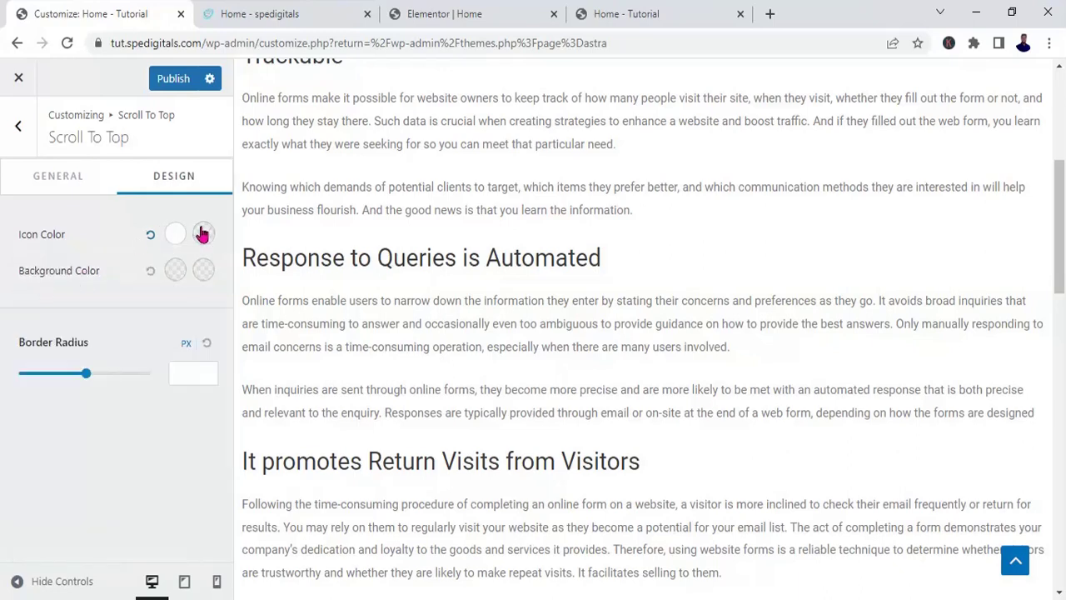